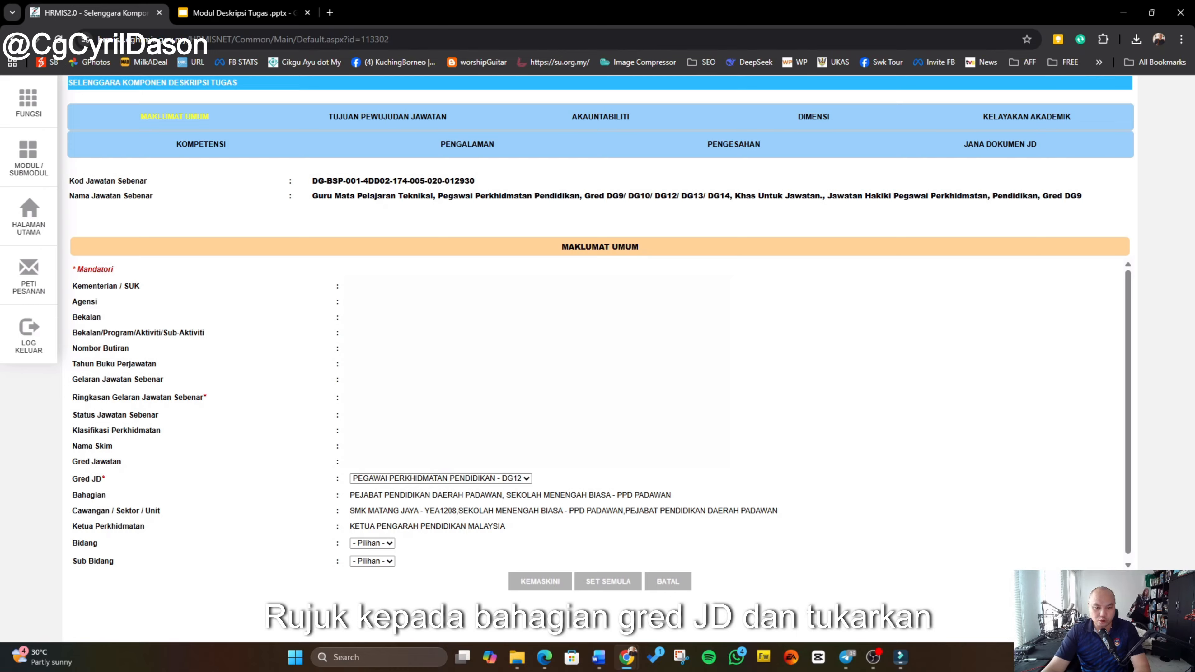
Step: Set Gred JD to PEGAWAI PERKHIDMATAN PENDIDIKAN - DG12 and save the Maklumat Umum section
click(405, 479)
click(405, 549)
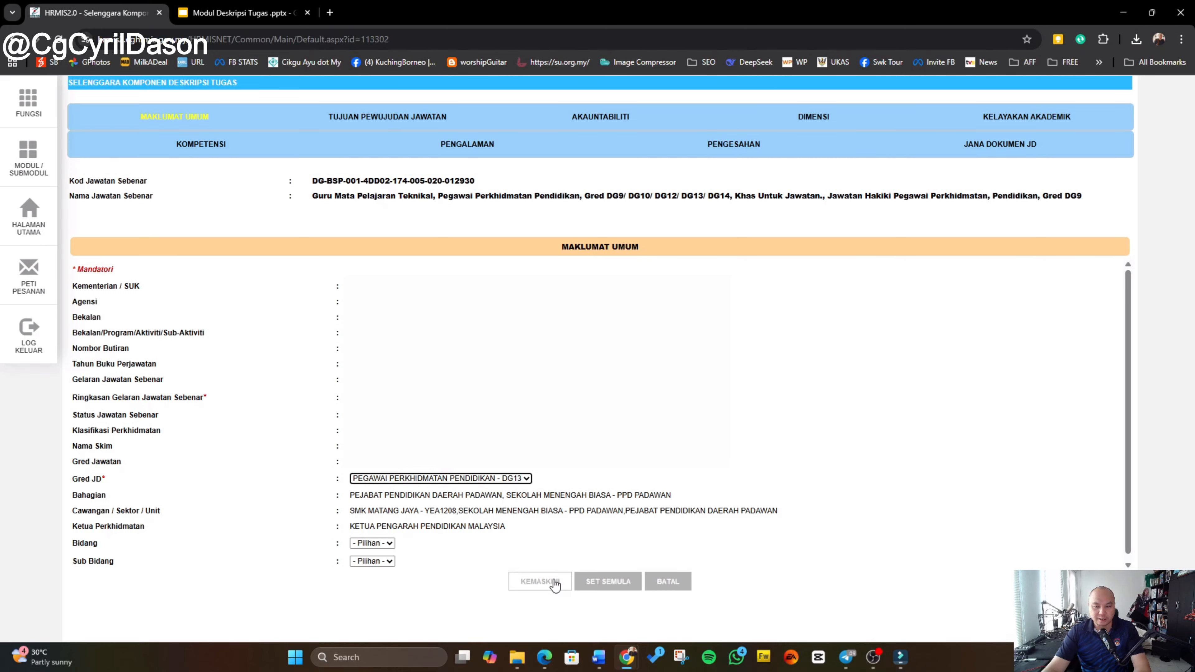
click(517, 479)
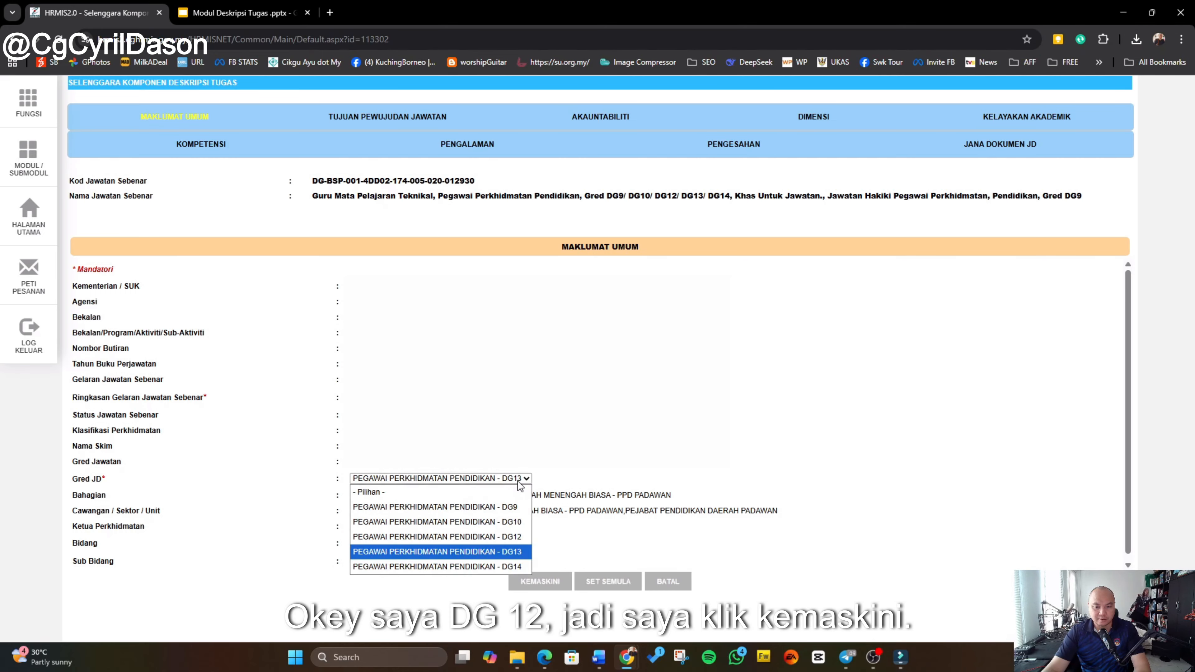
click(505, 537)
click(540, 581)
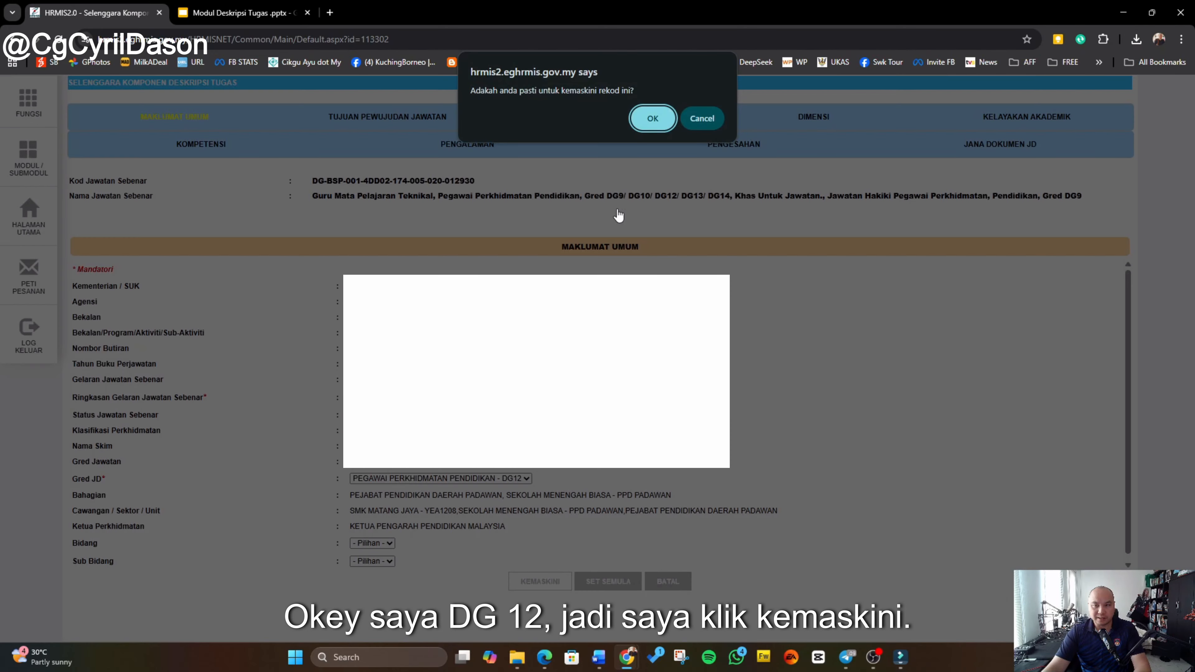
click(658, 131)
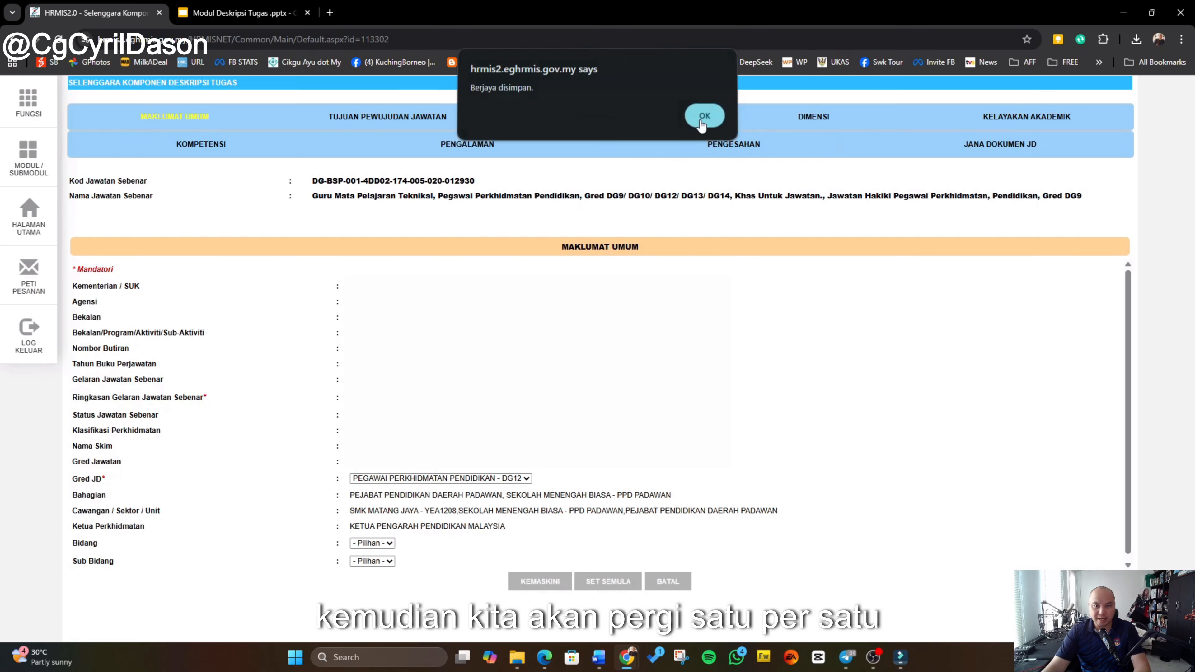
click(701, 120)
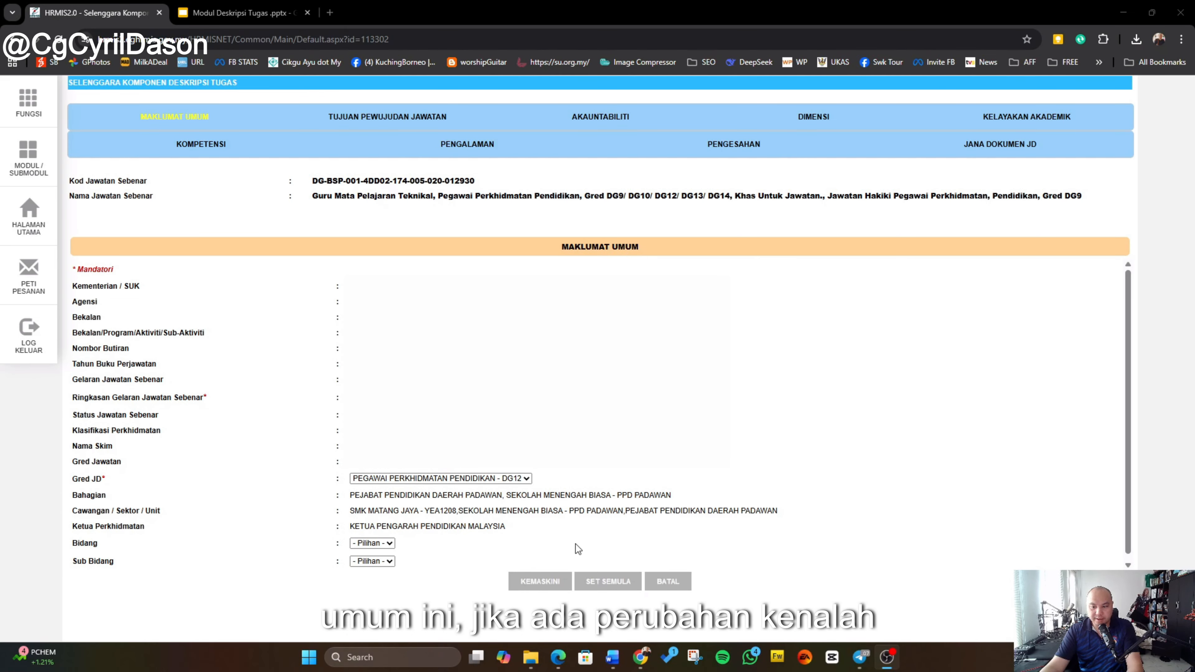
Step: Open the Tujuan Pewujudan Jawatan section of the job description
click(393, 122)
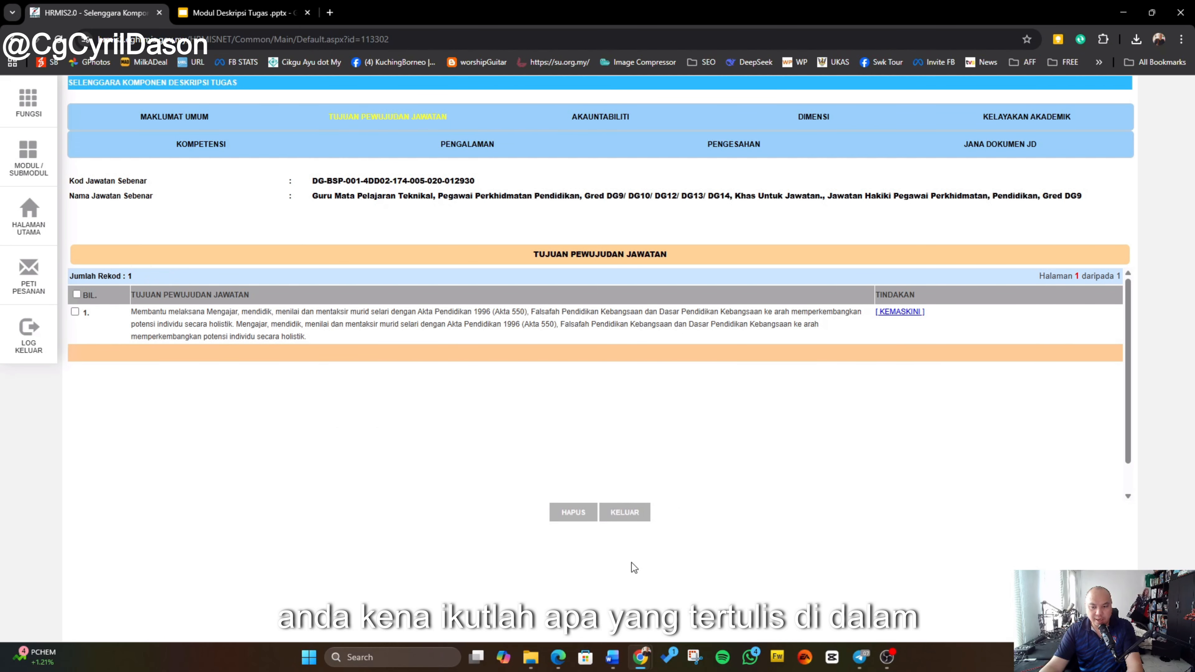
mouse_move(617, 655)
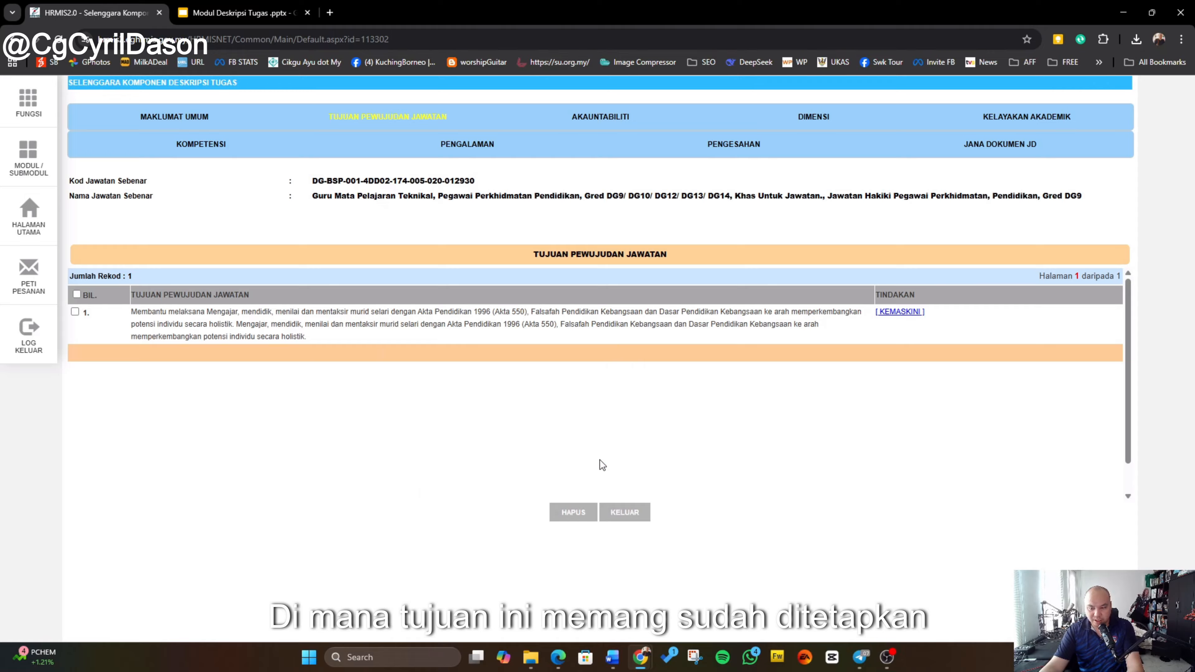
Step: Switch to the Word job description and select the Tujuan Pewujudan Jawatan statement
click(612, 657)
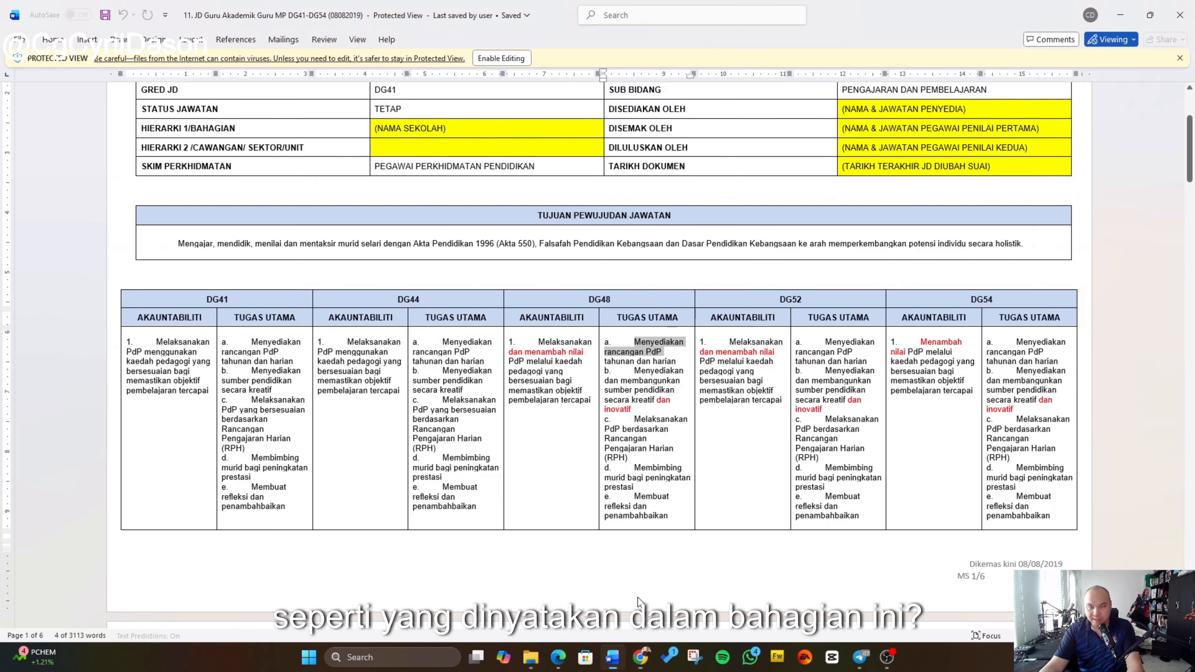
scroll(479, 282, down, 3)
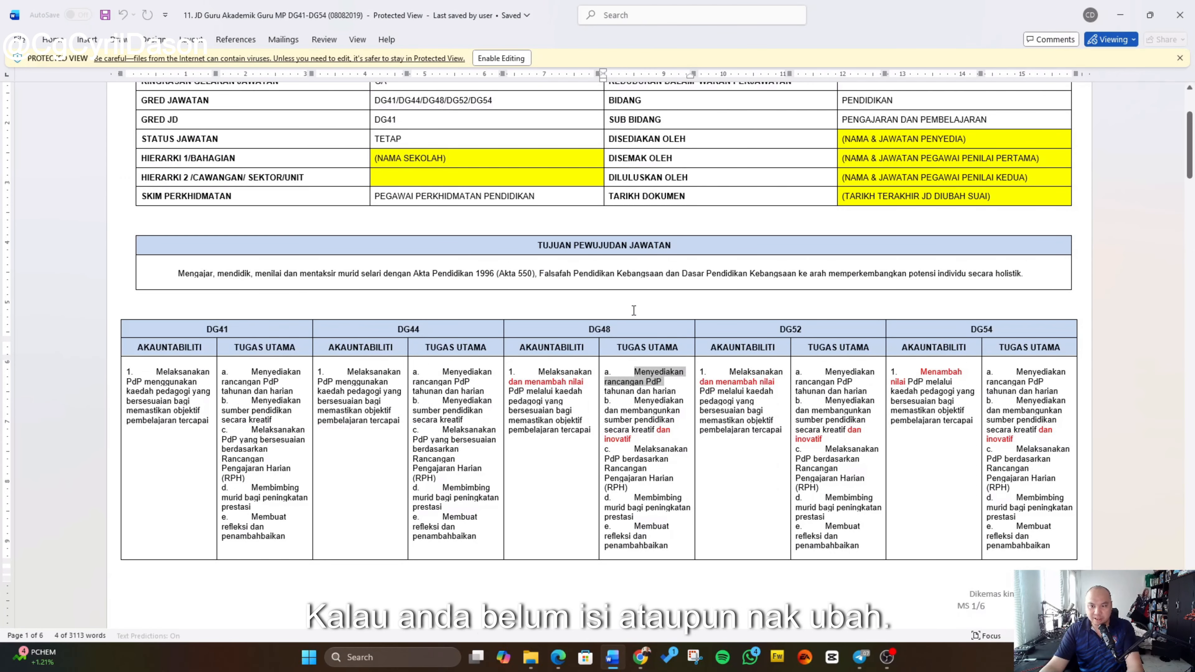
drag(1043, 278, 175, 277)
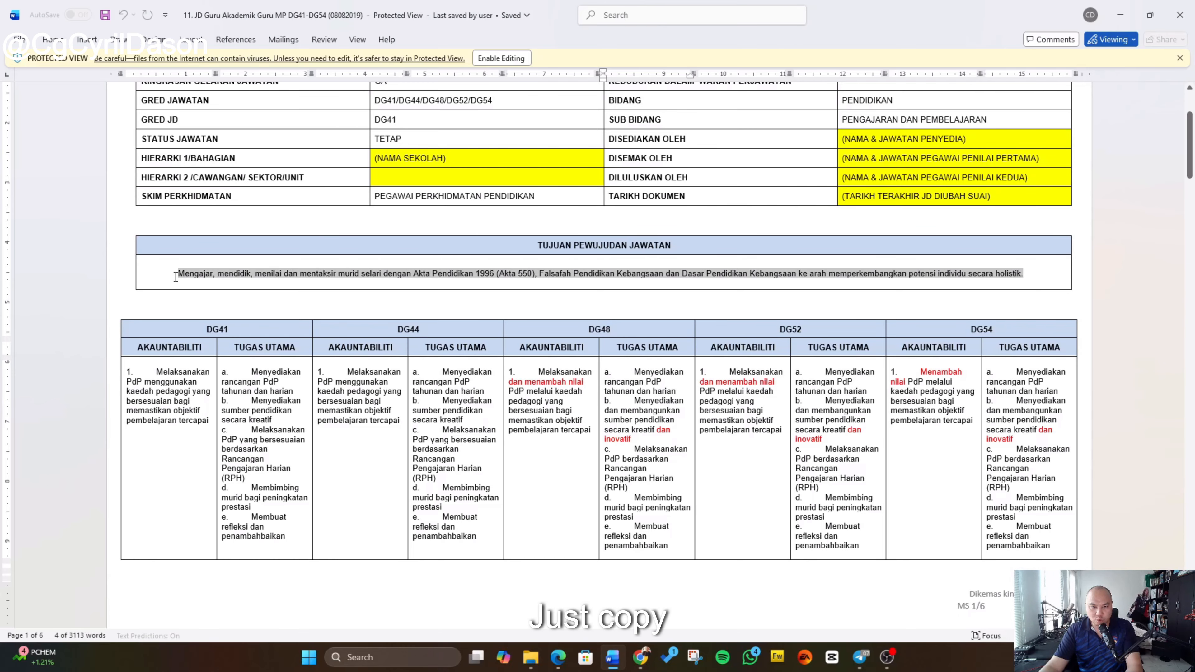
Step: Return to the browser and copy the job purpose Objek text into the Hasil field of the record
click(651, 661)
click(702, 589)
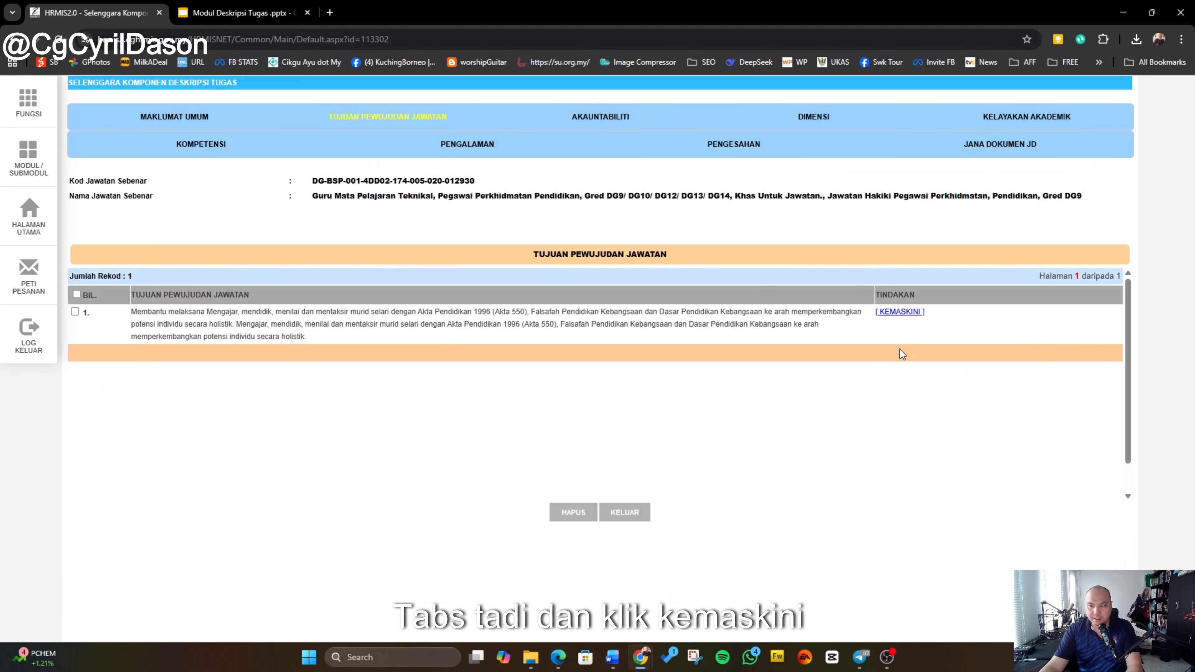
click(899, 312)
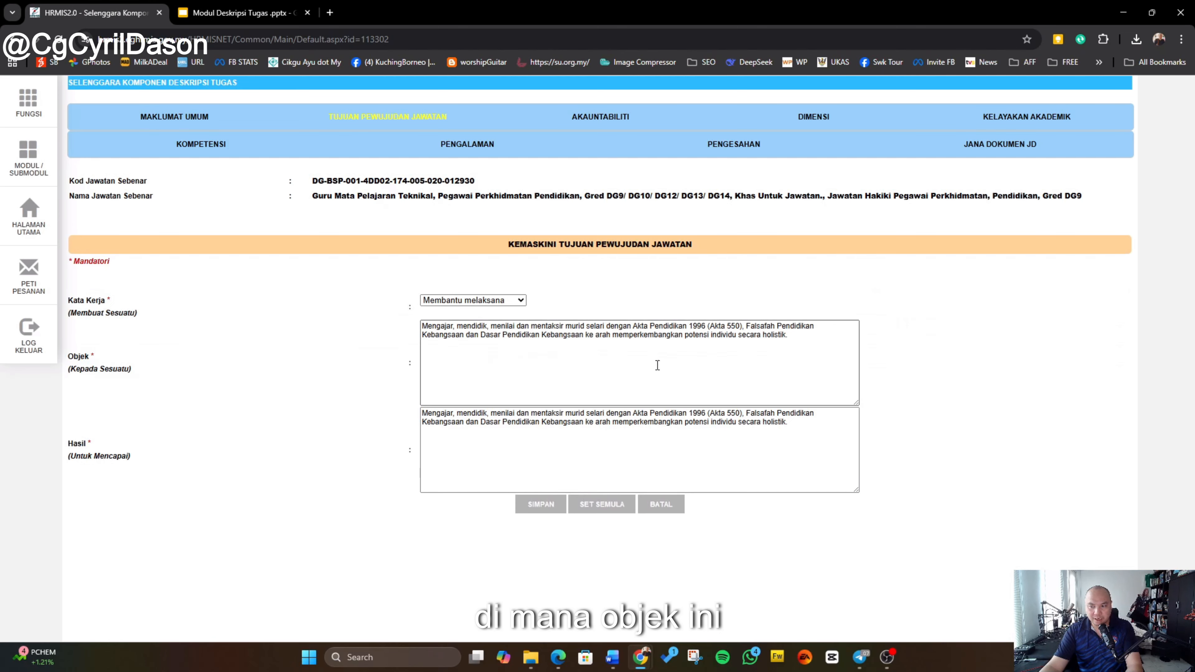
click(715, 367)
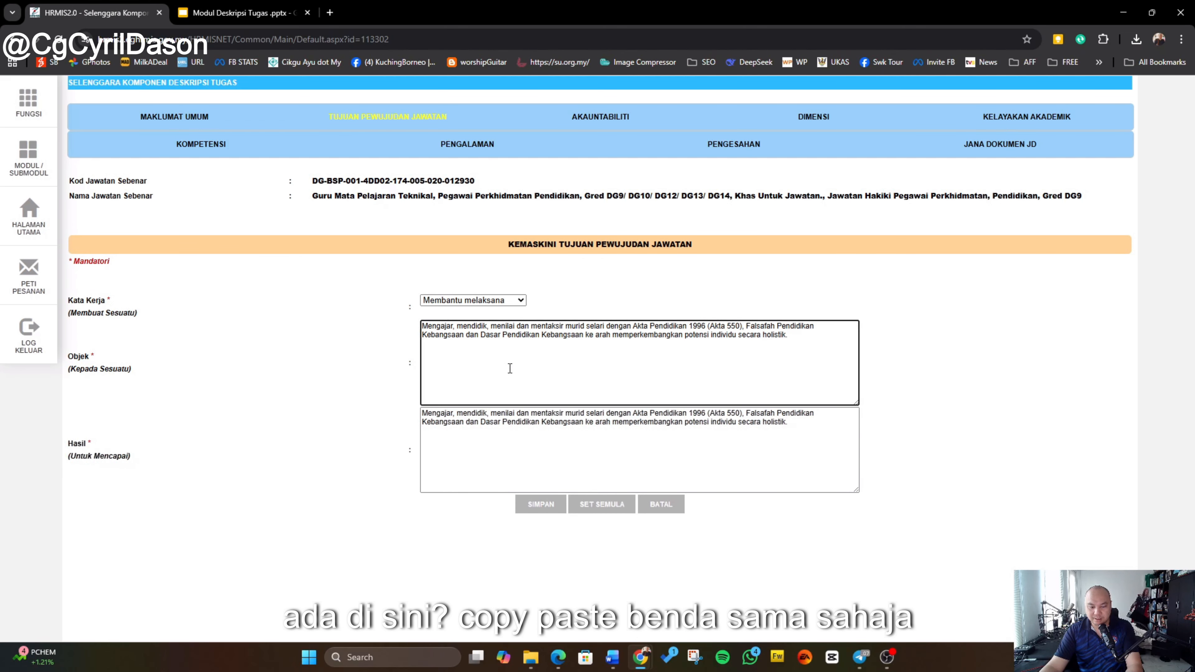
key(ctrl+a)
key(ctrl+c)
click(533, 431)
key(ctrl+a)
key(ctrl+v)
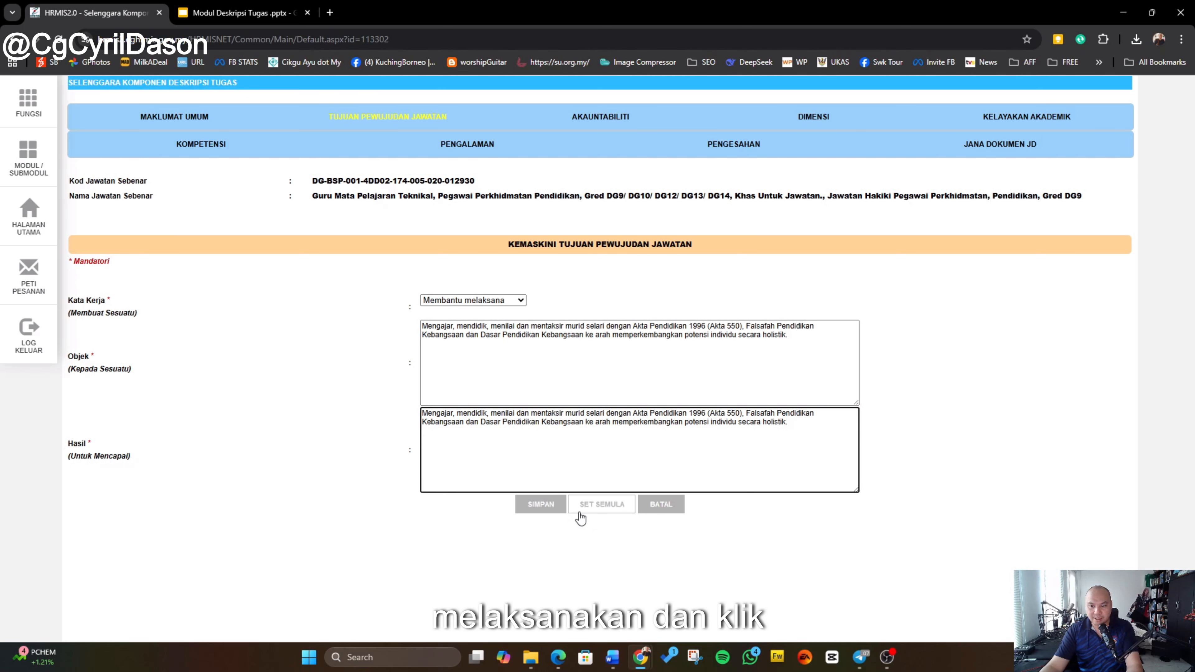
Step: Save the job purpose record and acknowledge the success message
click(541, 506)
click(652, 119)
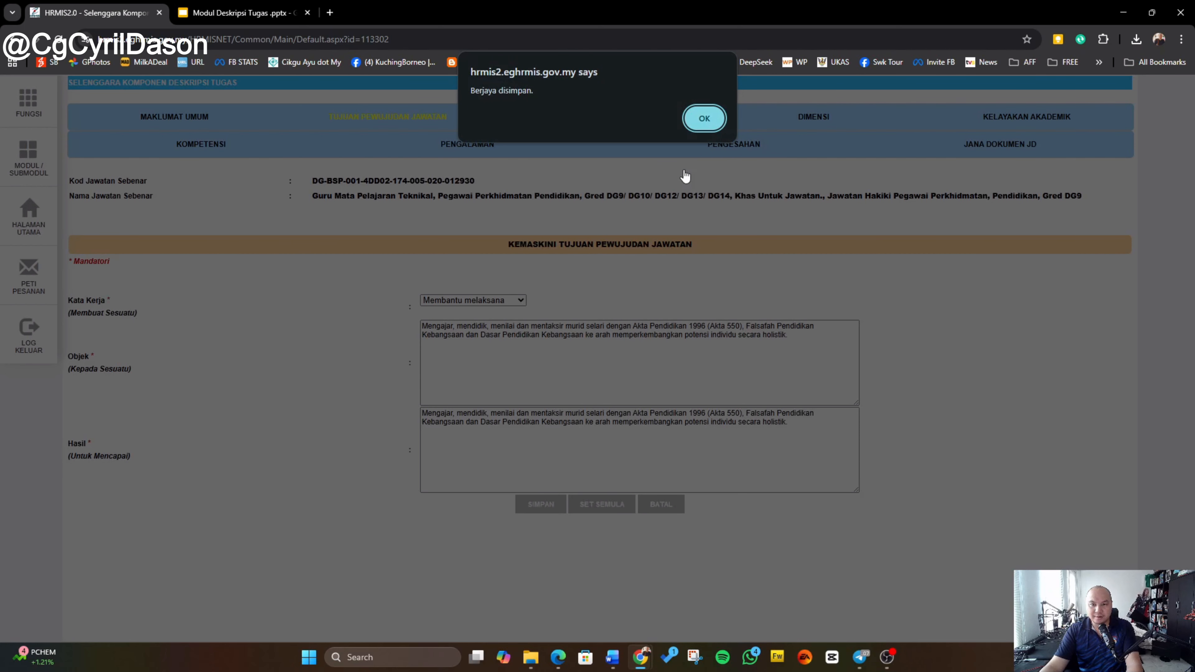
click(715, 118)
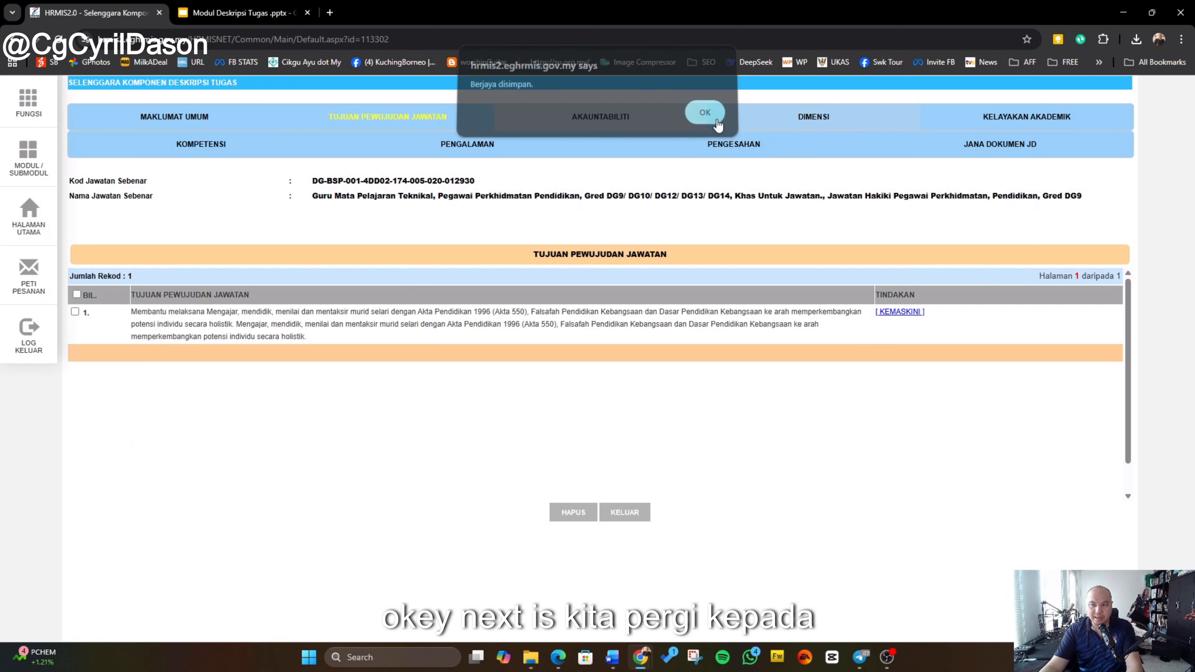
Step: Open the Akauntabiliti section, review the accountability entries, and choose DG12 as Gred Jawatan JD
click(591, 117)
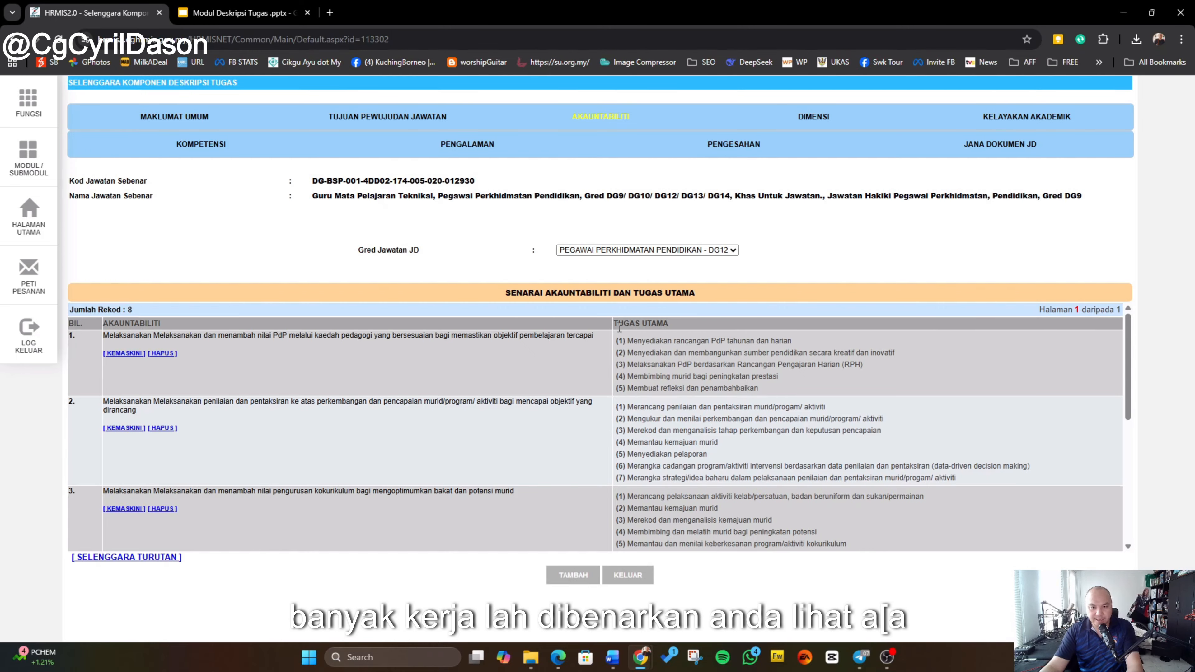
scroll(644, 371, down, 2)
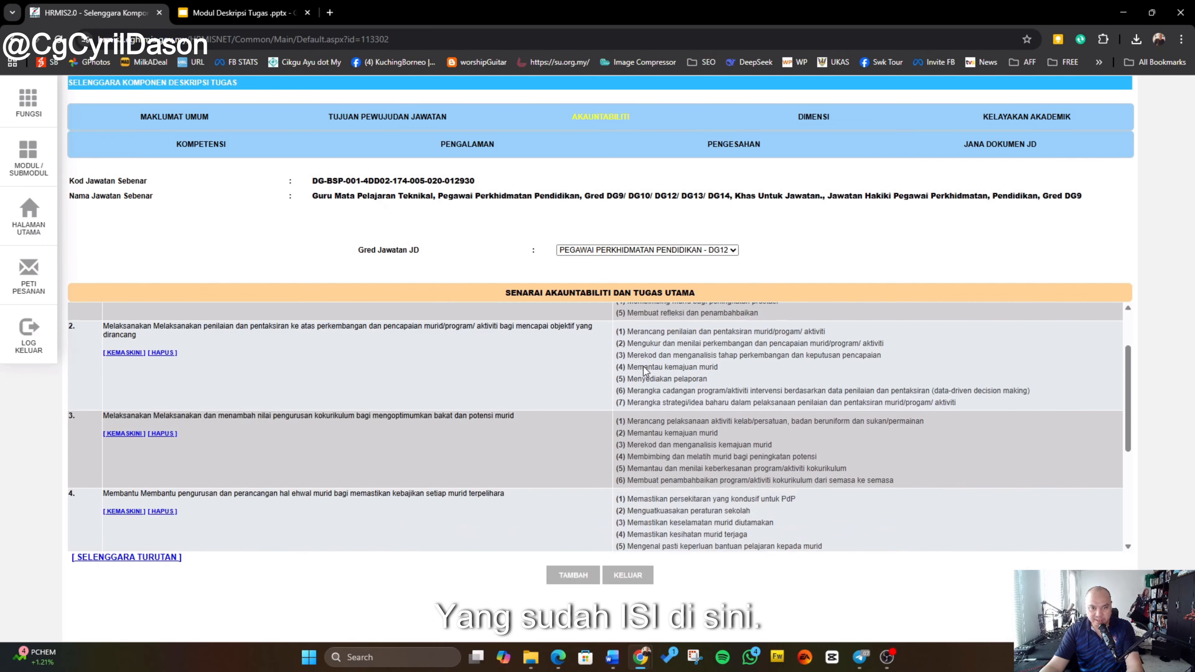
scroll(644, 400, up, 3)
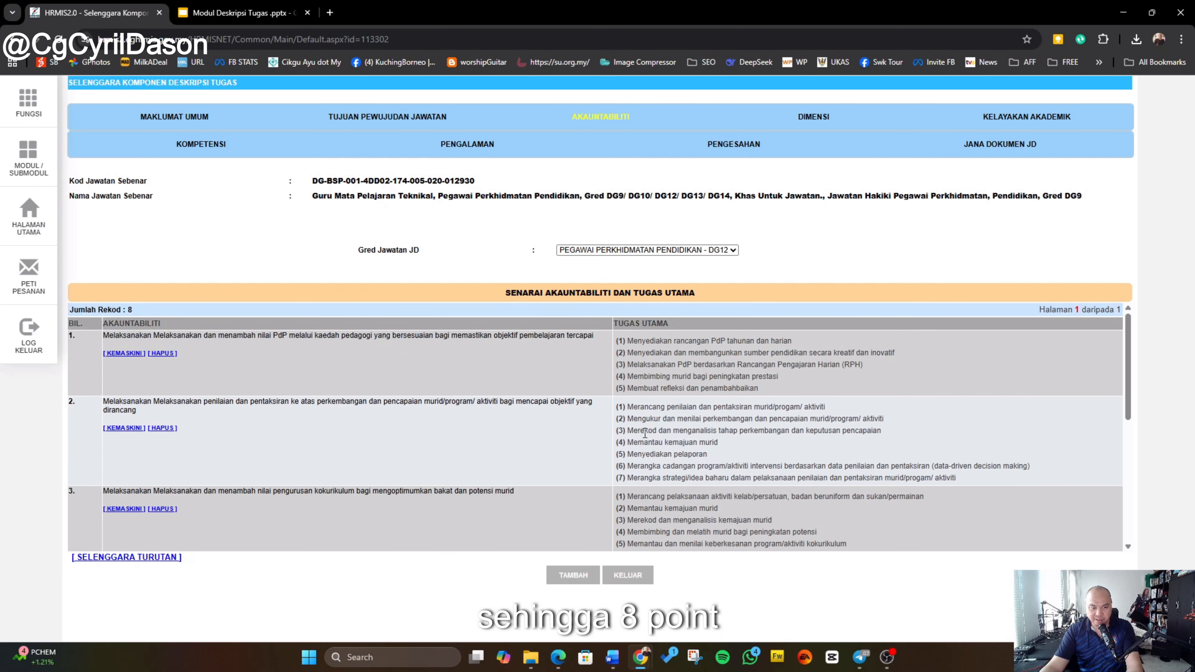
scroll(644, 433, down, 2)
scroll(659, 423, up, 2)
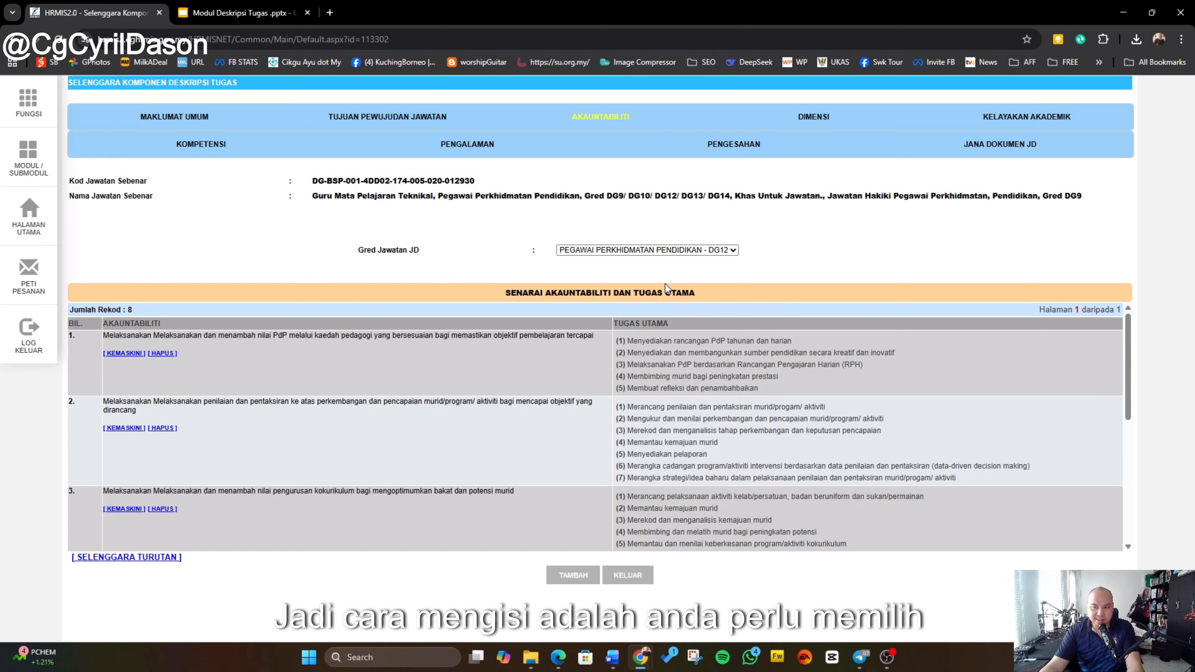
click(678, 254)
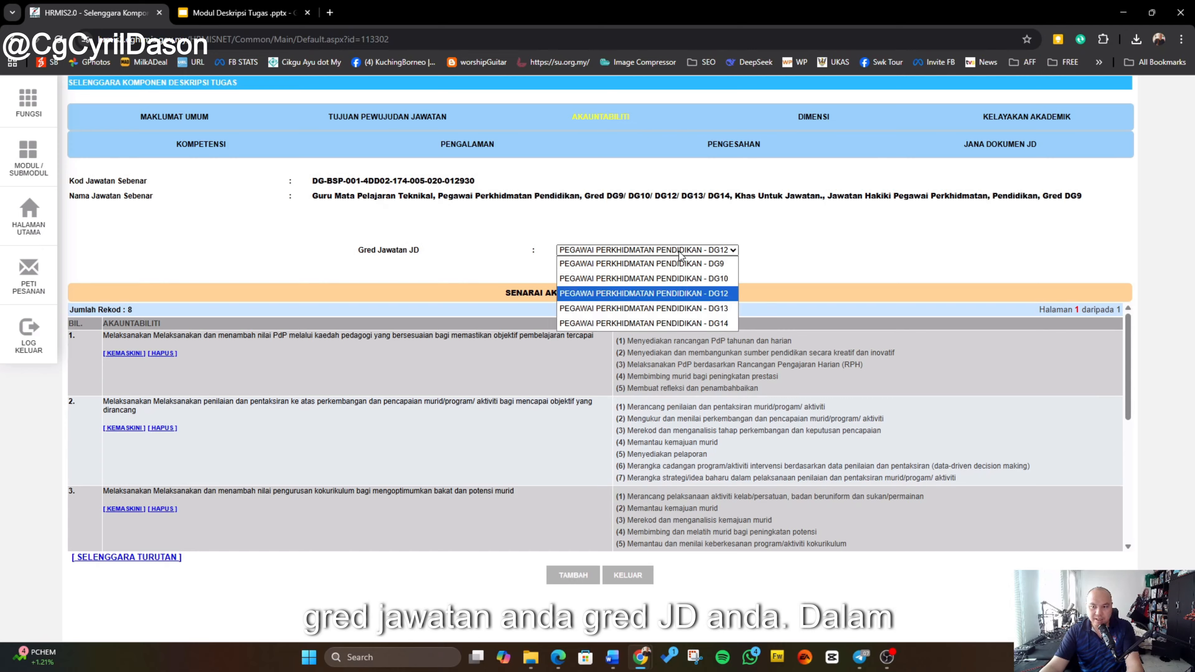
click(670, 292)
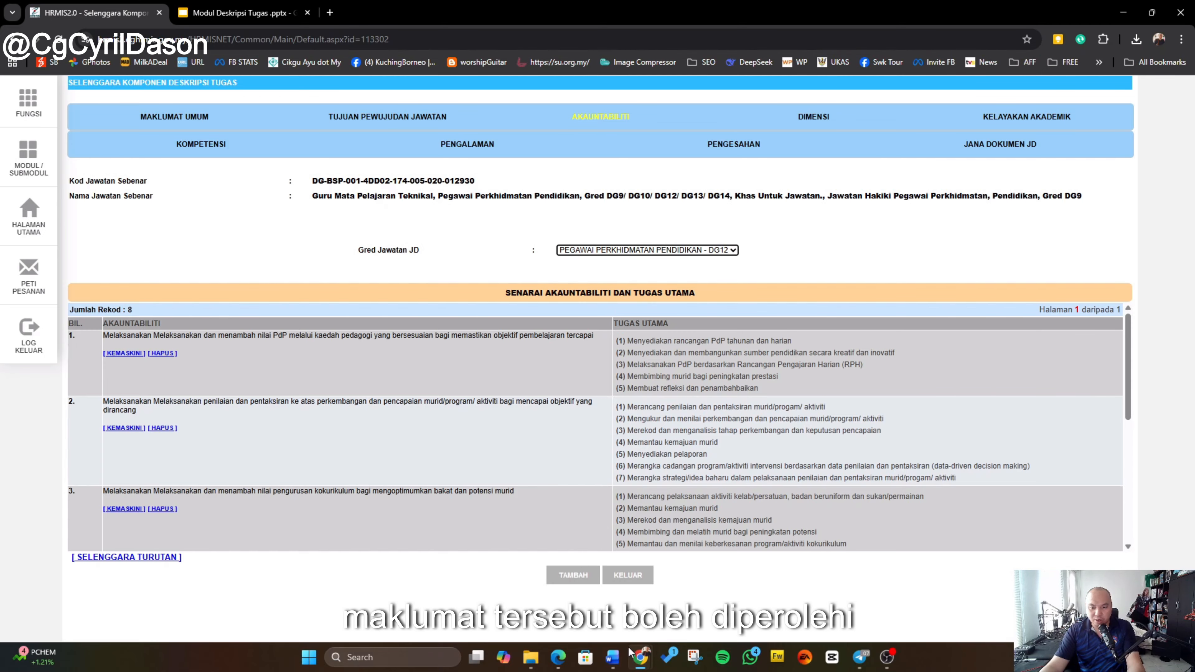
Step: Switch to the Word document and select the first DG48 accountability statement in the table
click(636, 659)
click(615, 662)
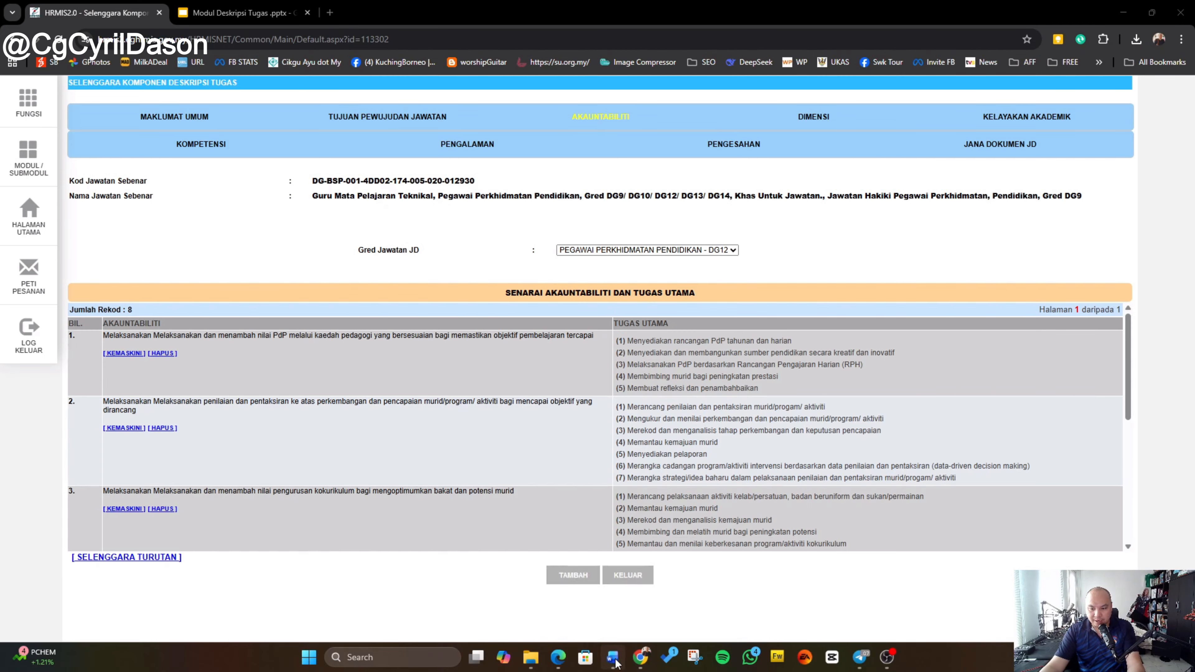
scroll(391, 358, up, 5)
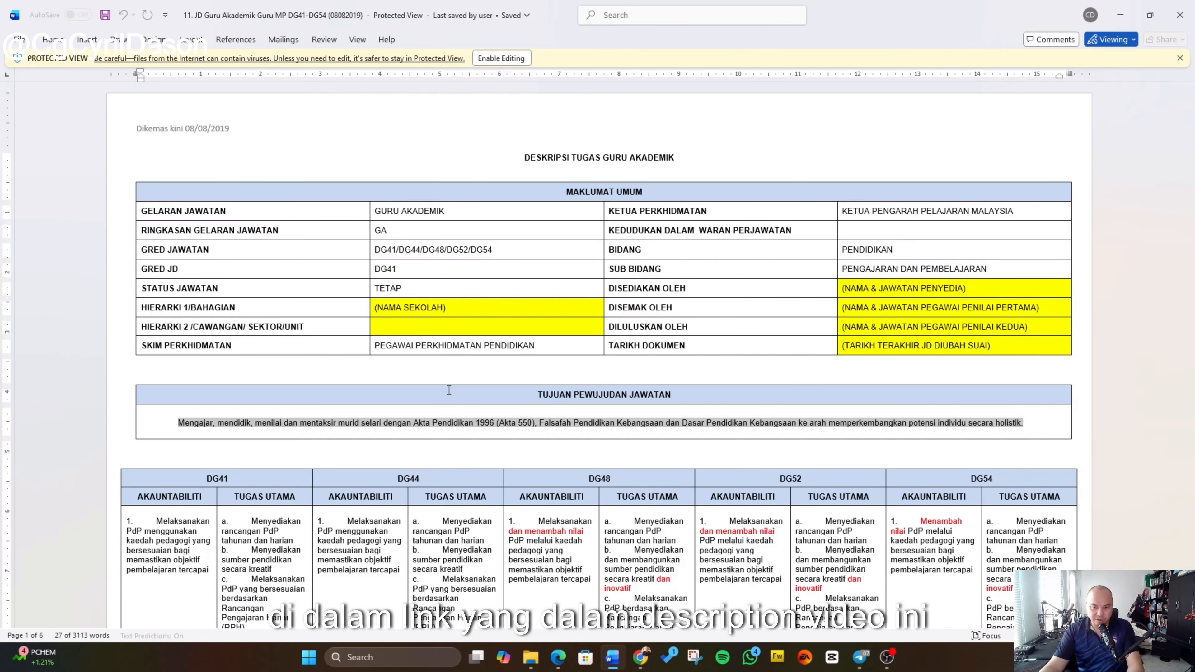
scroll(613, 487, down, 1)
scroll(613, 488, down, 3)
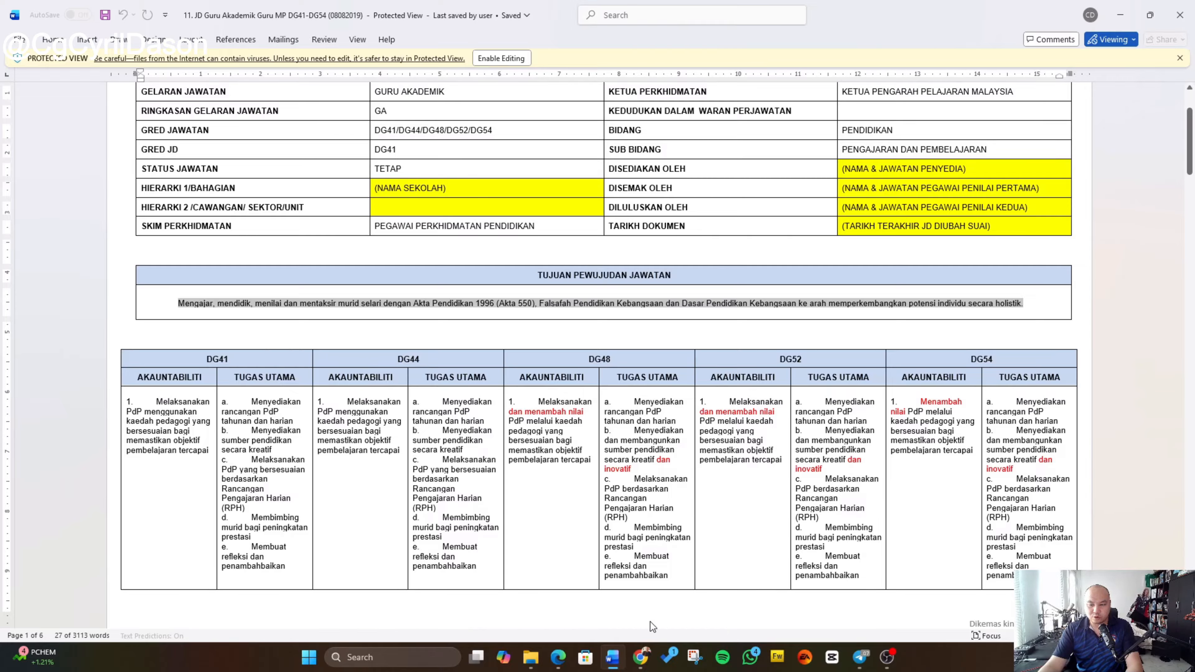
click(549, 449)
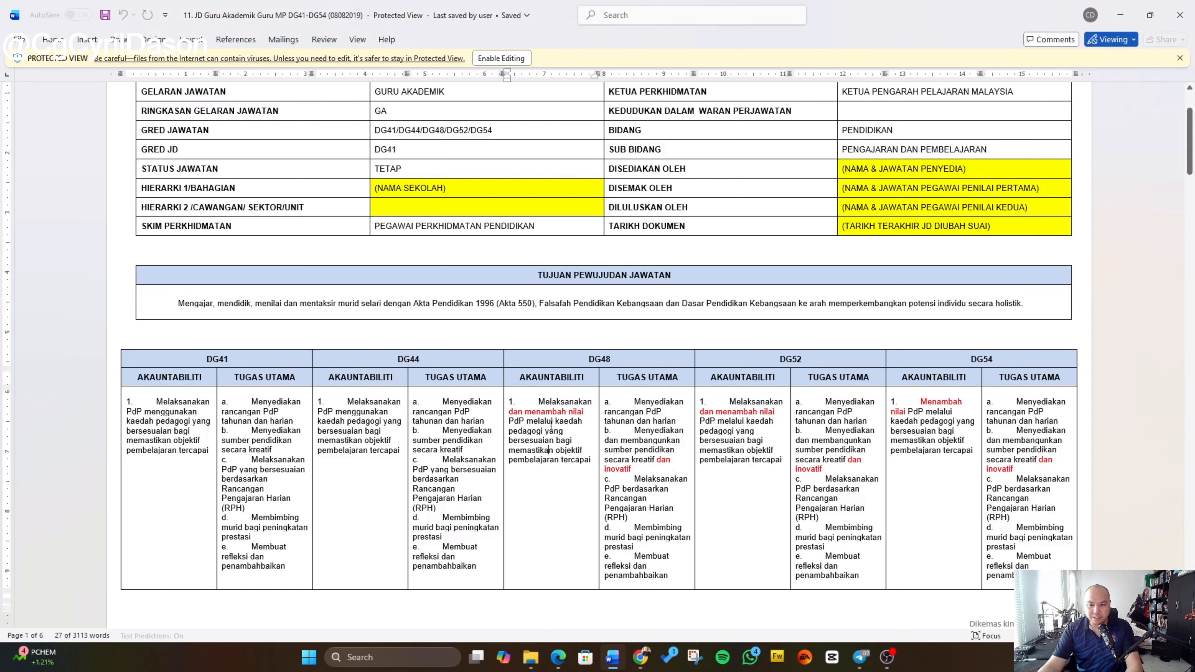
drag(542, 401, 592, 461)
click(592, 461)
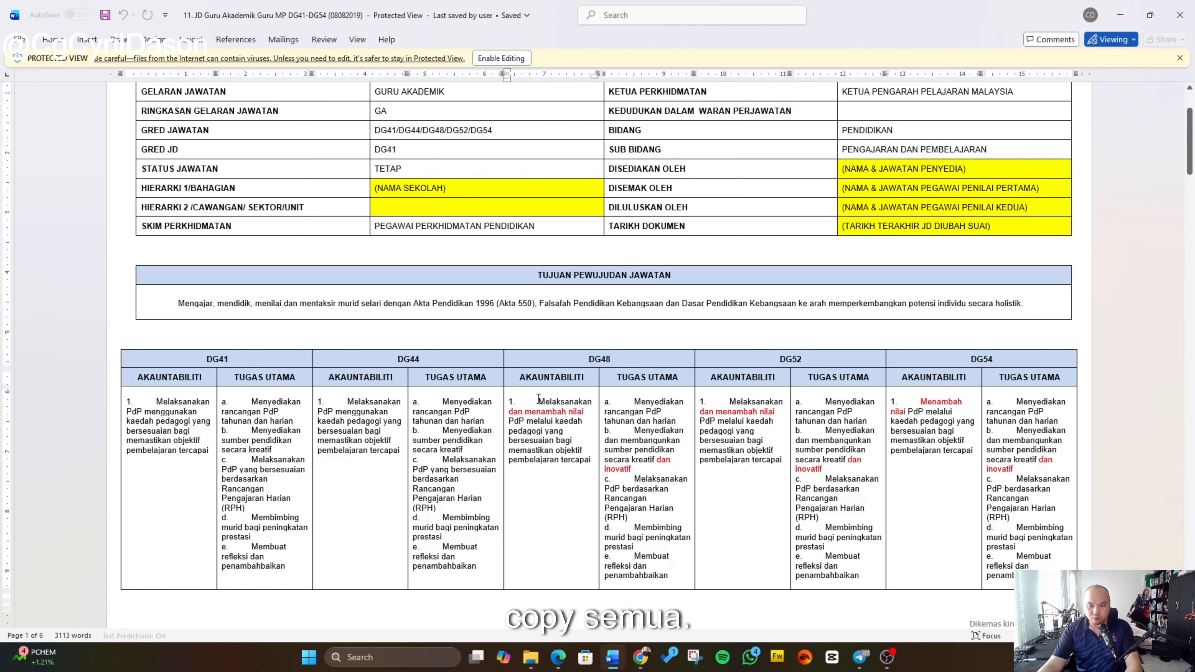
drag(538, 398, 591, 467)
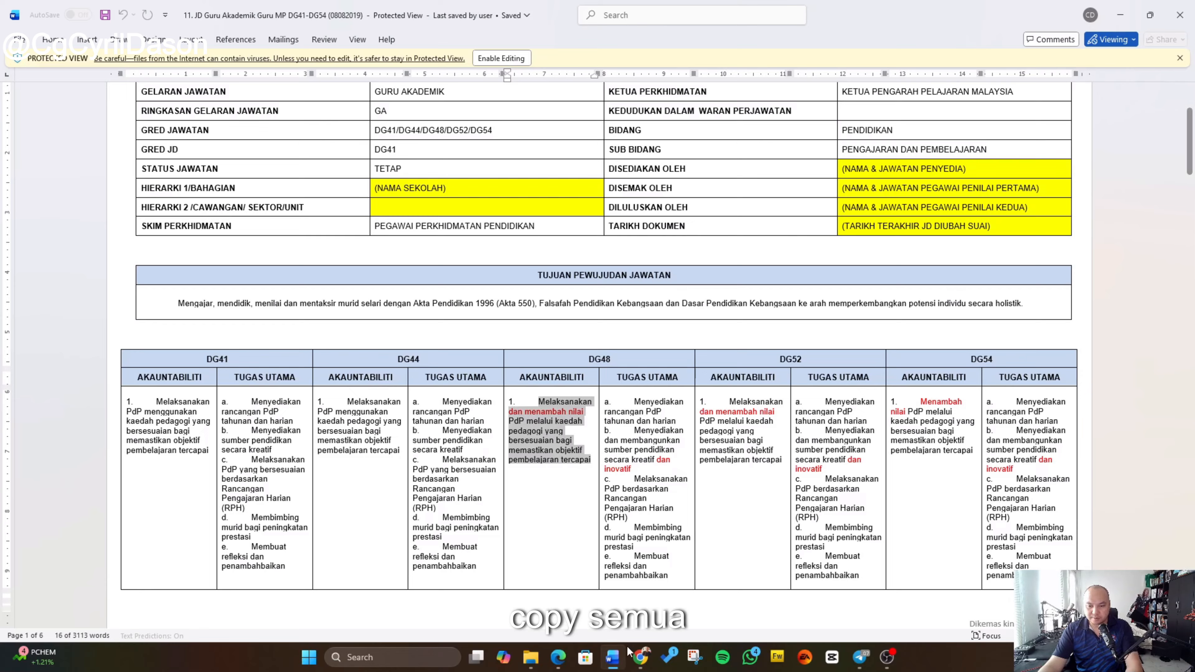
Step: Add a new accountability in the browser and paste the copied statement as plain text into Objek
mouse_move(640, 655)
click(680, 601)
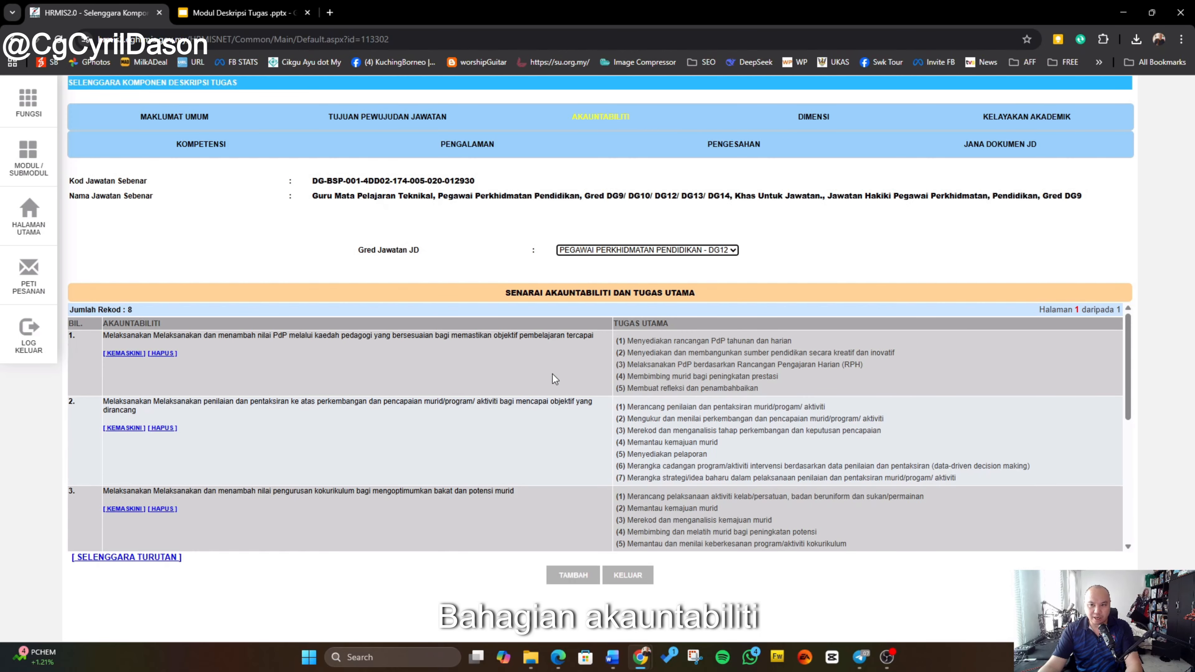
click(563, 573)
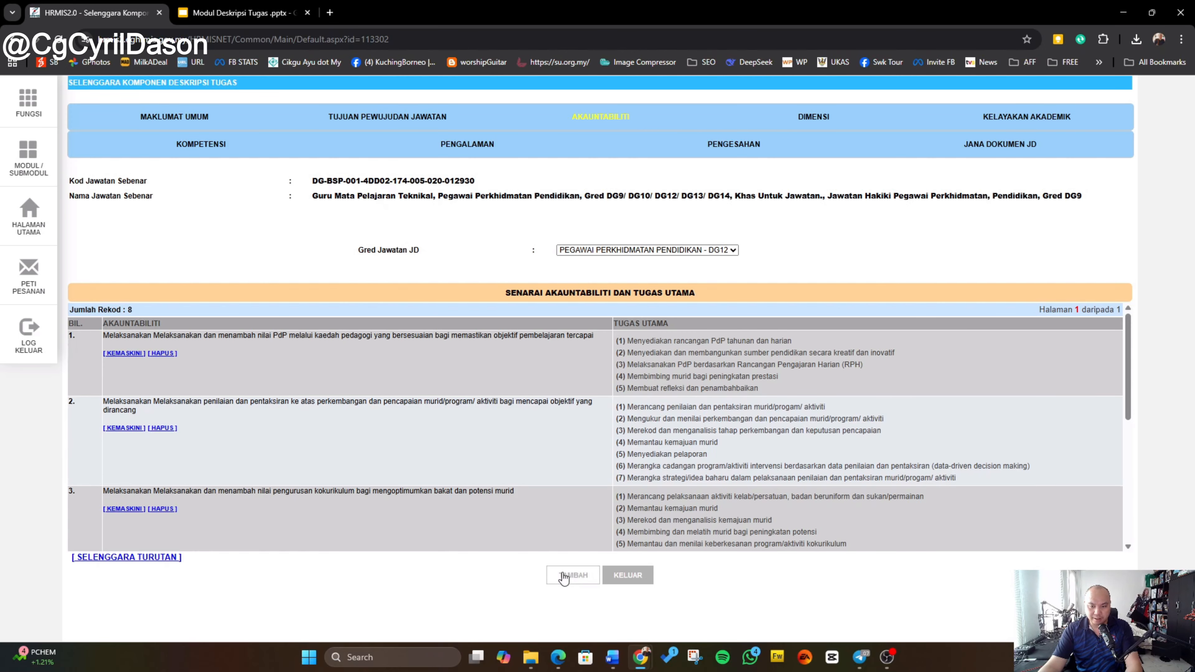
click(444, 341)
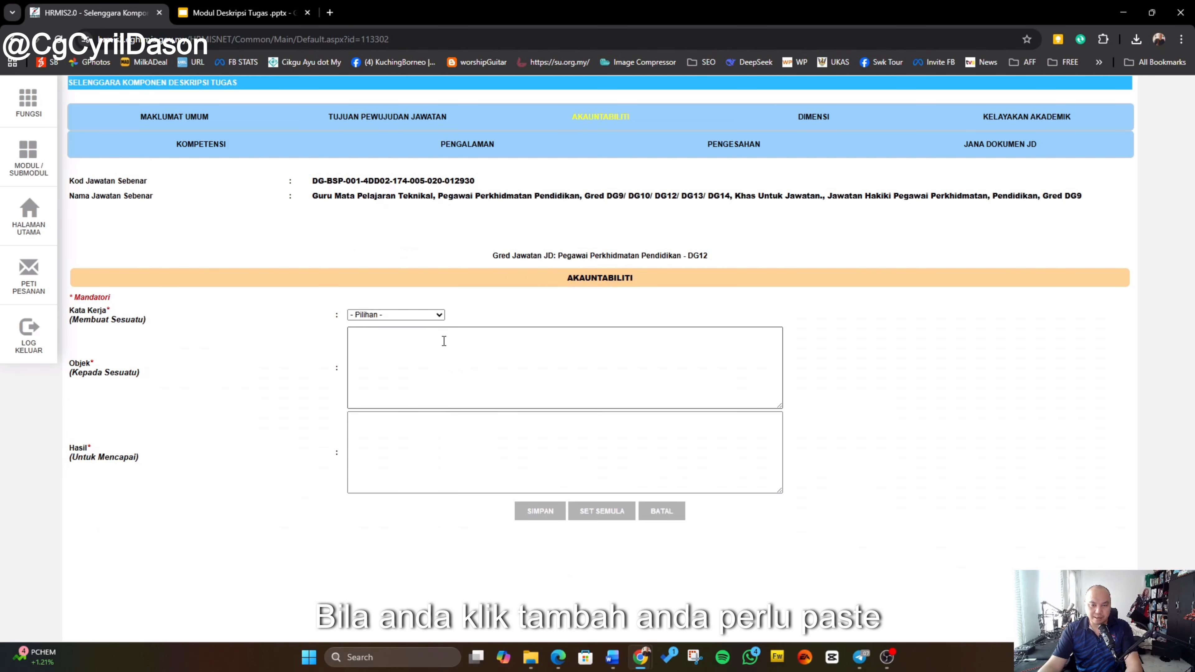
click(384, 339)
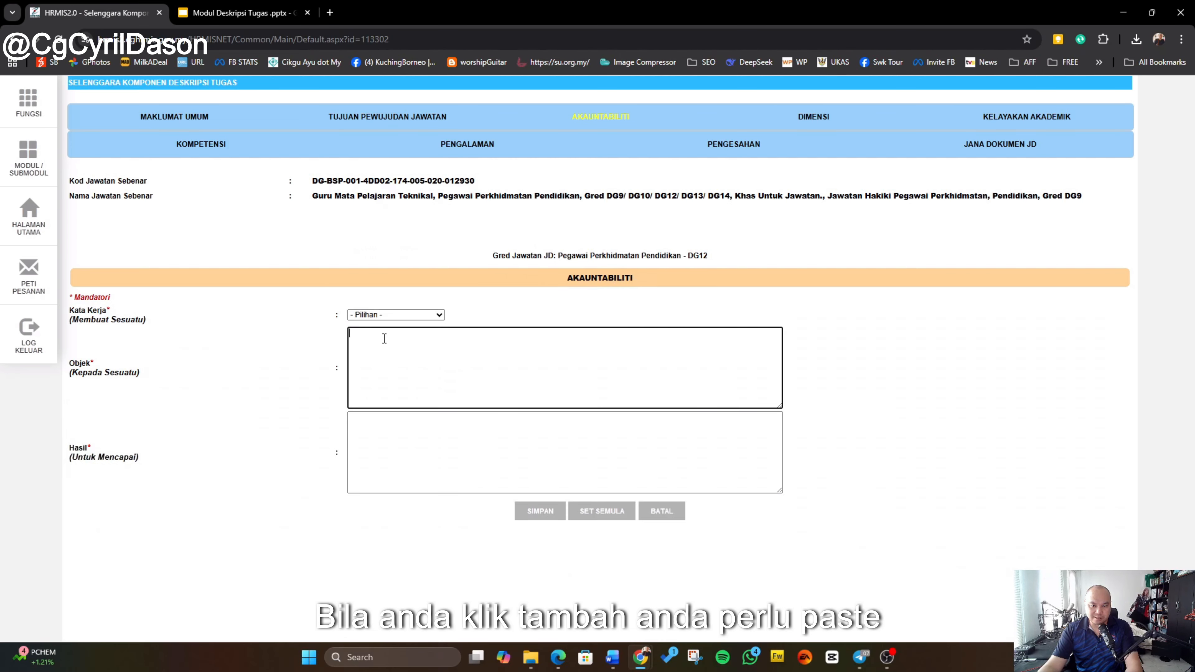
right_click(381, 363)
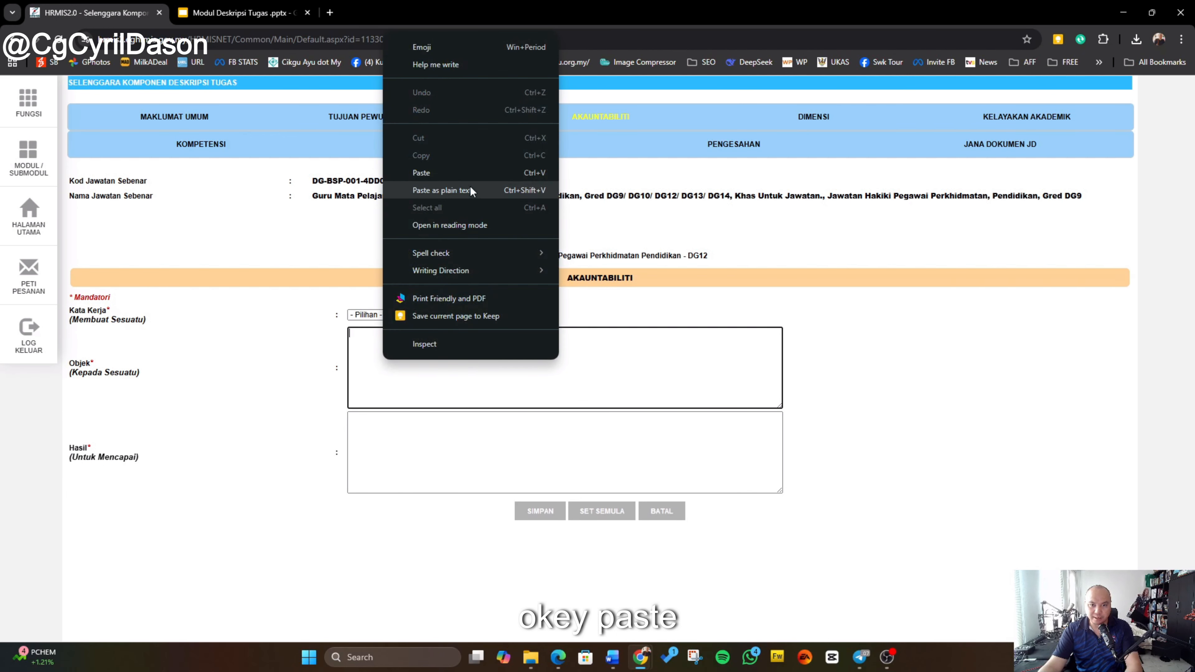
click(472, 191)
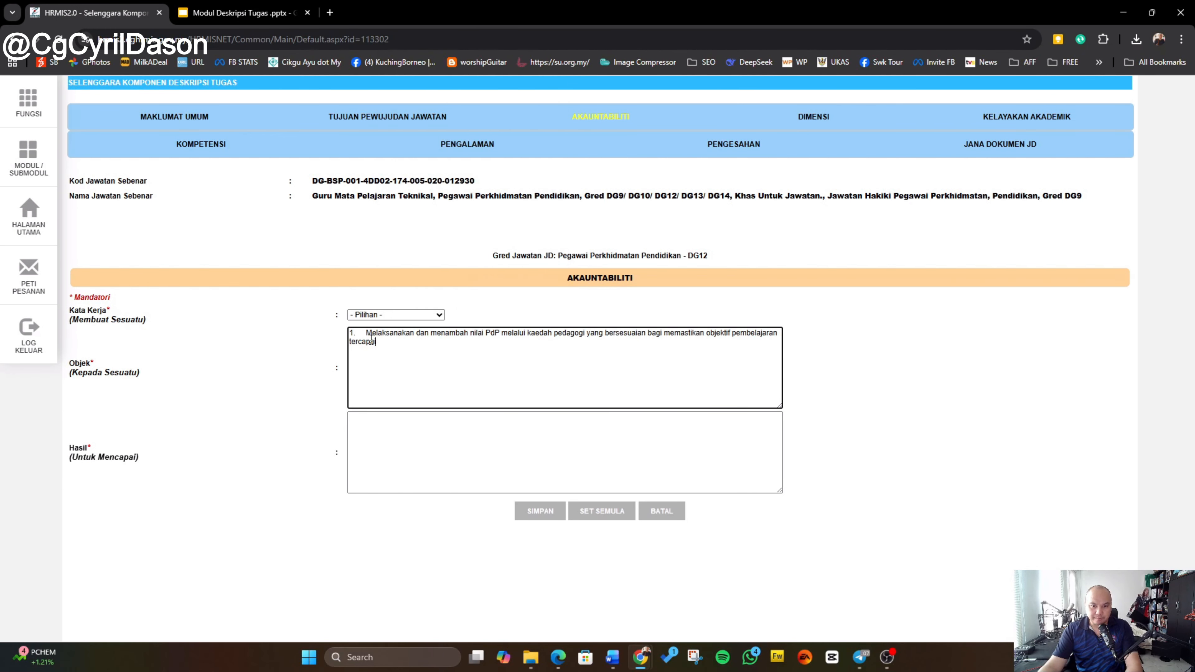
Step: Choose Melaksanakan as the Kata Kerja, matching the first word of the pasted statement
drag(368, 332, 406, 333)
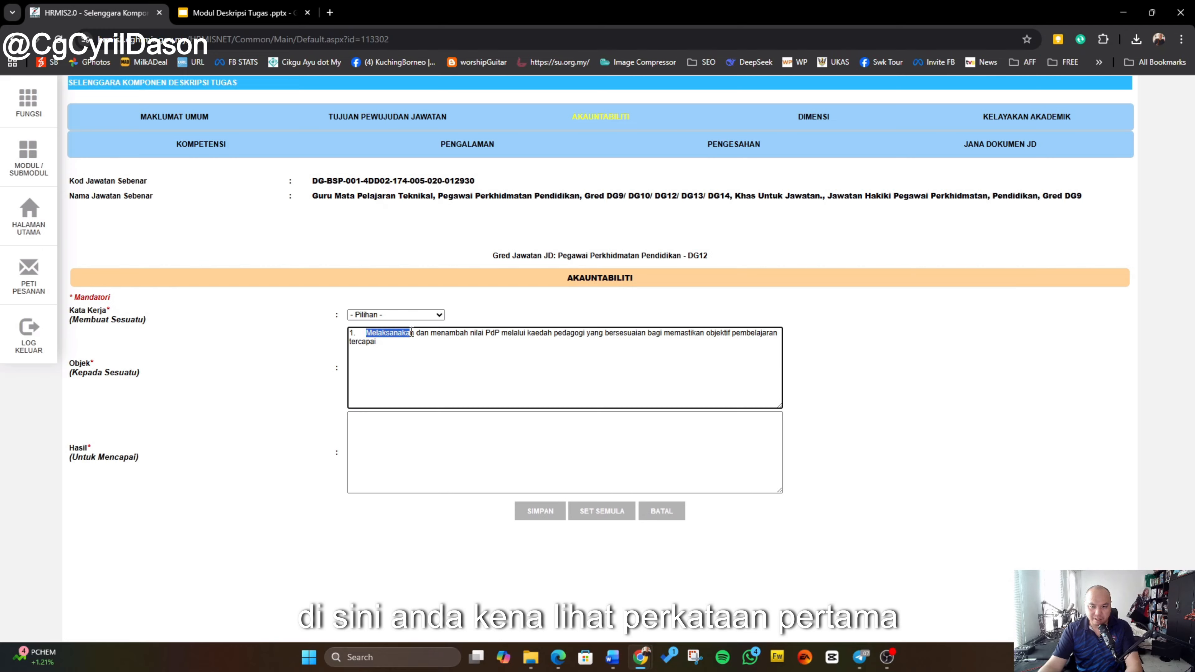
click(412, 333)
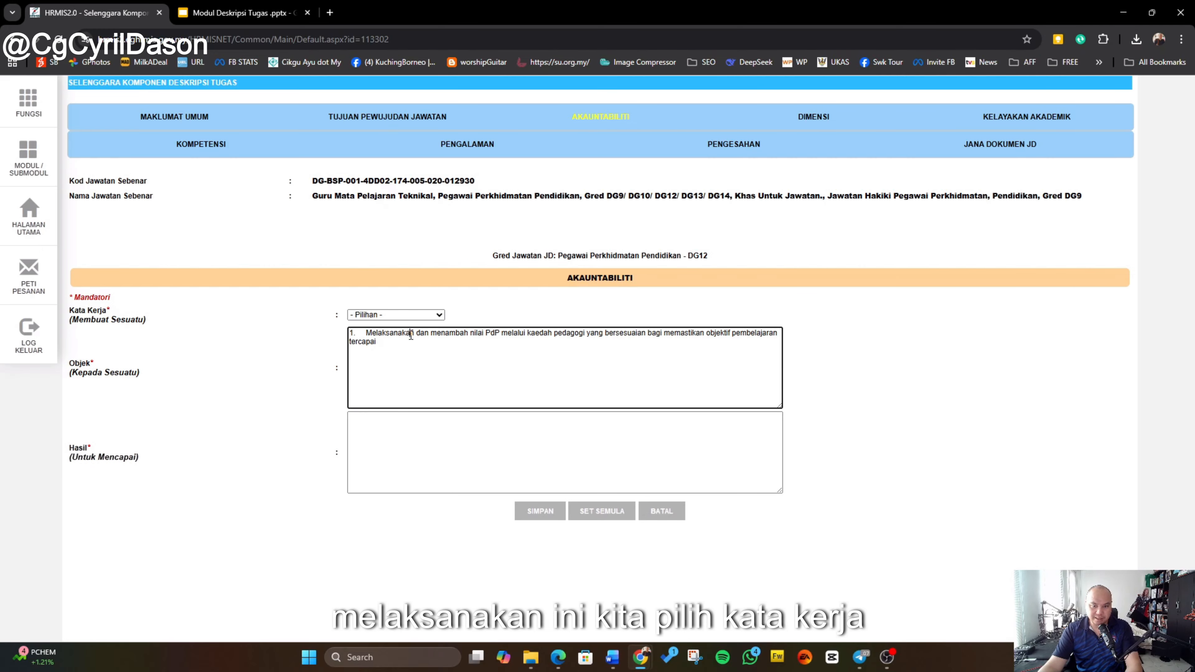
click(428, 316)
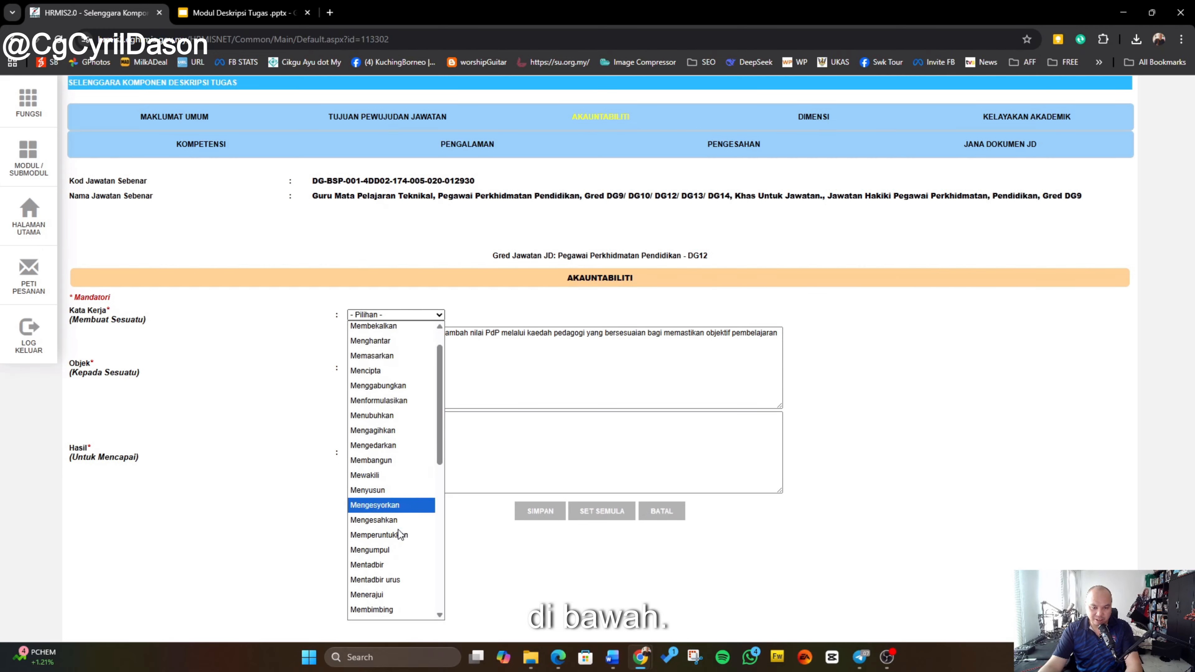
scroll(392, 534, down, 5)
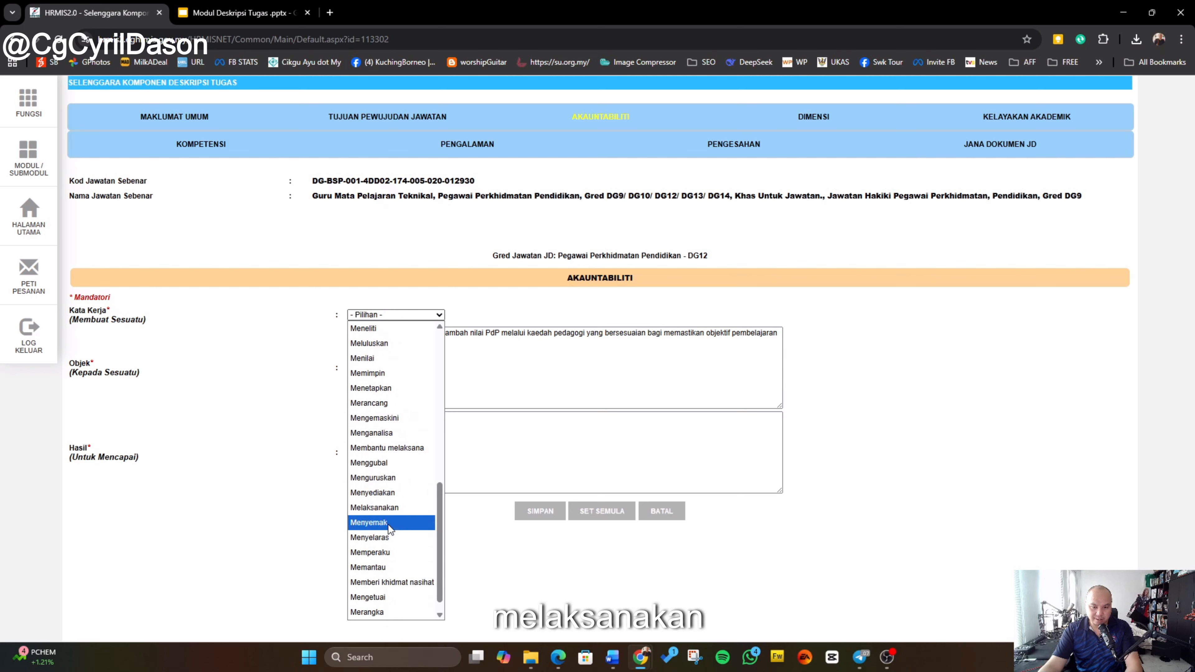
click(391, 508)
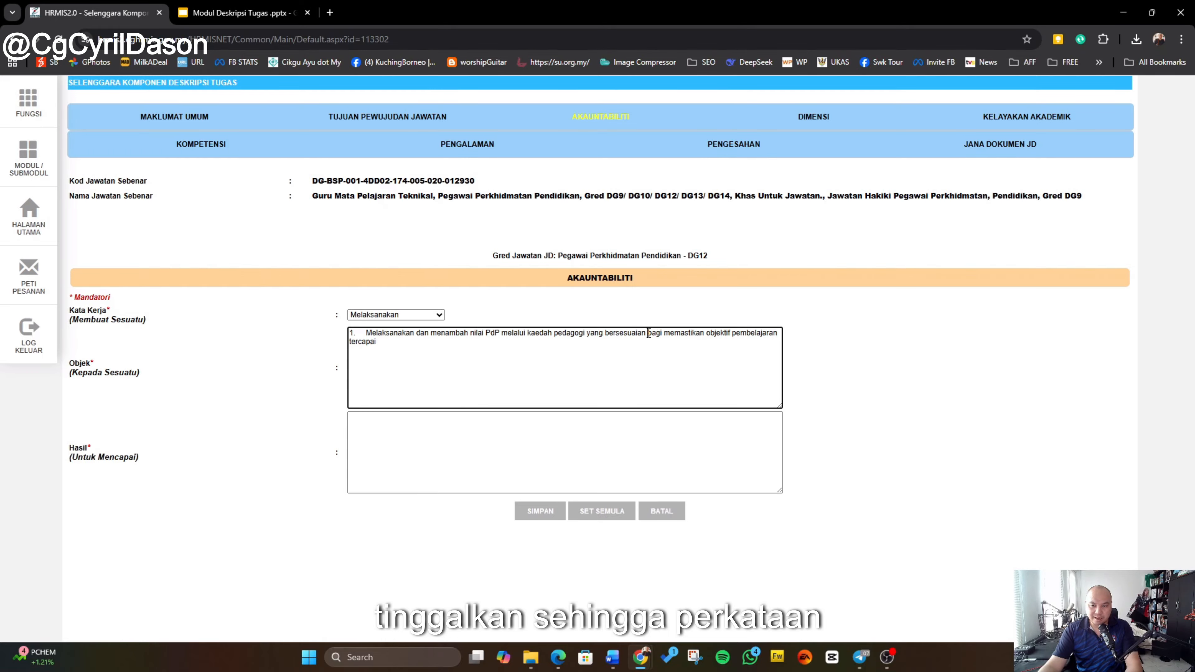
Step: Move the text after "bagi" out of Objek and paste it as plain text into the Hasil field
double_click(656, 334)
click(663, 334)
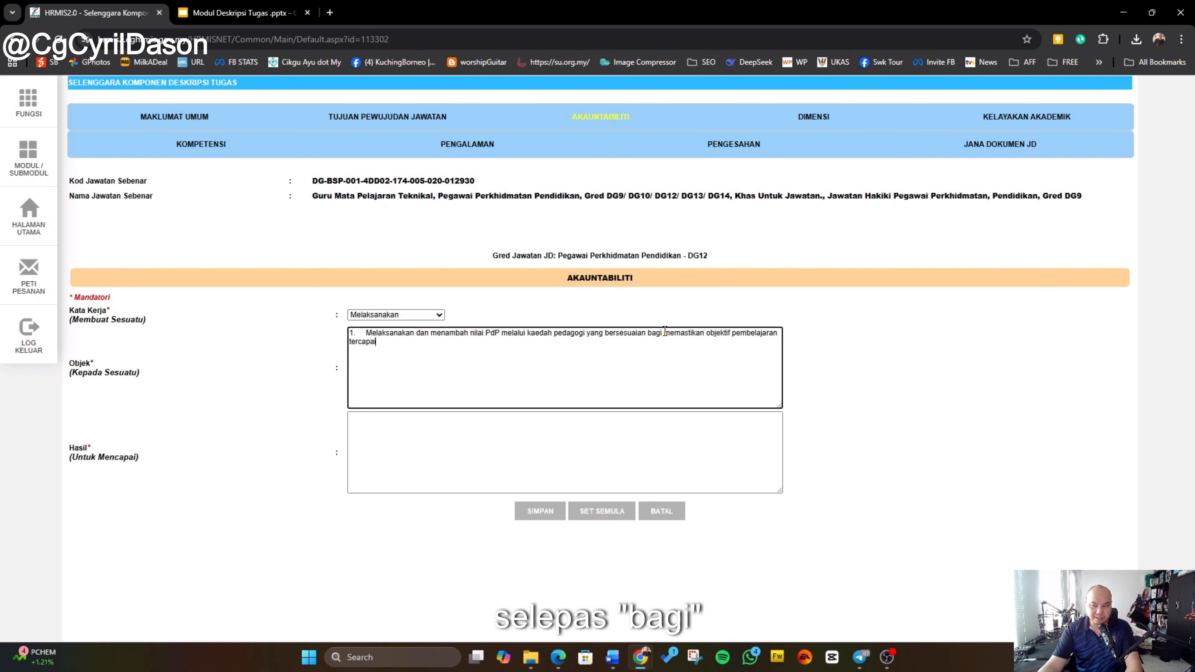
drag(664, 333, 665, 345)
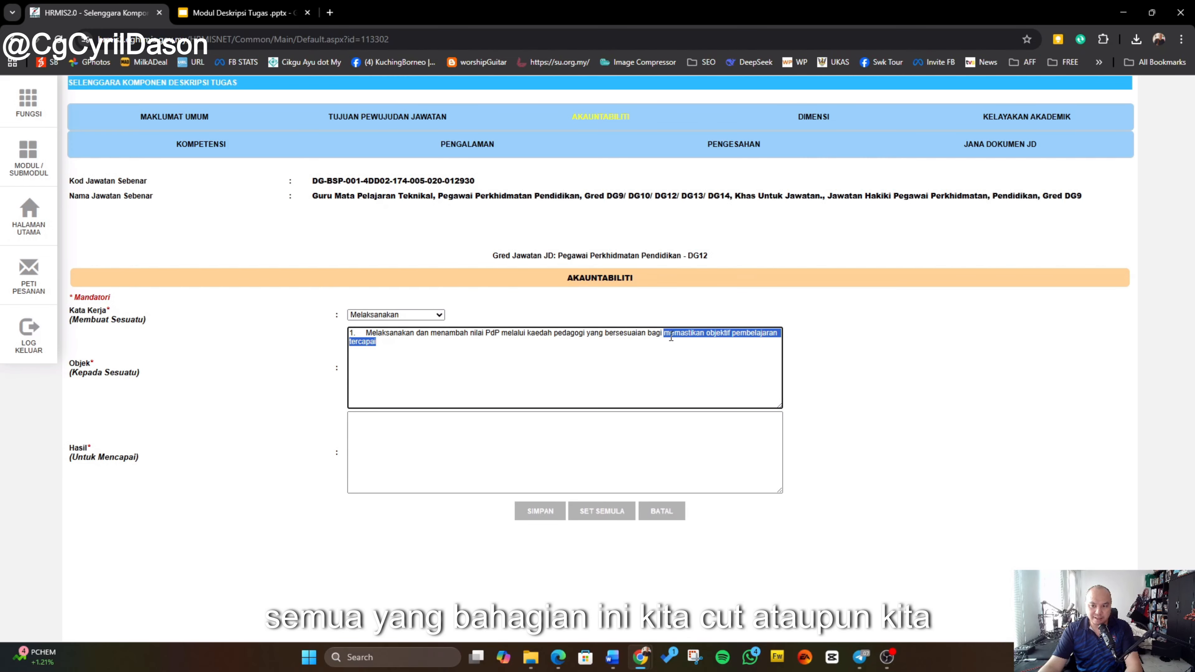
right_click(671, 337)
click(712, 329)
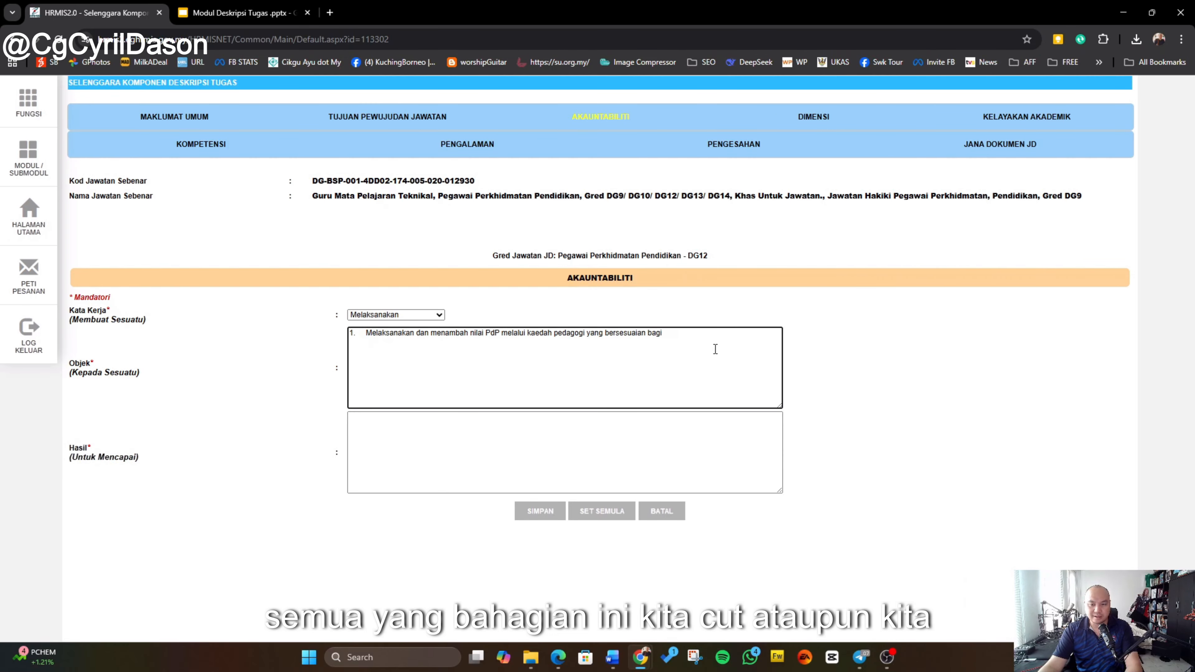
click(641, 422)
right_click(640, 423)
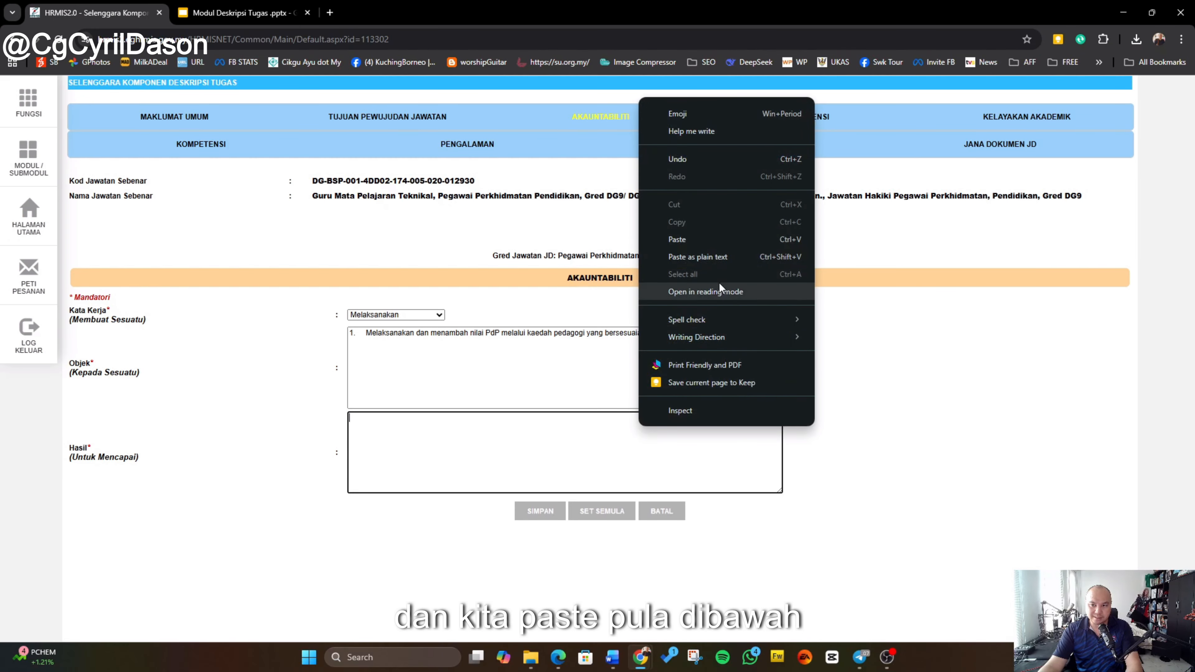
click(726, 258)
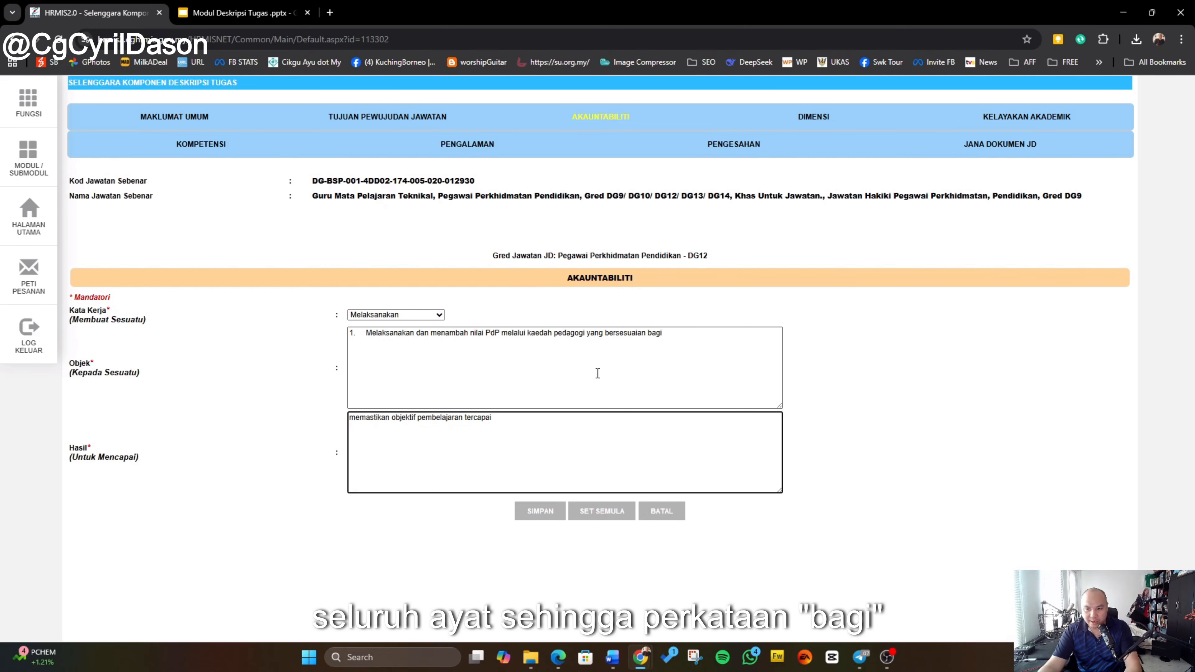
Step: Save the accountability record, confirm the save, and acknowledge the success message
drag(651, 335, 664, 341)
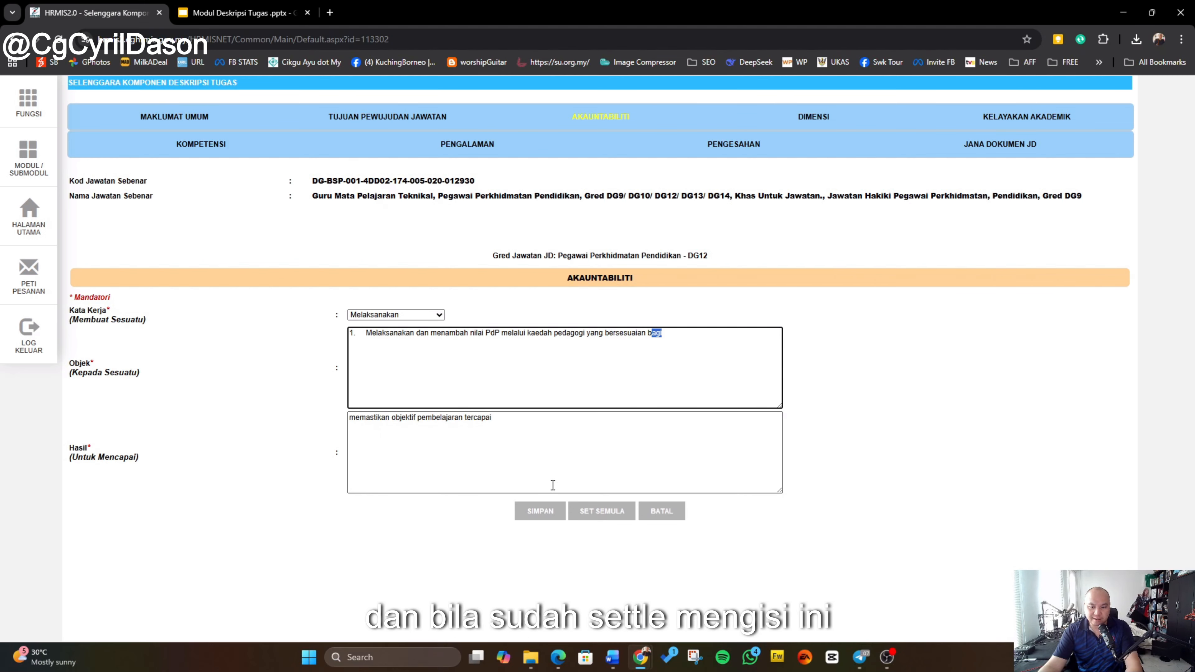
click(536, 512)
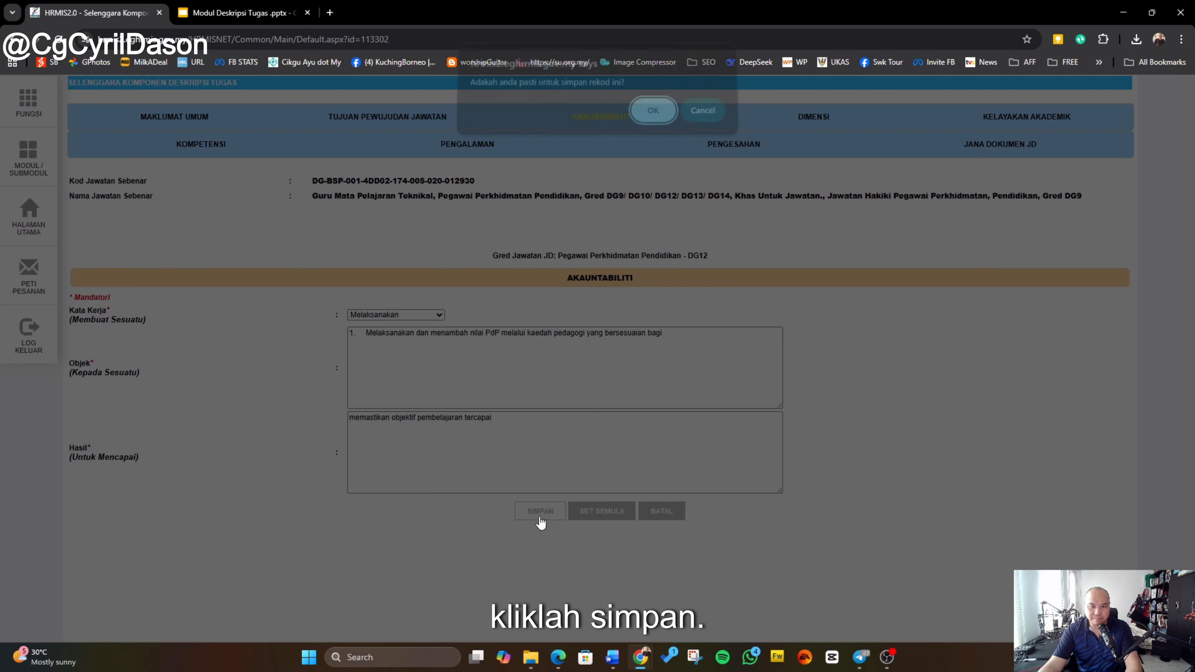
click(652, 118)
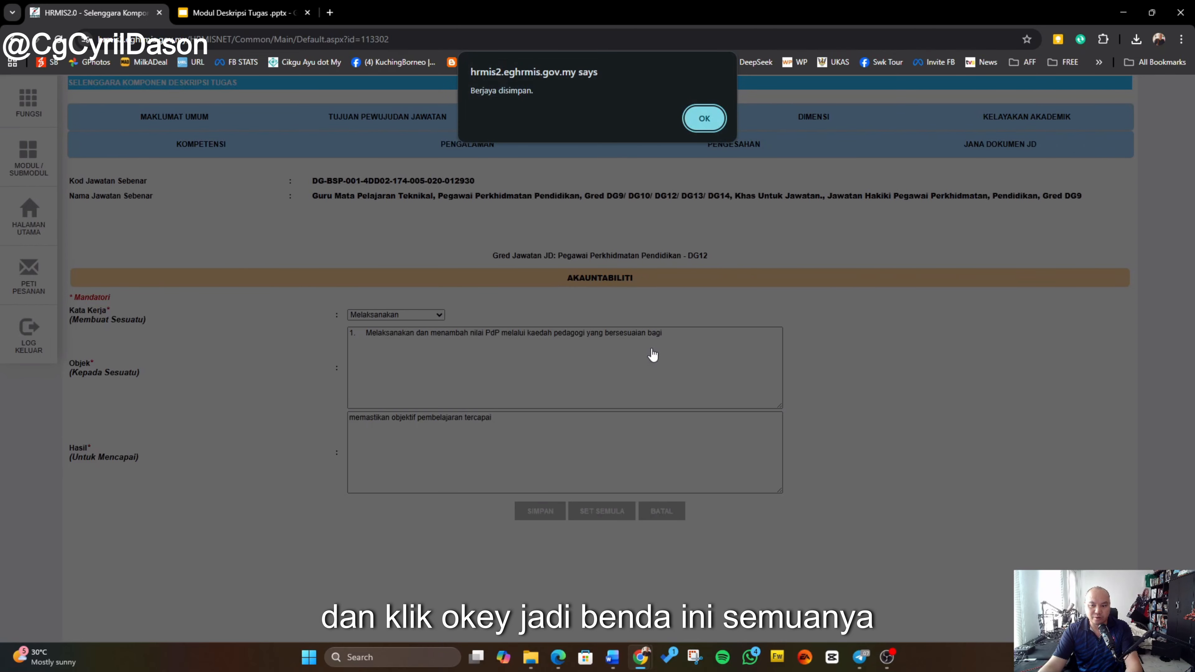
click(722, 118)
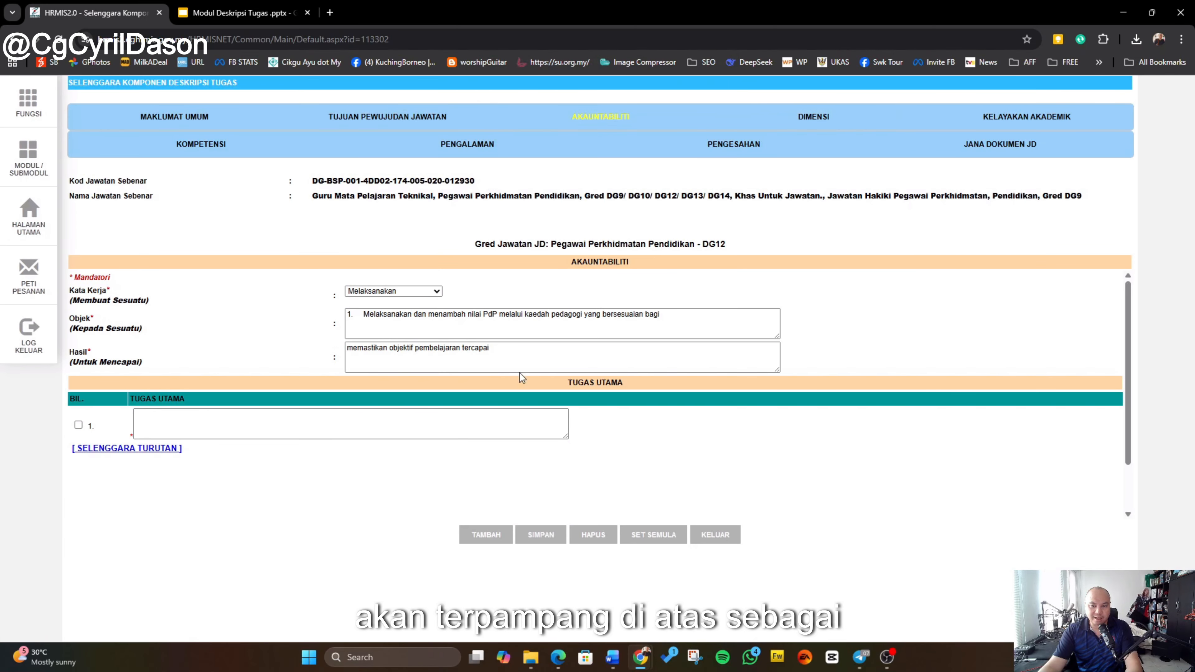
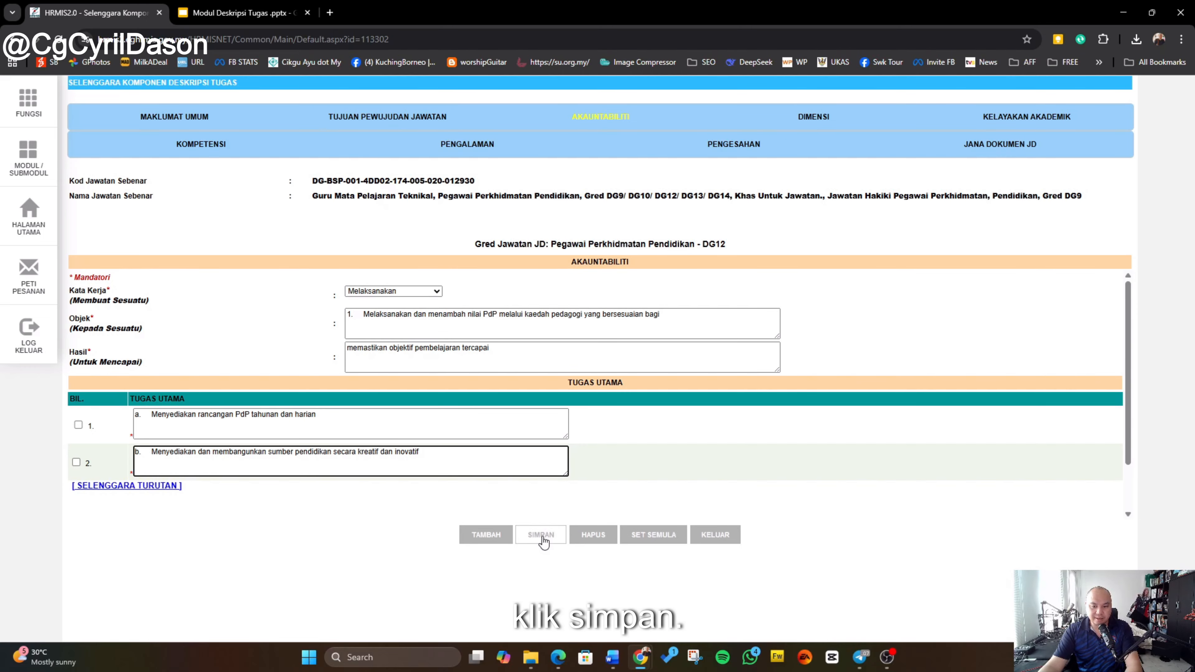
Step: Save the new accountability record with its two main duties, confirming the prompt and closing the message
click(542, 537)
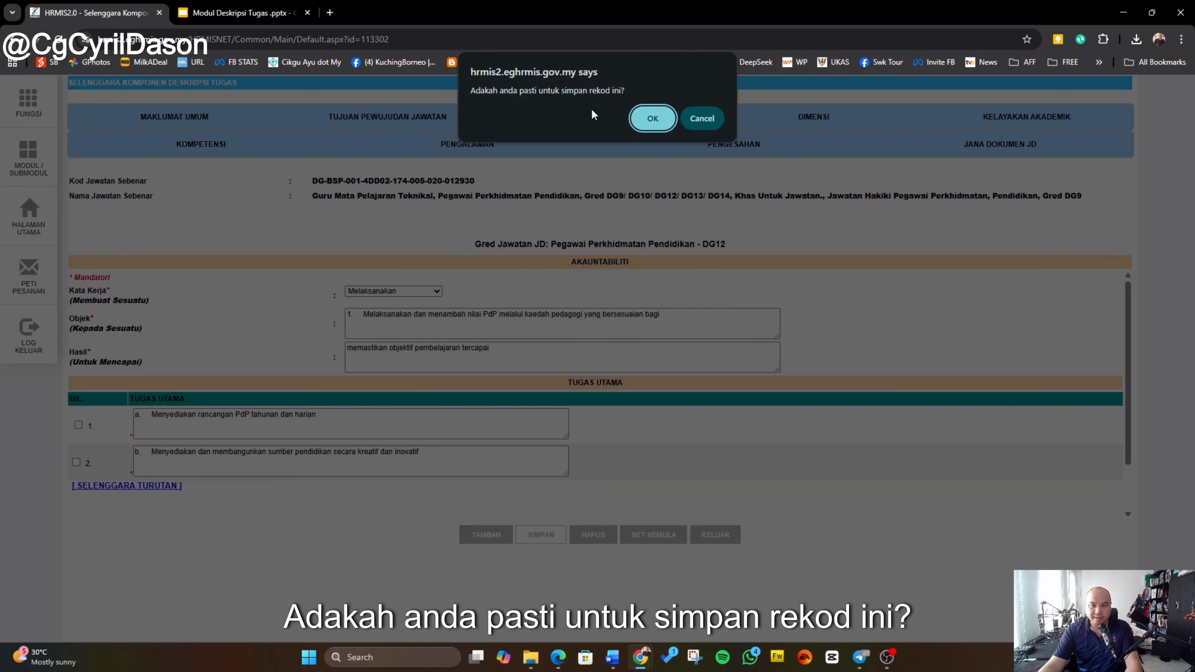
click(657, 116)
click(704, 119)
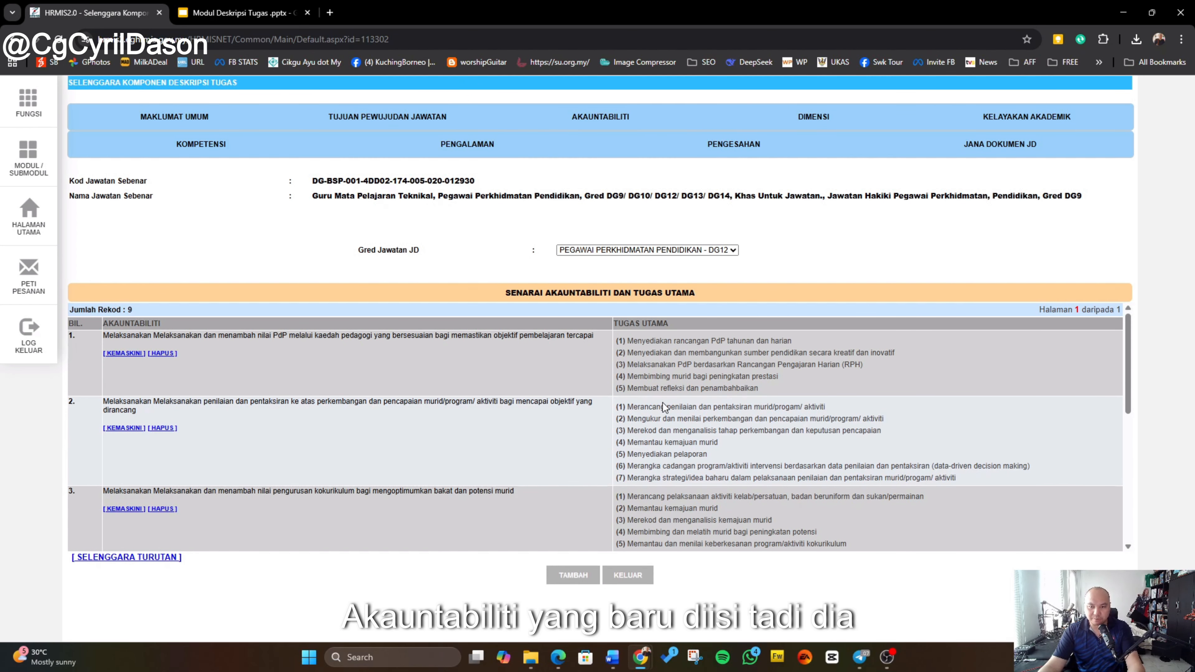
Step: Review the list of DG12 accountabilities and main duties
scroll(663, 403, down, 6)
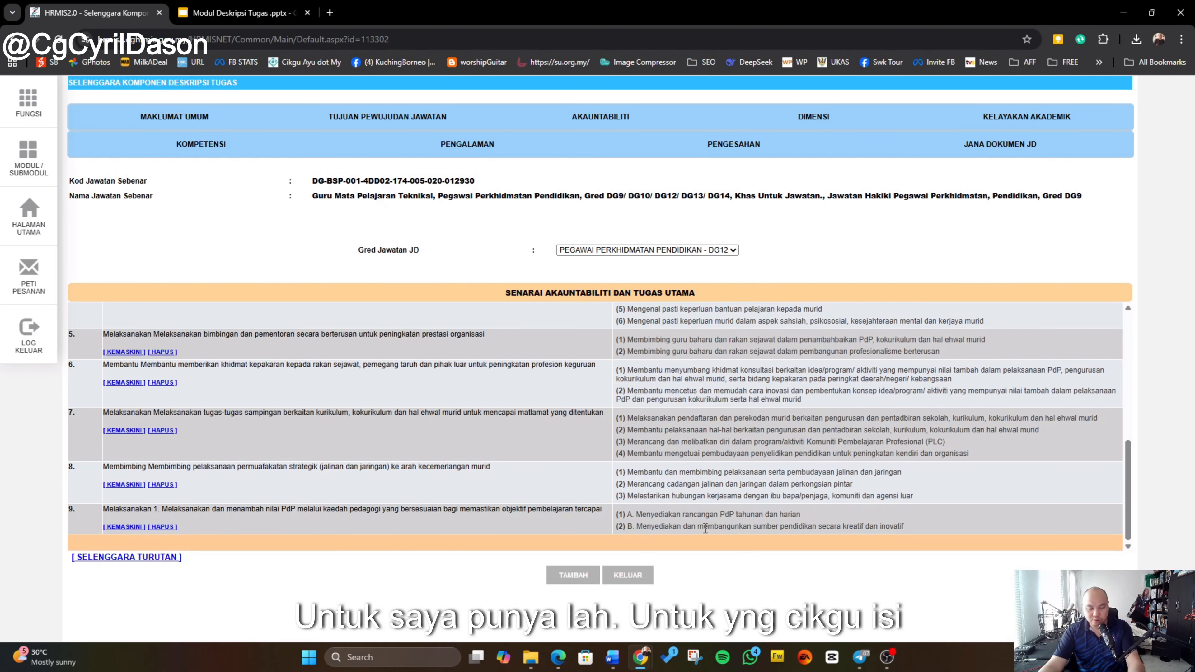
scroll(548, 372, up, 8)
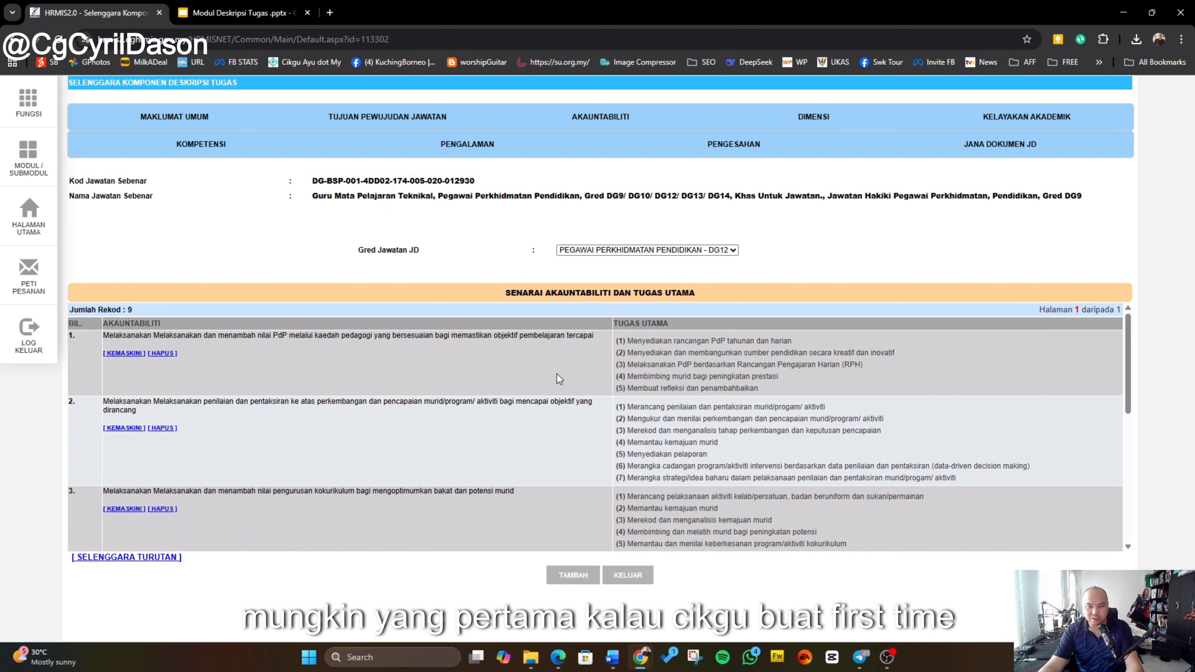
scroll(560, 384, down, 8)
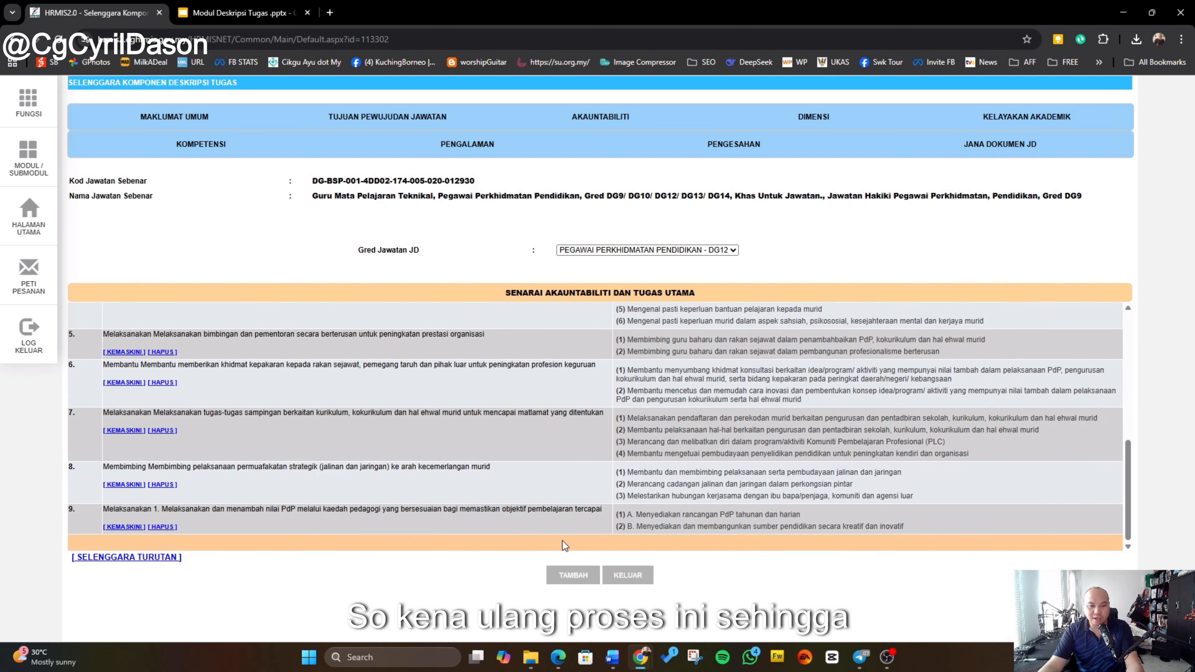
Step: Switch to the reference Word document and read through its accountability tables per grade, returning to the browser
click(611, 593)
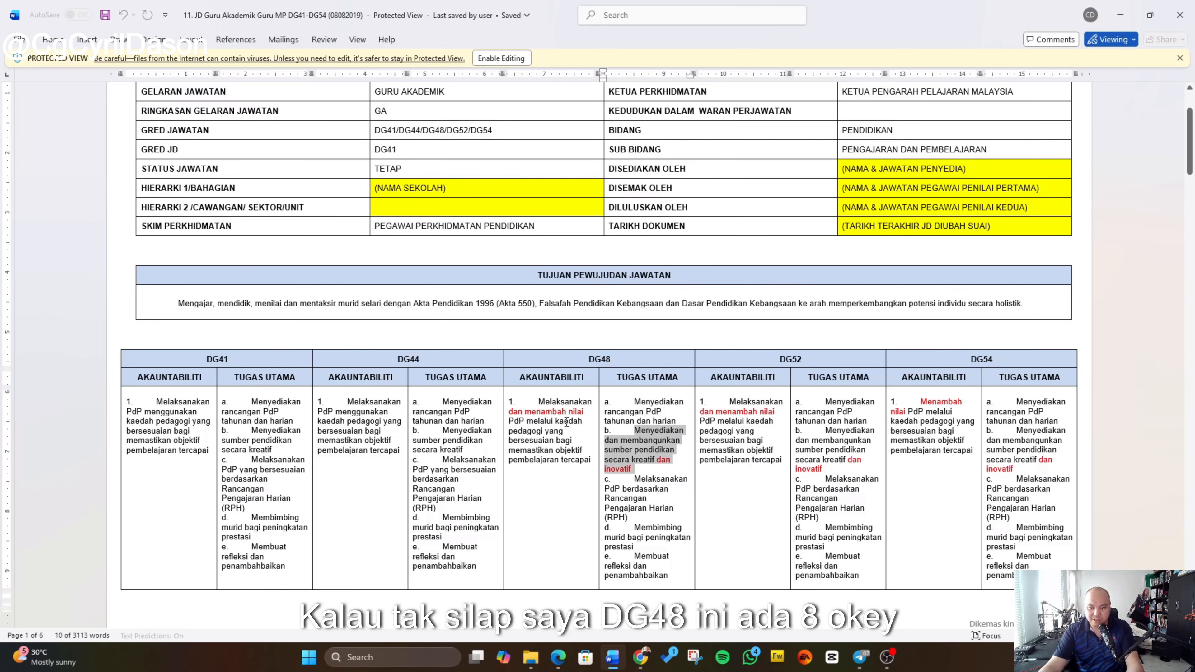
scroll(566, 422, down, 10)
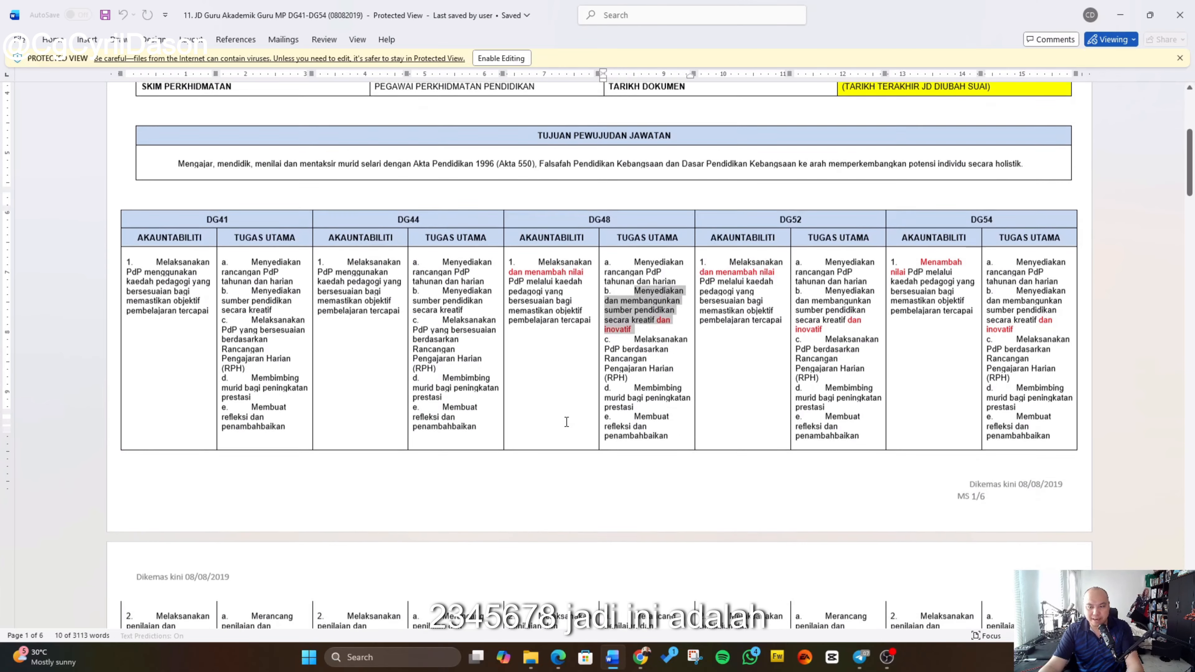
scroll(568, 512, down, 12)
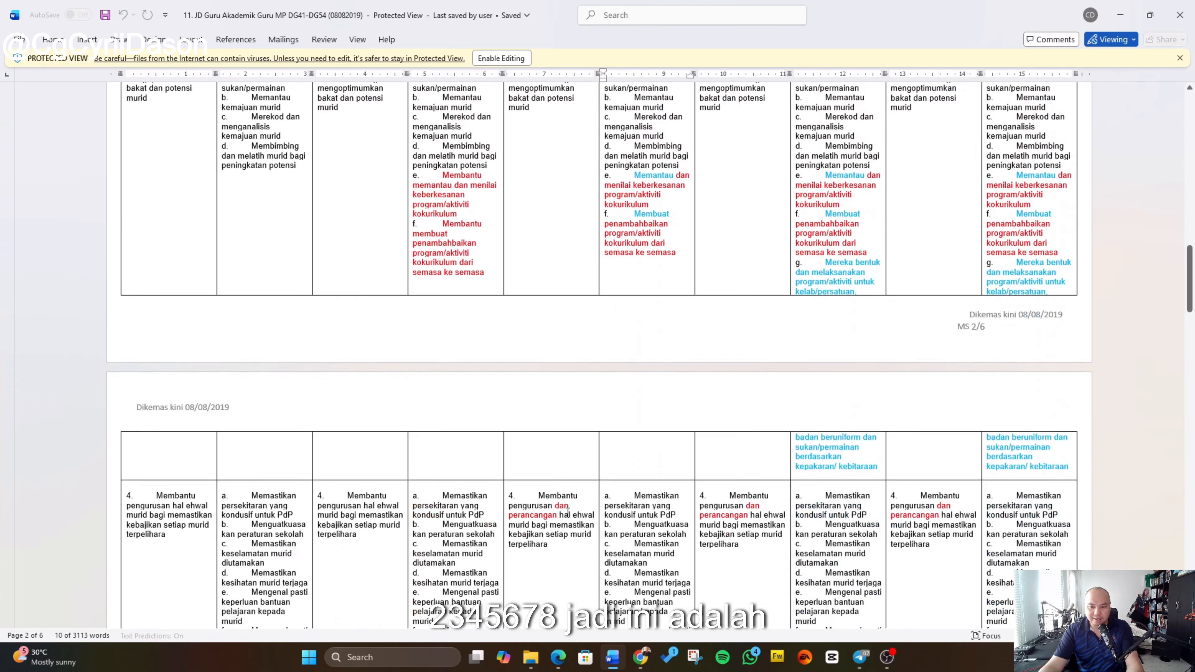
scroll(567, 511, down, 15)
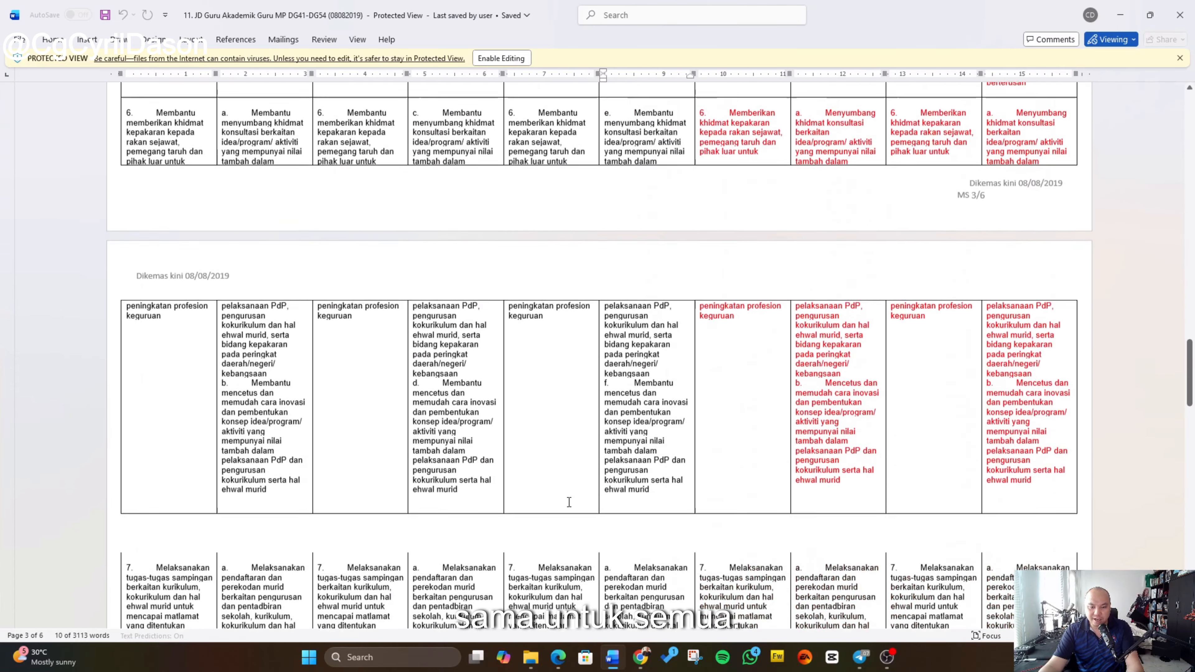
scroll(570, 507, down, 15)
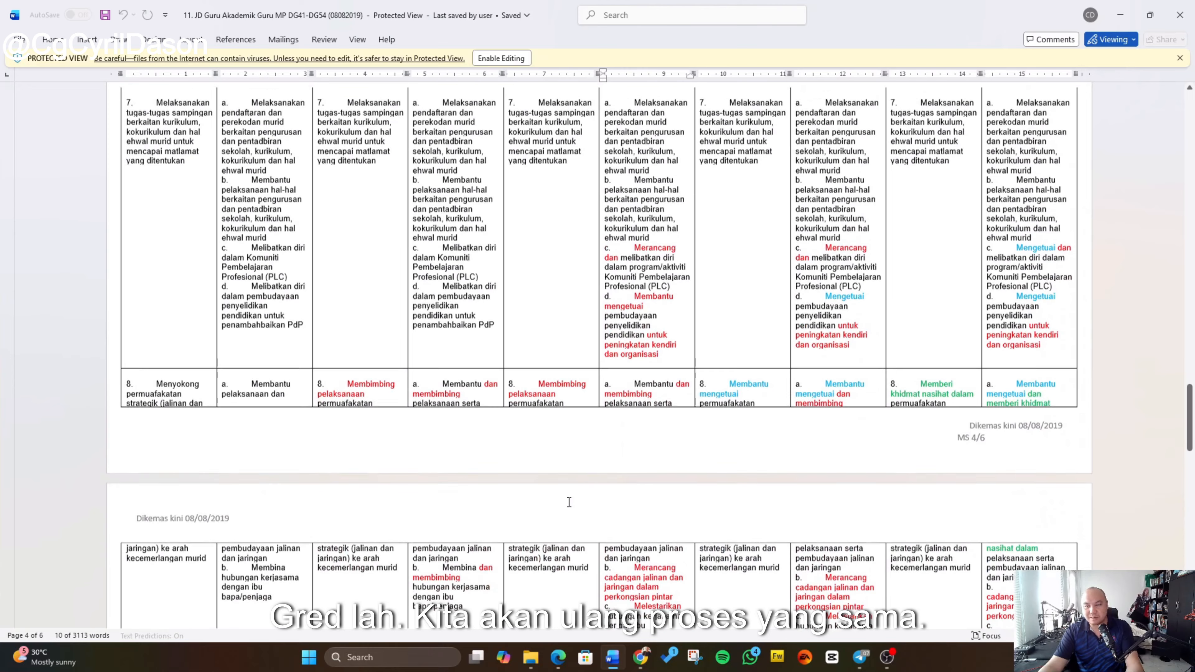
scroll(569, 502, up, 15)
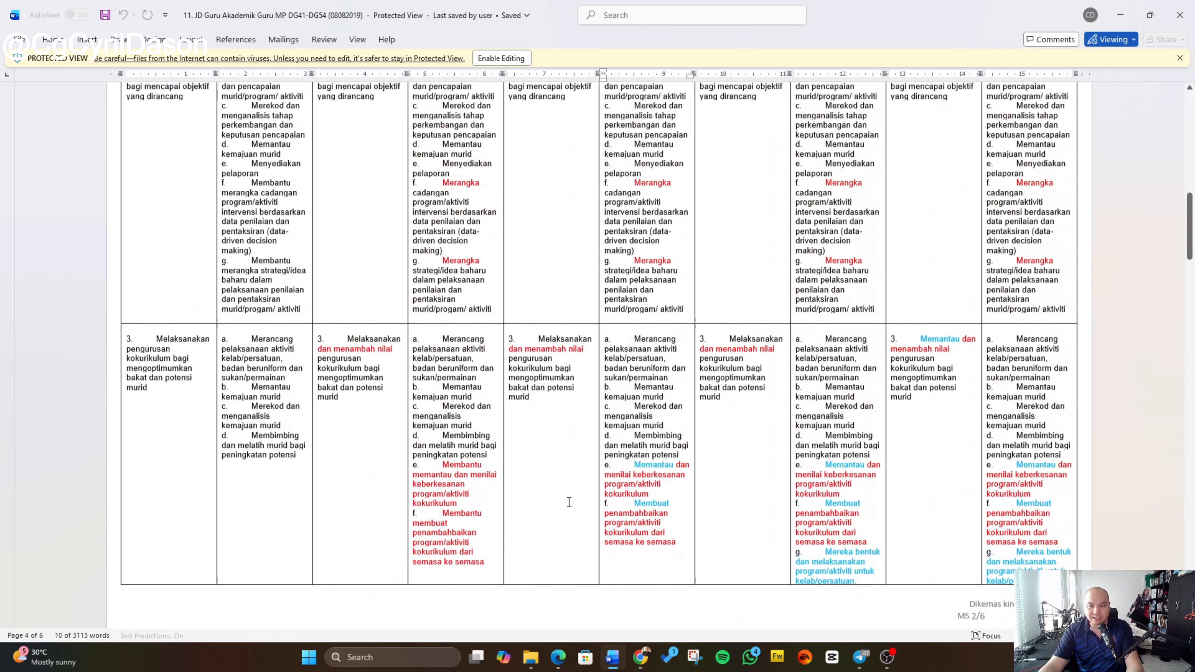
scroll(569, 502, up, 15)
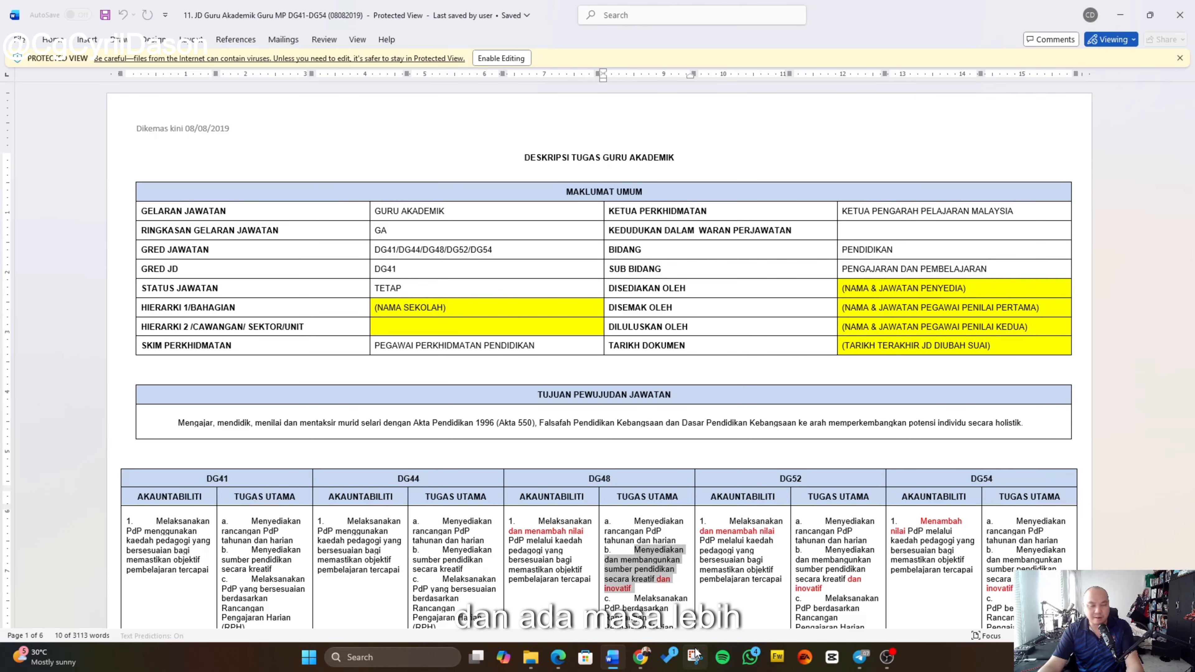
click(642, 583)
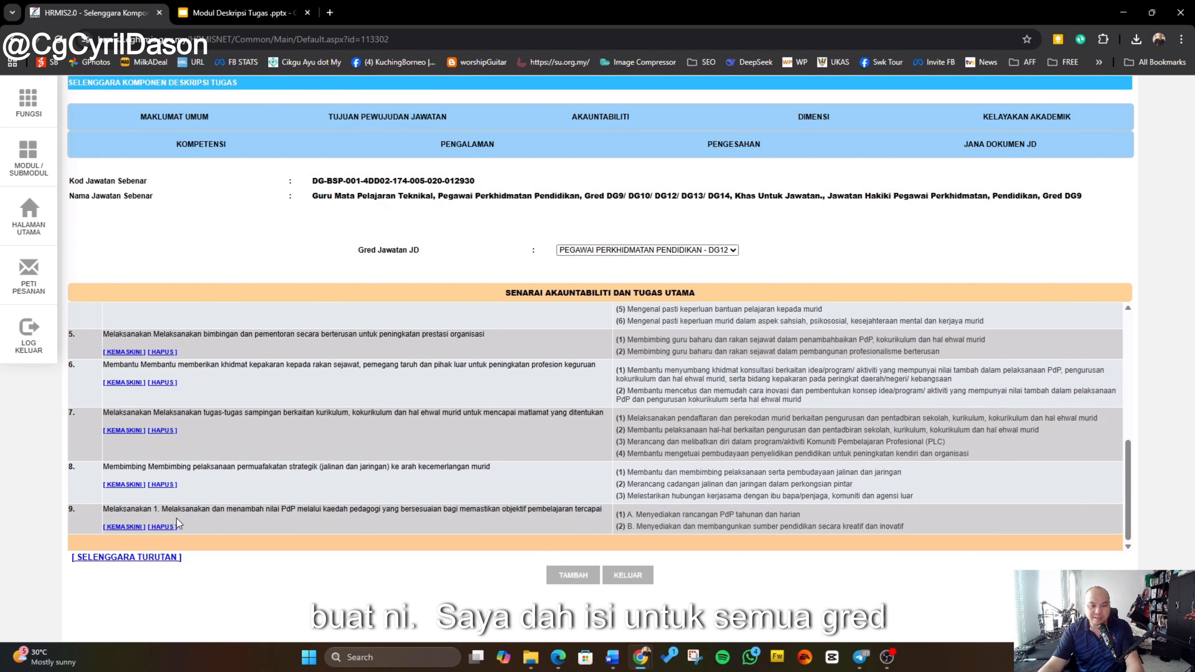
Step: Compare the accountability lists for grades DG13 and DG14, then return to DG12
click(703, 251)
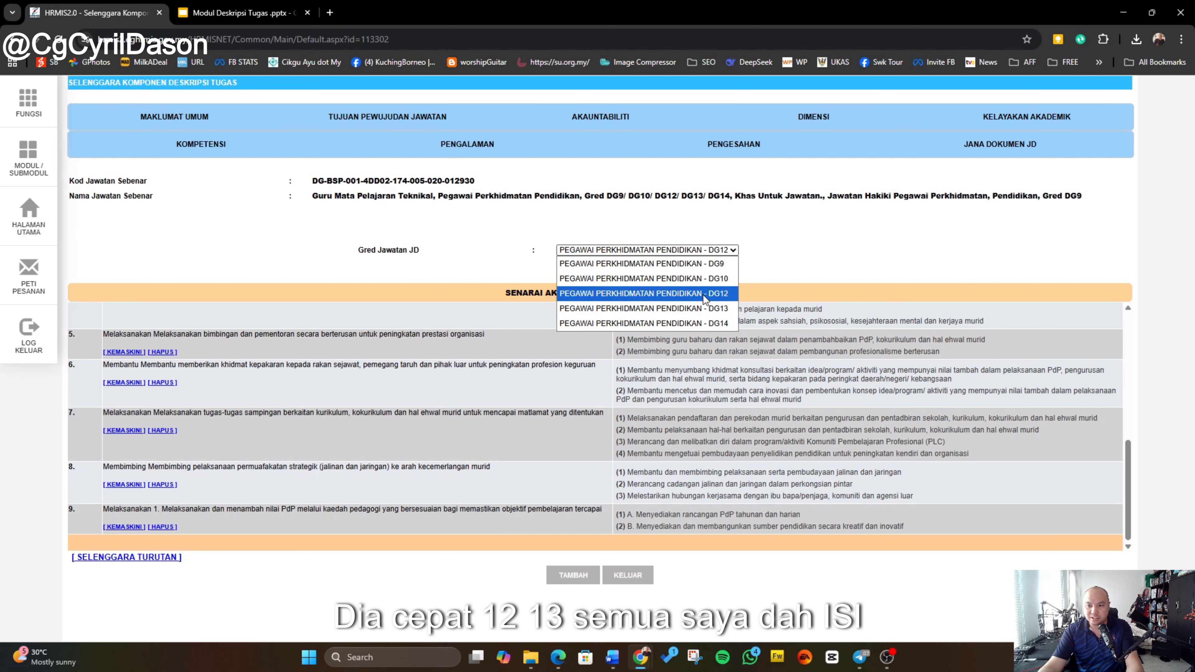
click(707, 309)
click(724, 250)
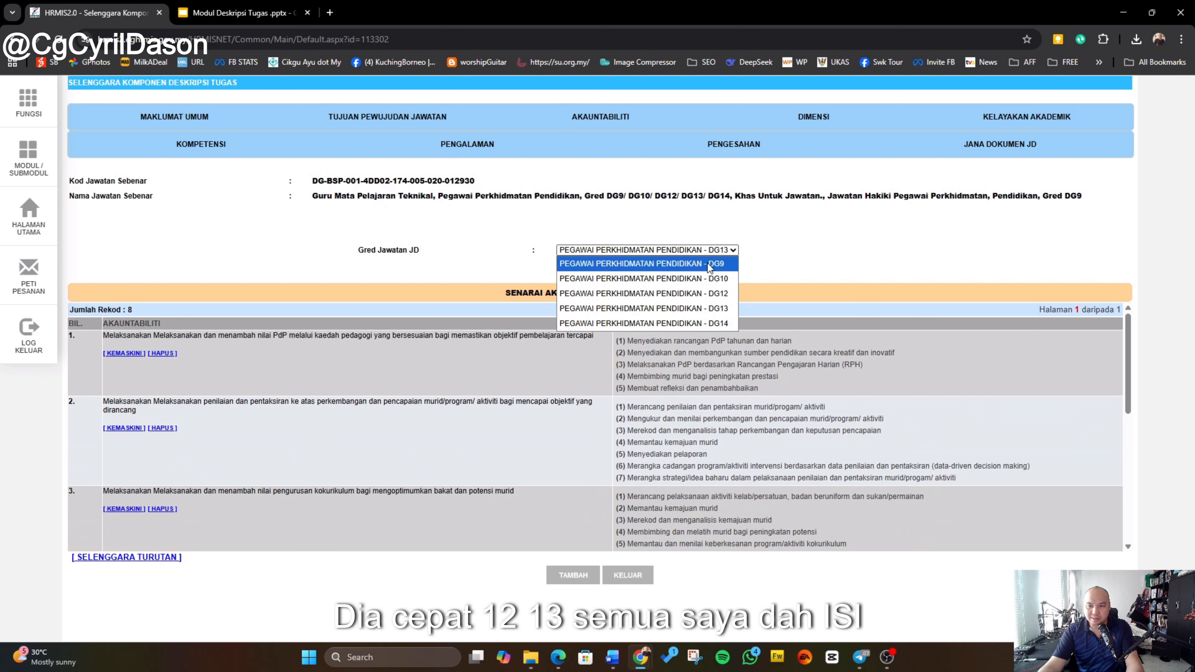
click(659, 320)
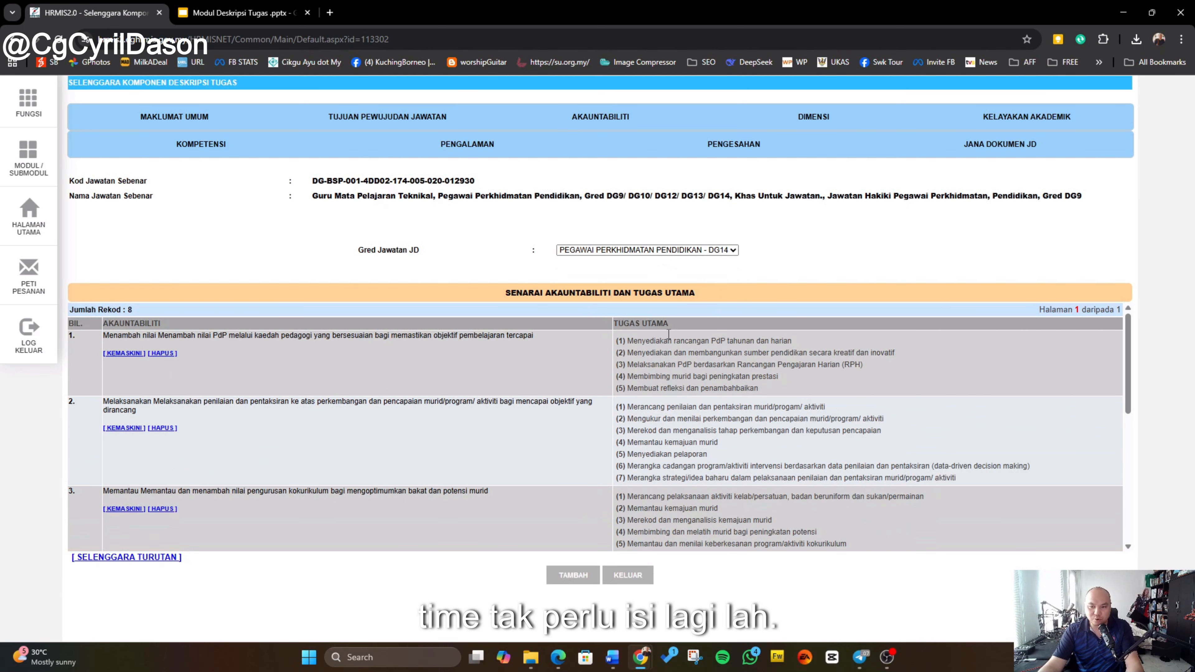
click(690, 253)
click(691, 295)
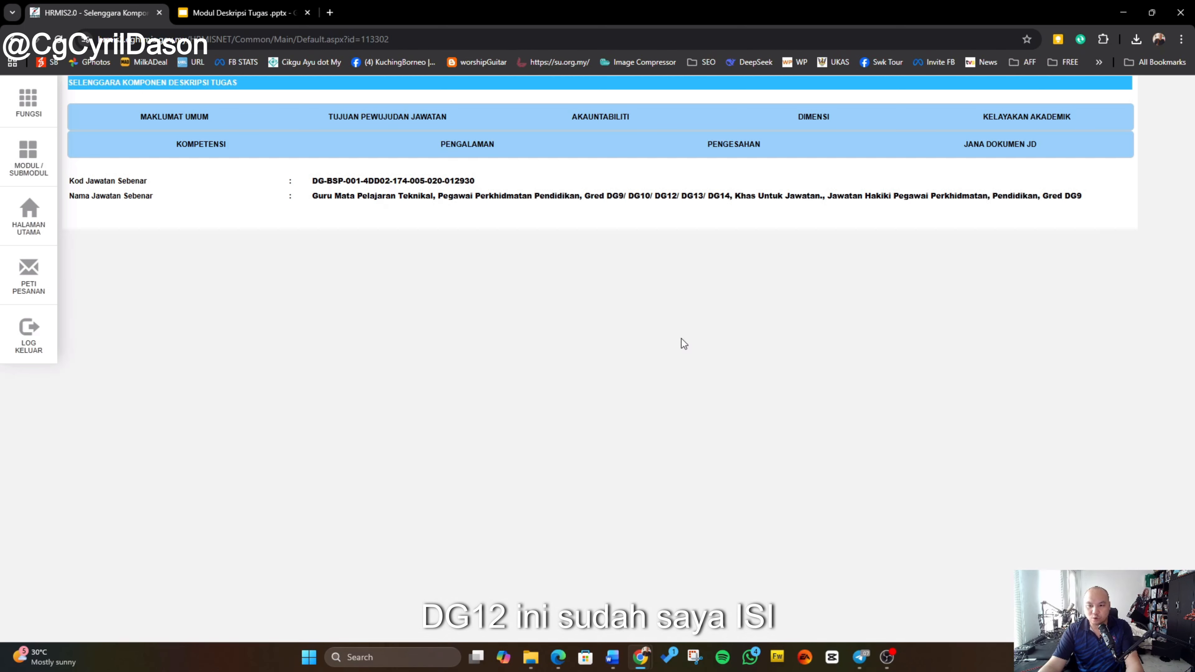
Step: Open the ninth accountability for editing and save it again, confirming the prompts
scroll(518, 453, down, 5)
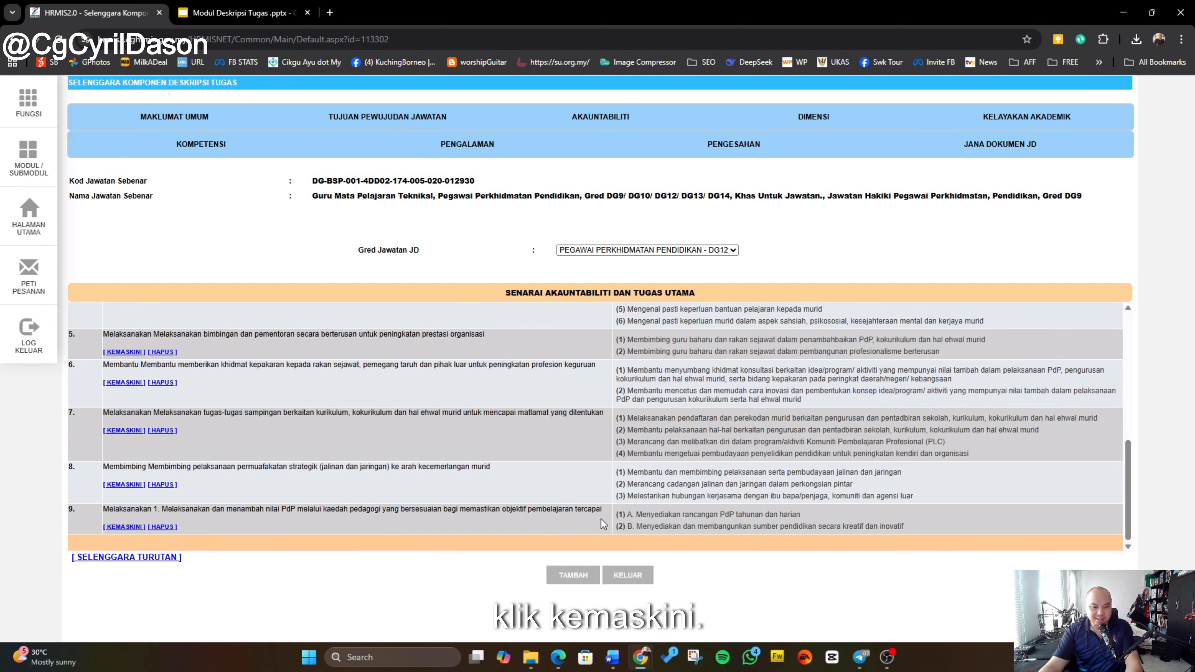
click(133, 527)
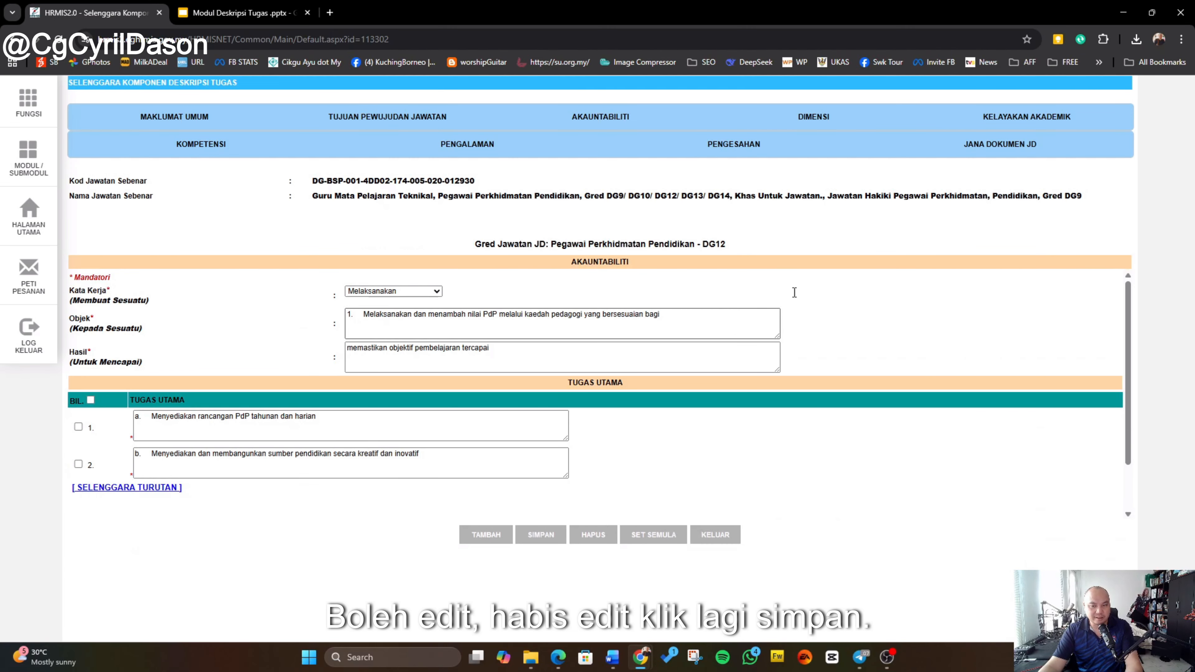
click(548, 536)
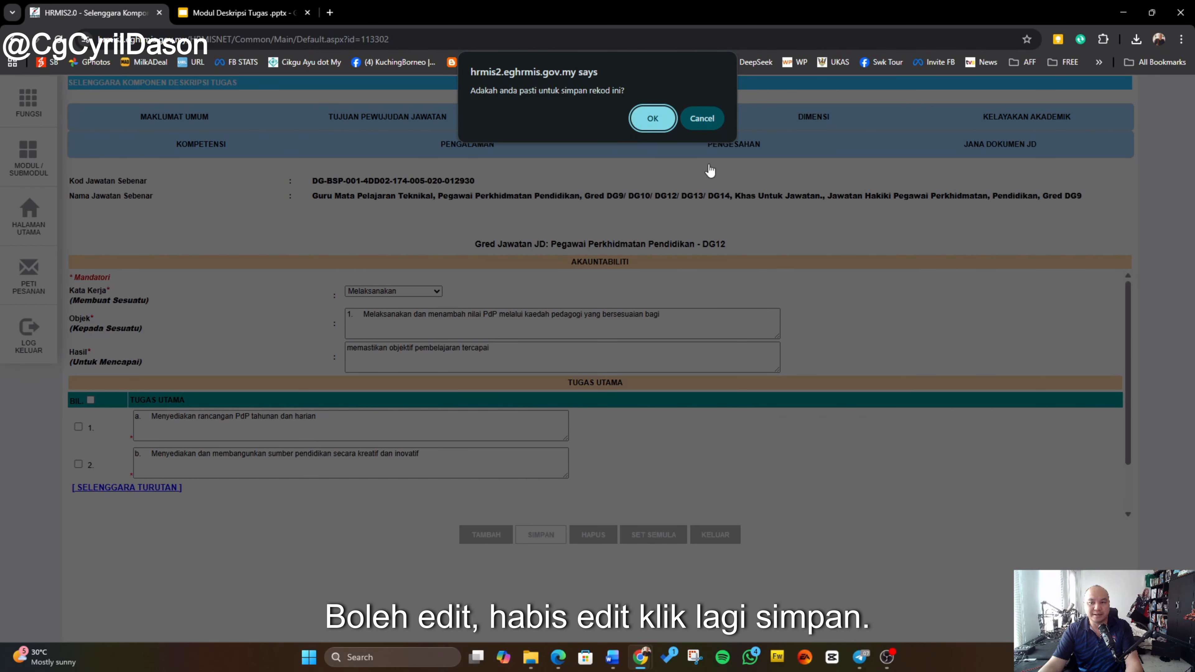
click(651, 114)
click(713, 123)
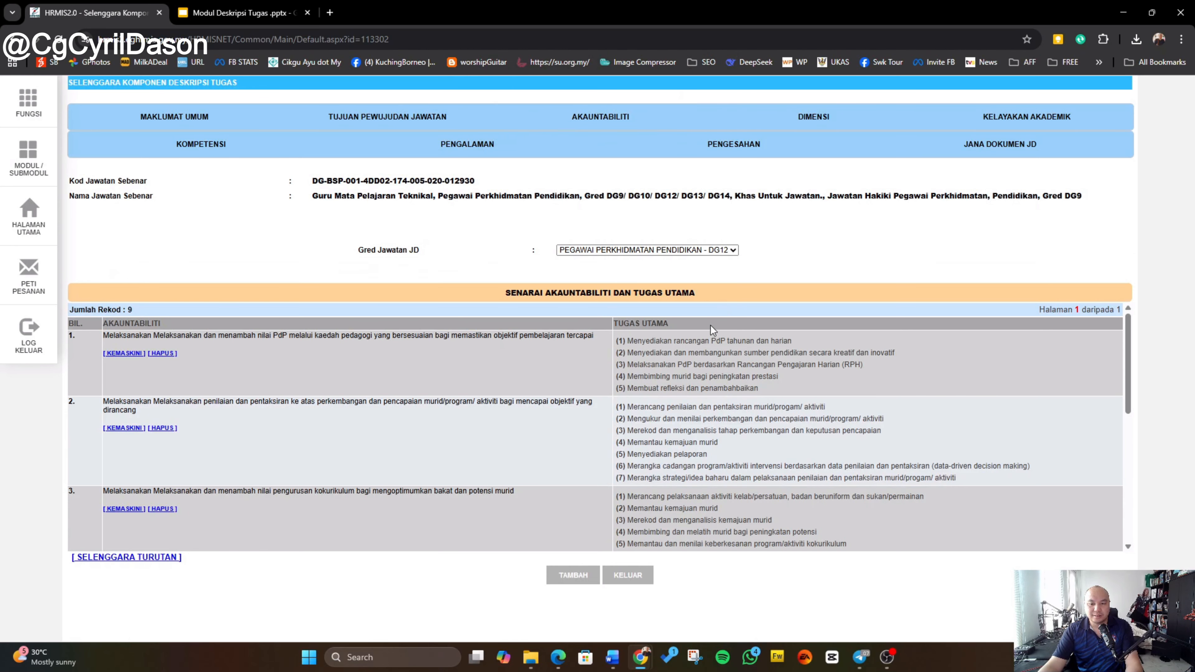
Step: Delete the ninth accountability from the DG12 list, confirming the deletion
scroll(451, 433, down, 5)
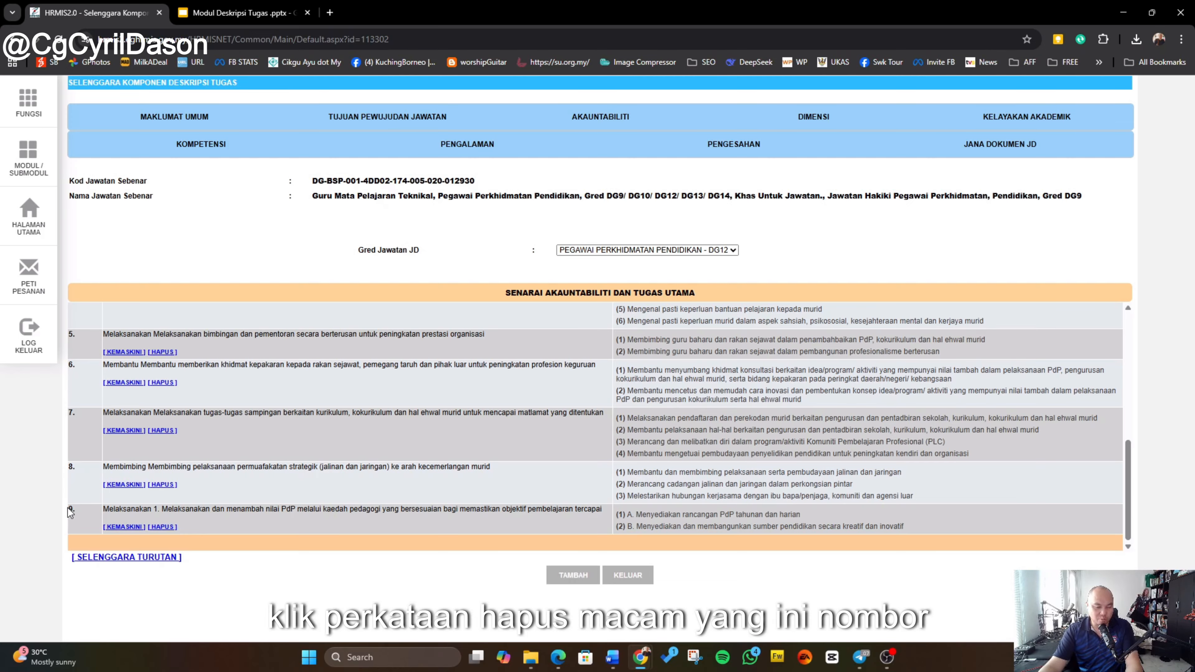
click(164, 528)
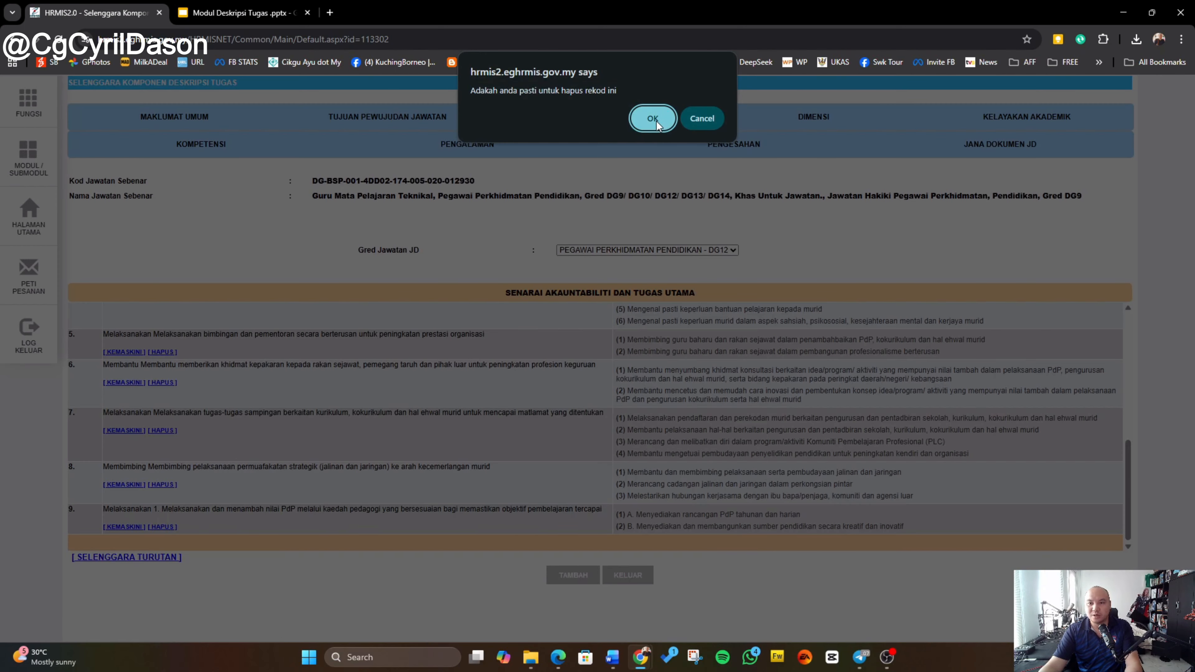
click(652, 118)
click(705, 125)
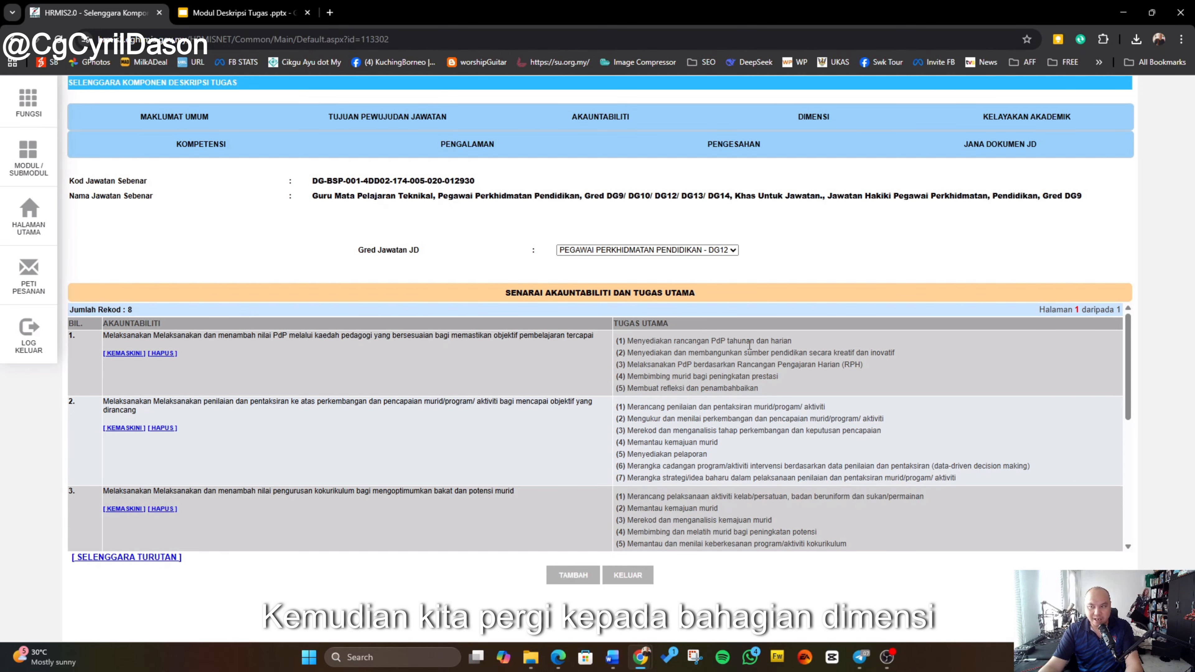
Step: Open the Dimensi section and compare its entries for grades DG10 and DG9 before returning to DG12
click(822, 127)
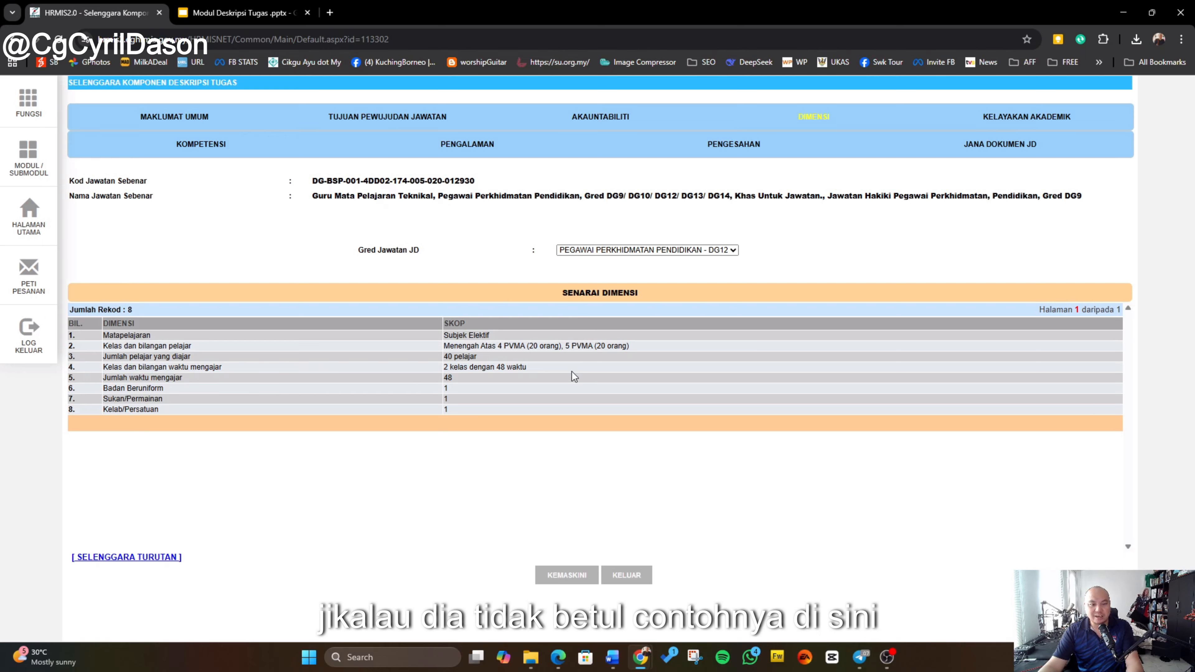
click(626, 251)
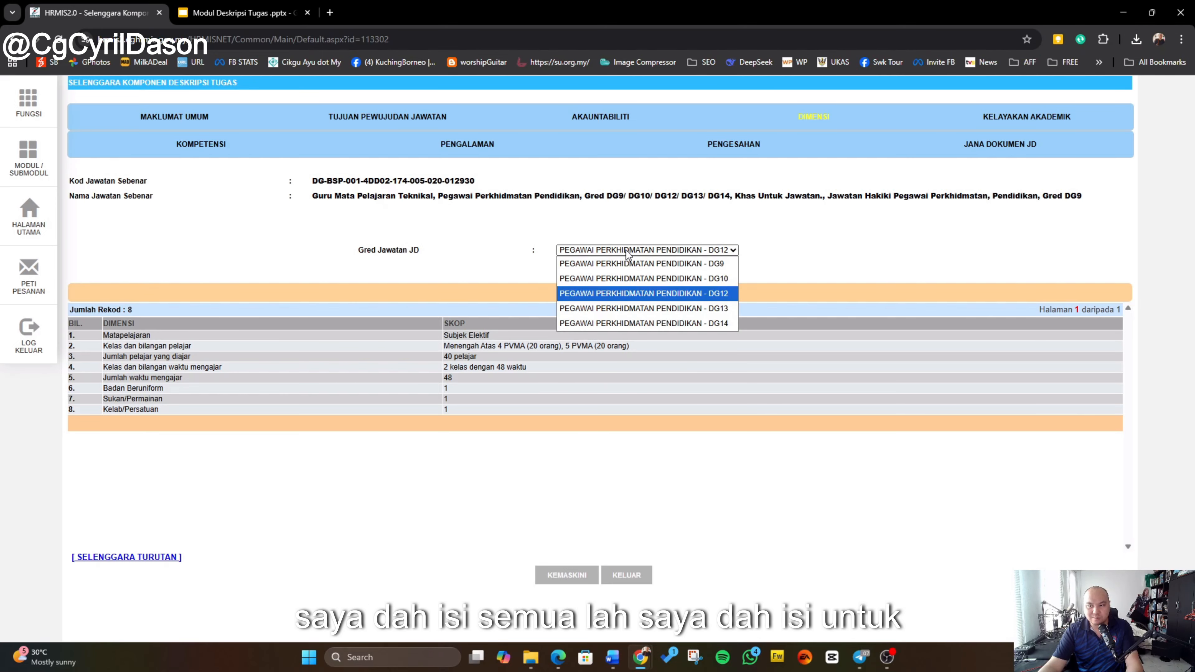
click(639, 279)
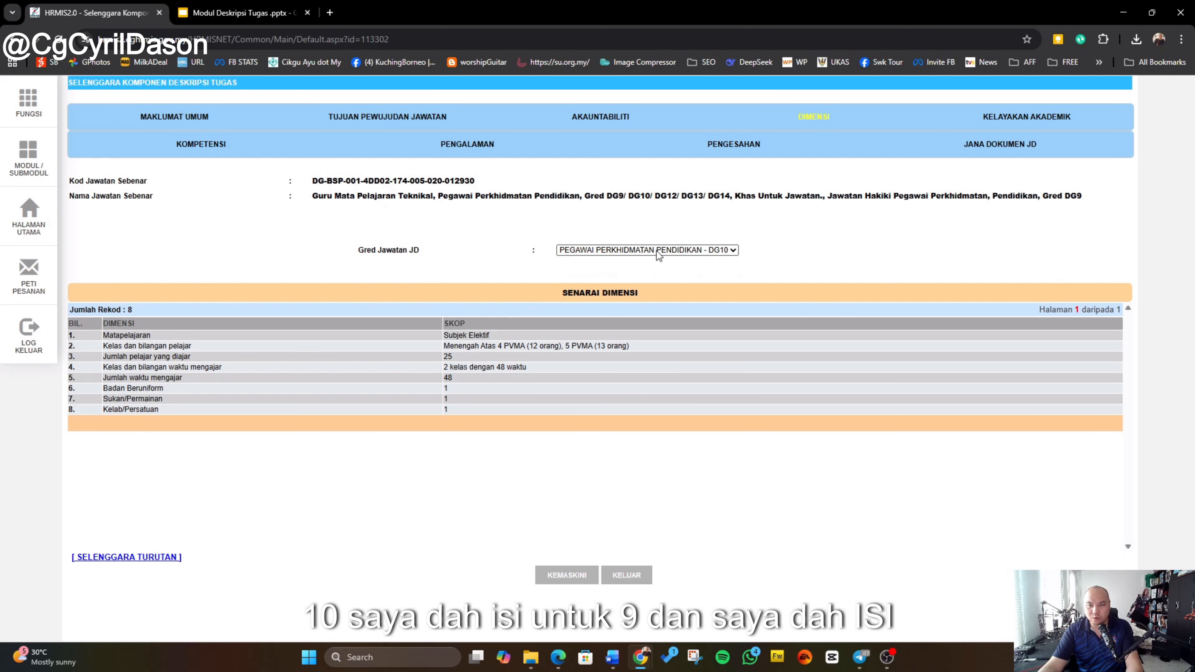
click(656, 251)
click(654, 265)
click(660, 250)
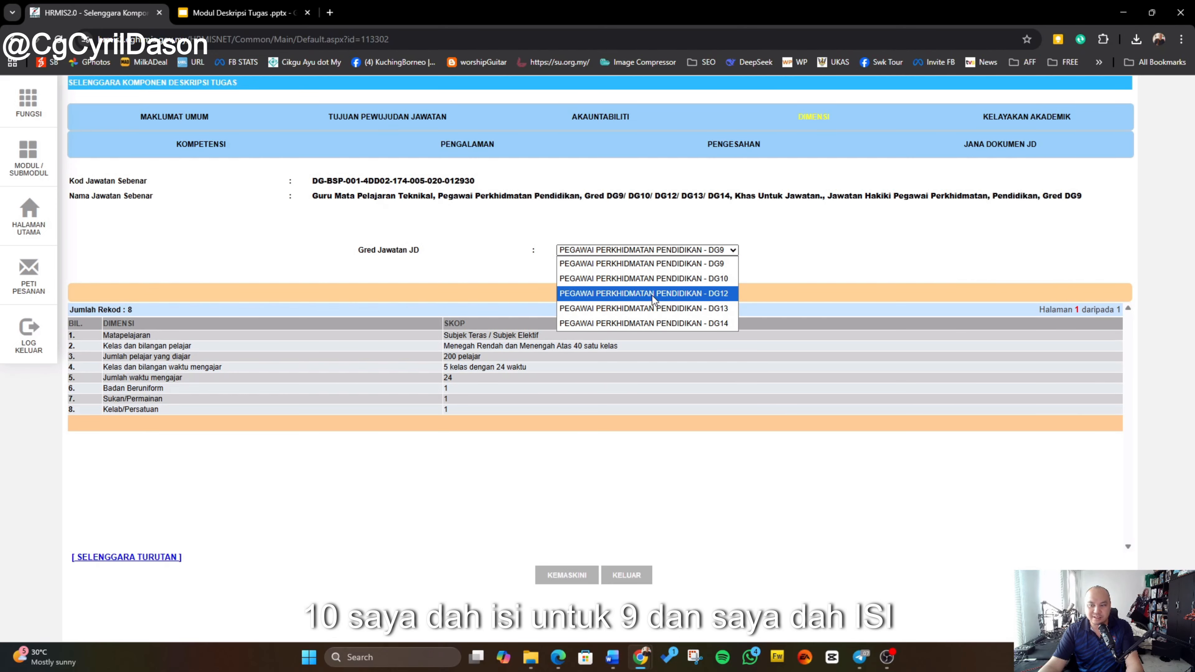
click(651, 295)
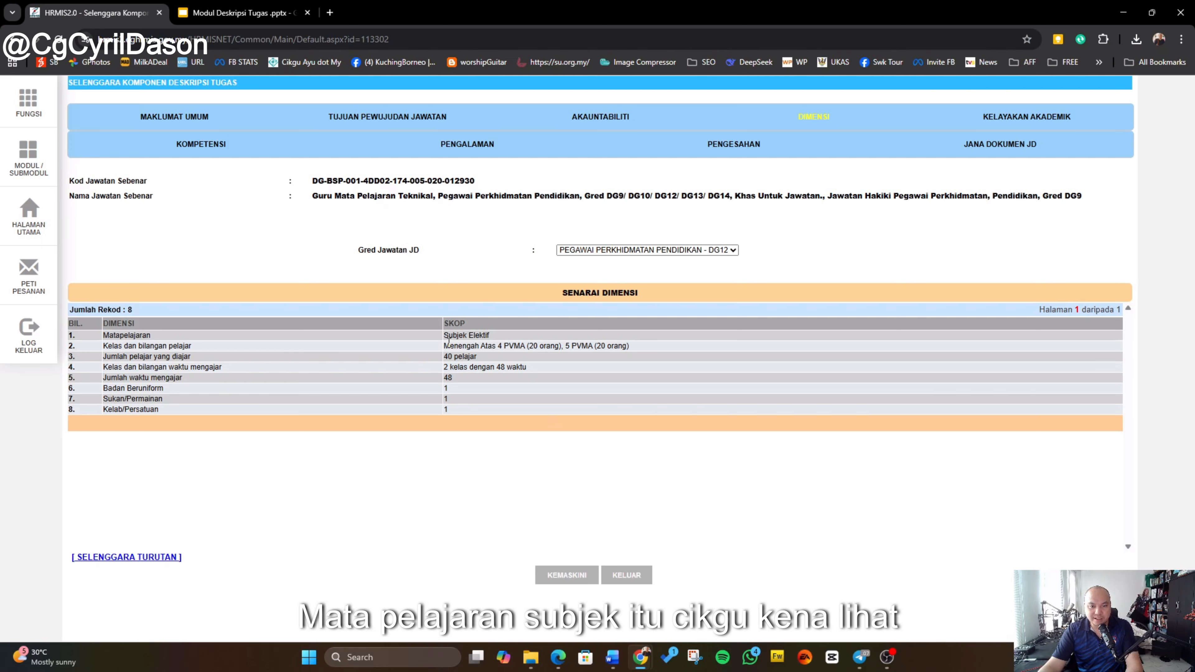
Step: Examine the Skop values of the DG12 dimensions one by one
drag(445, 335, 515, 337)
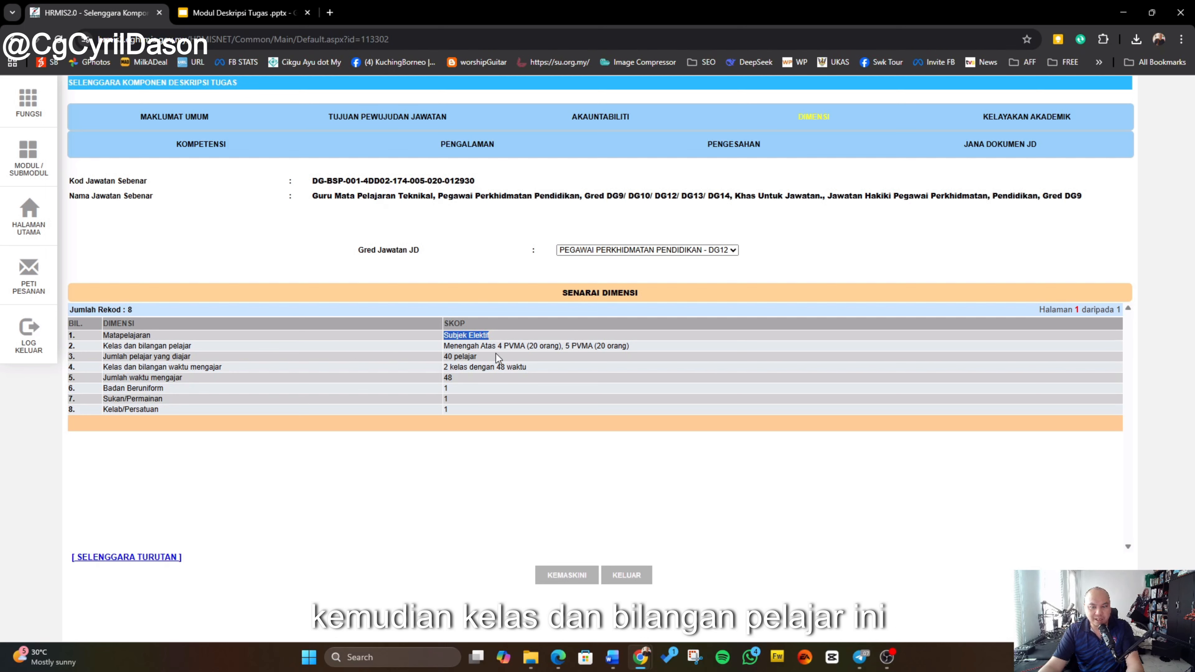
drag(450, 346, 494, 345)
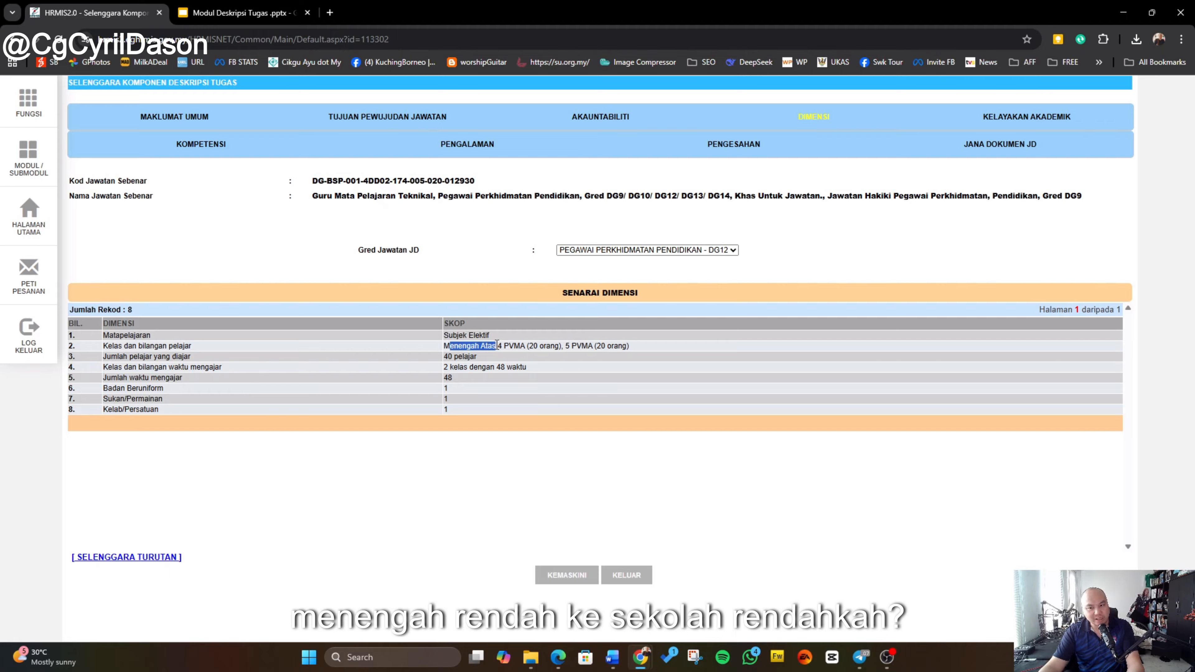
drag(502, 346, 549, 346)
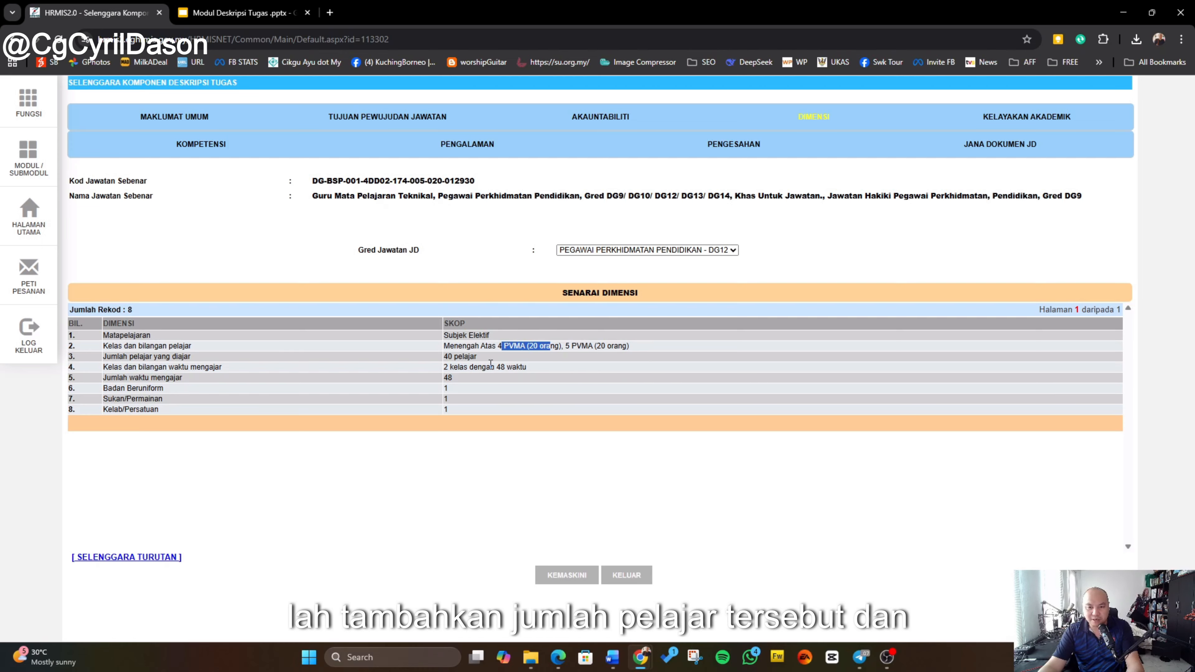
drag(443, 359, 493, 359)
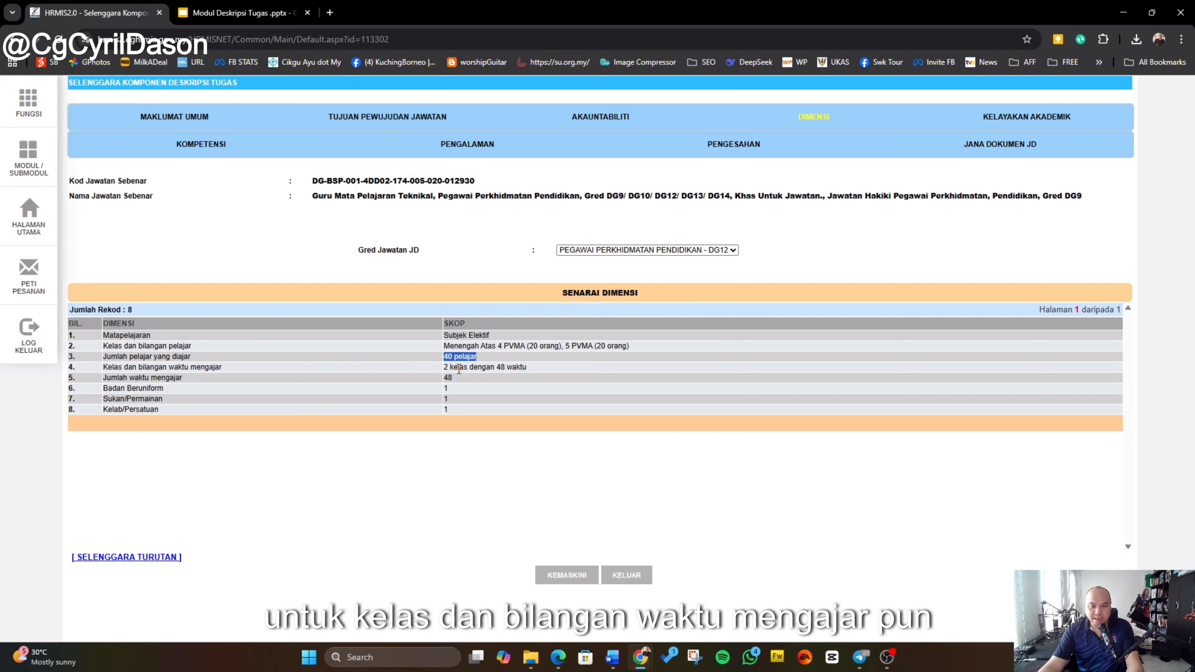
drag(446, 369, 546, 373)
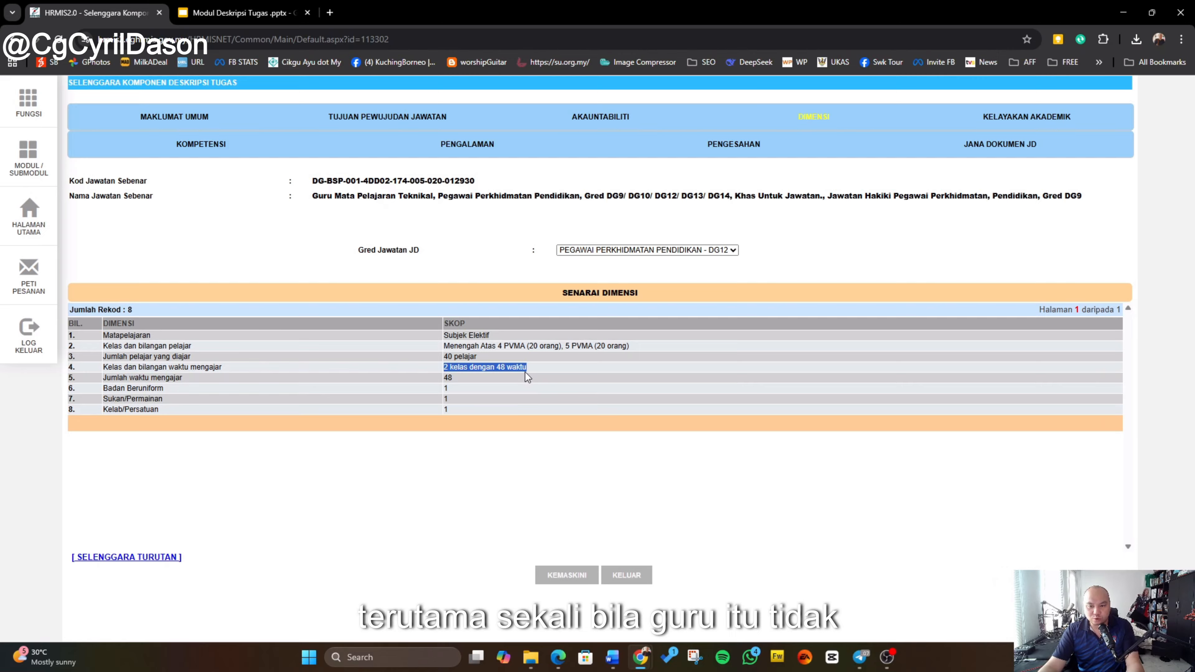
click(194, 382)
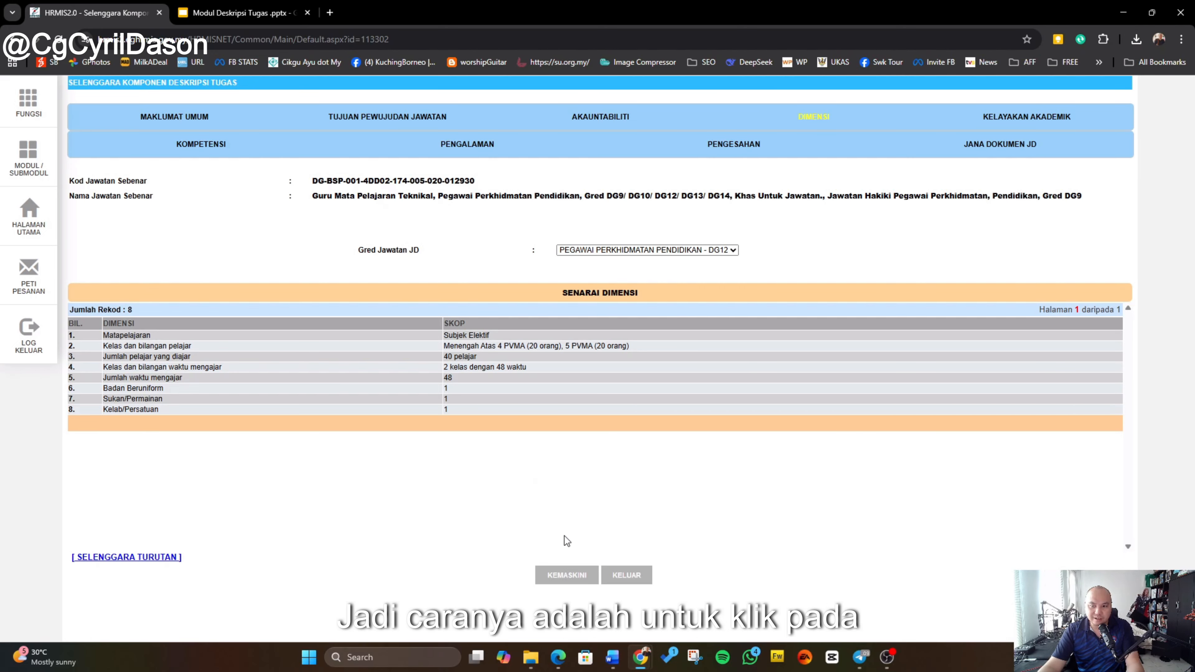
Step: Edit the DG12 dimensions, setting the Badan Beruniform scope to Pengakap and the Sukan/Permainan scope to Taekwando
click(580, 582)
scroll(577, 419, down, 4)
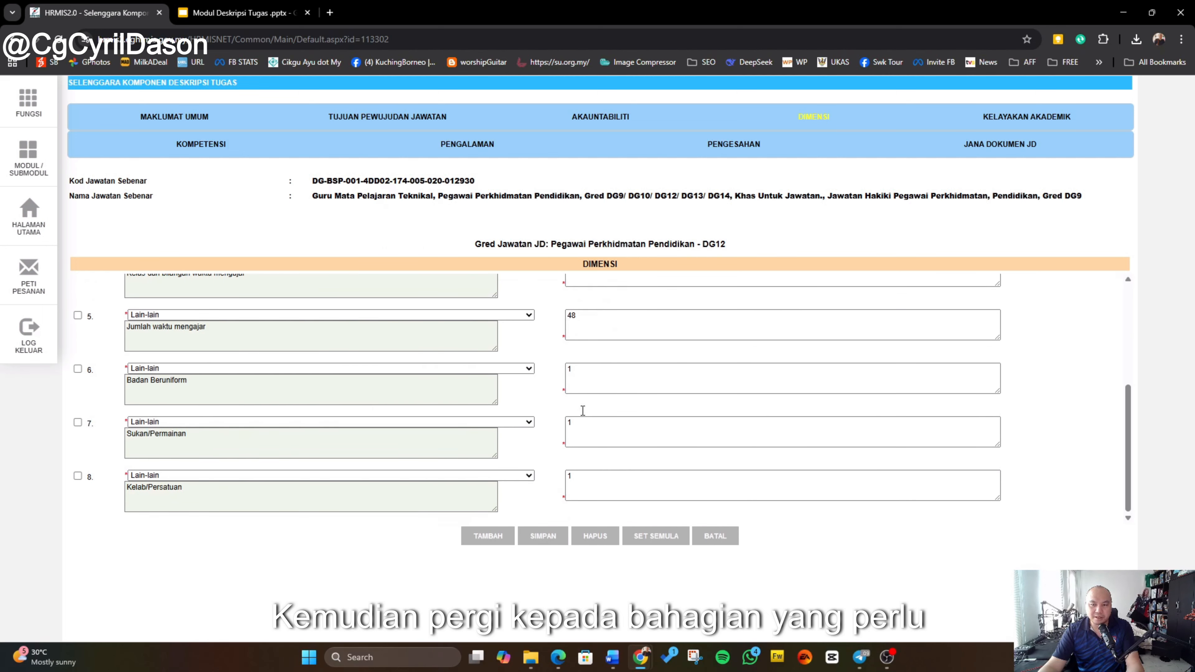
drag(587, 380, 566, 382)
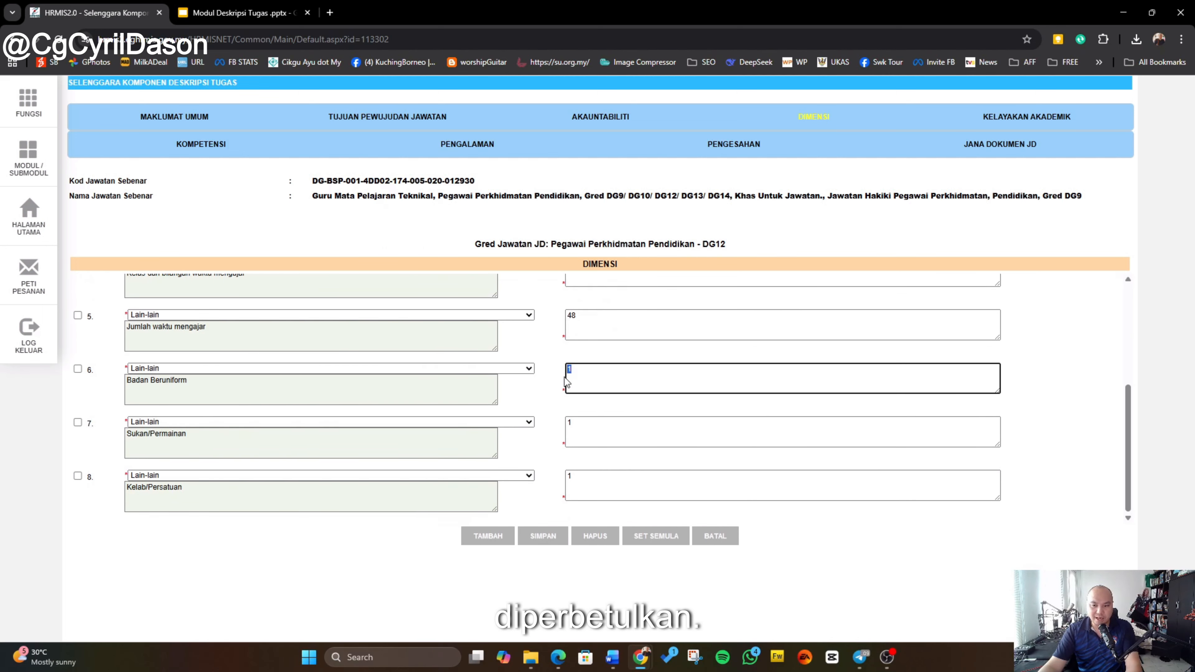
text(Pengakap)
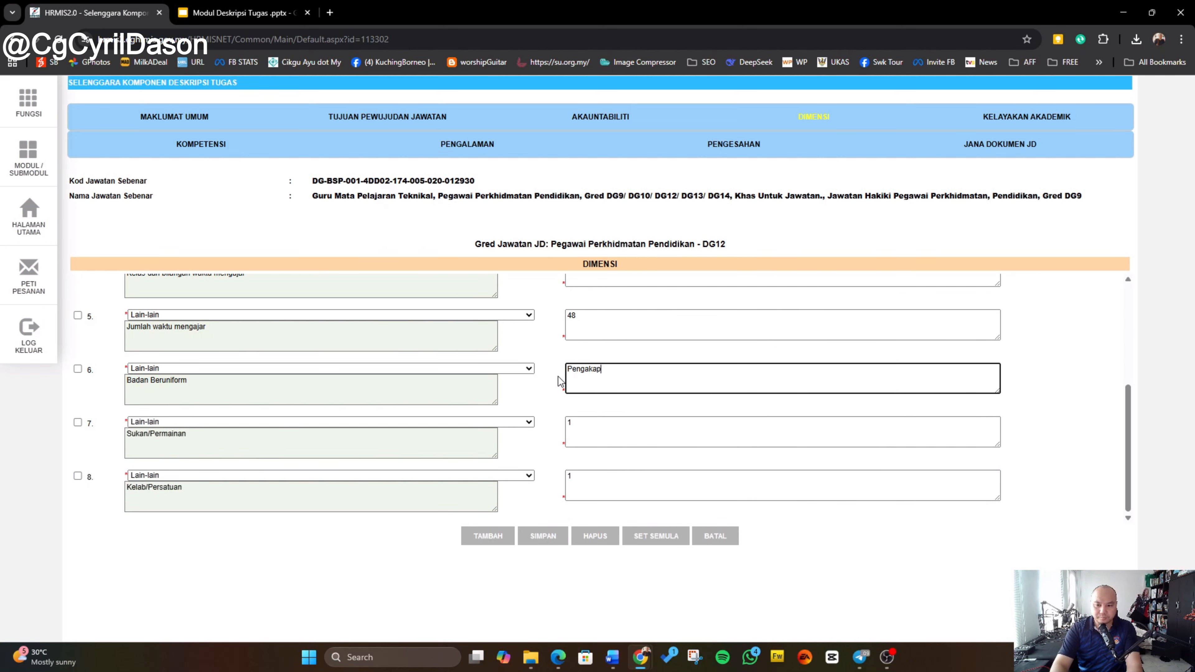
drag(633, 421, 534, 437)
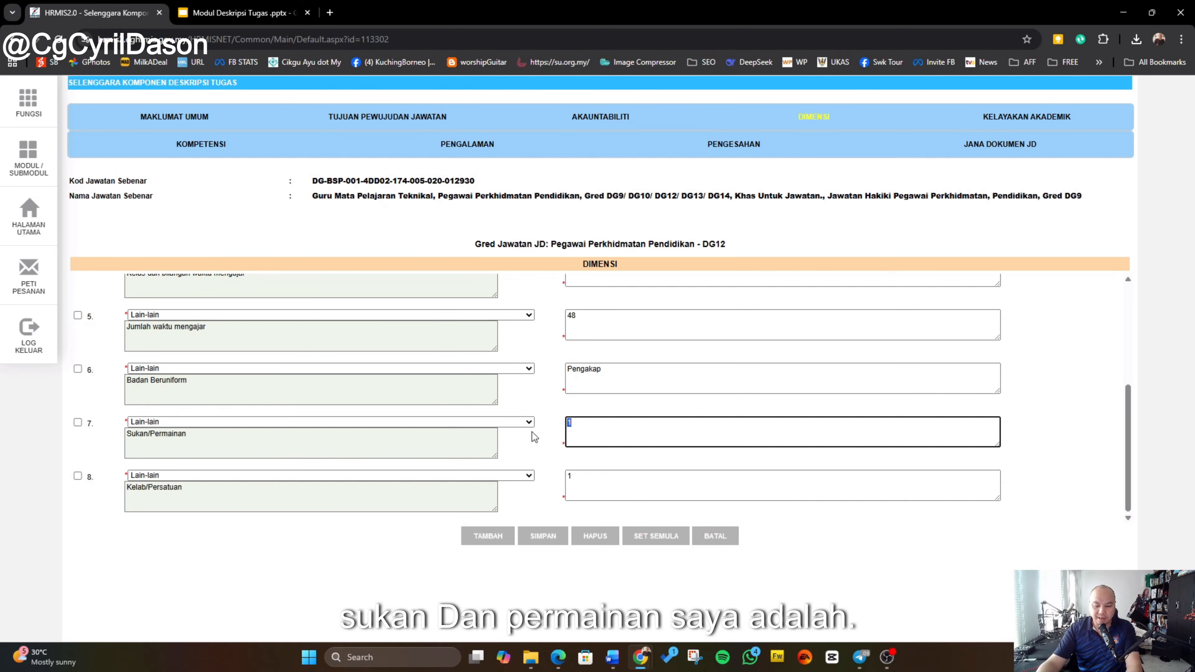
text(Tae)
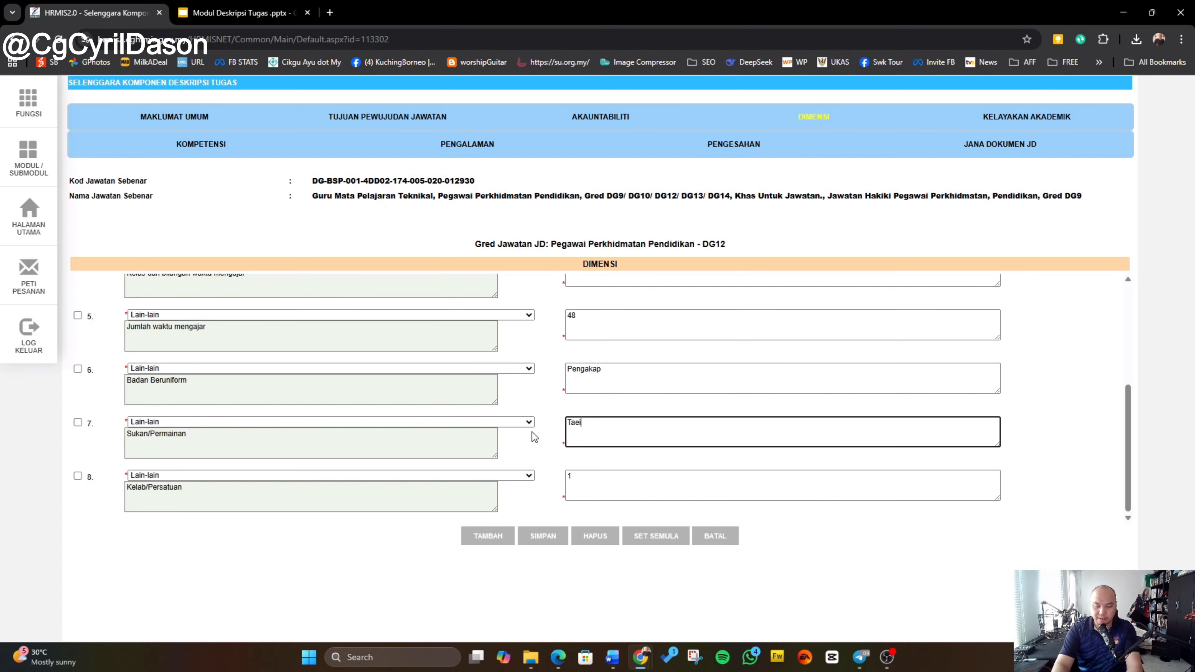
text(kwando)
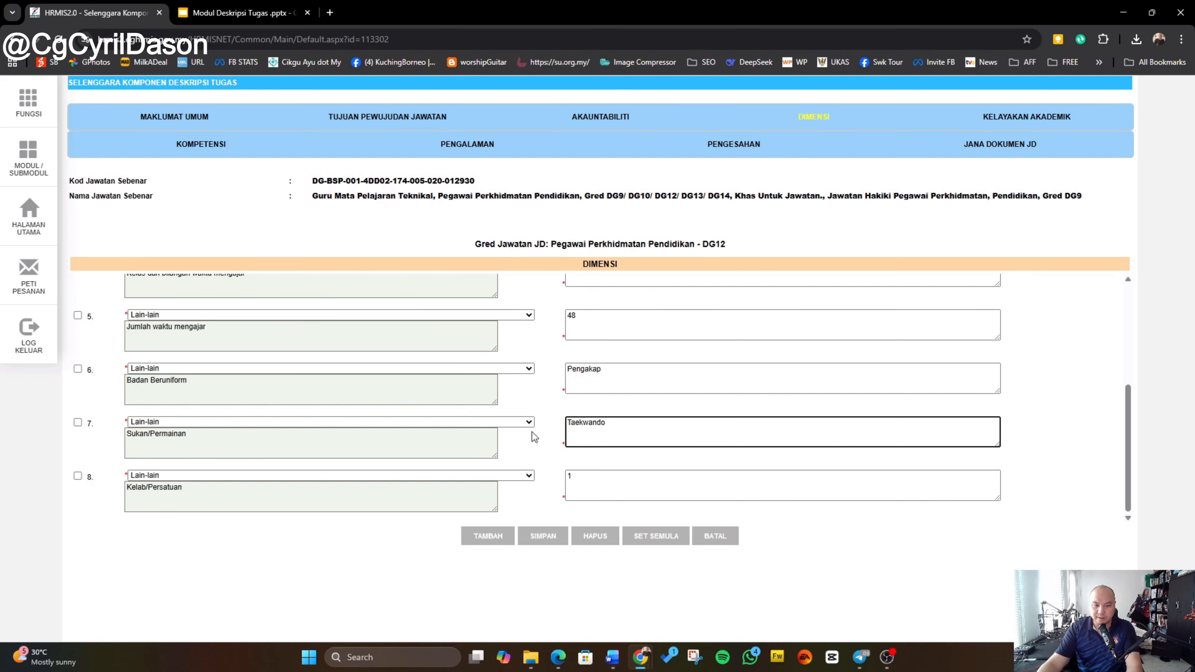
Step: Set the Kelab/Persatuan scope to Moral and save the dimensions, confirming the prompts
click(586, 476)
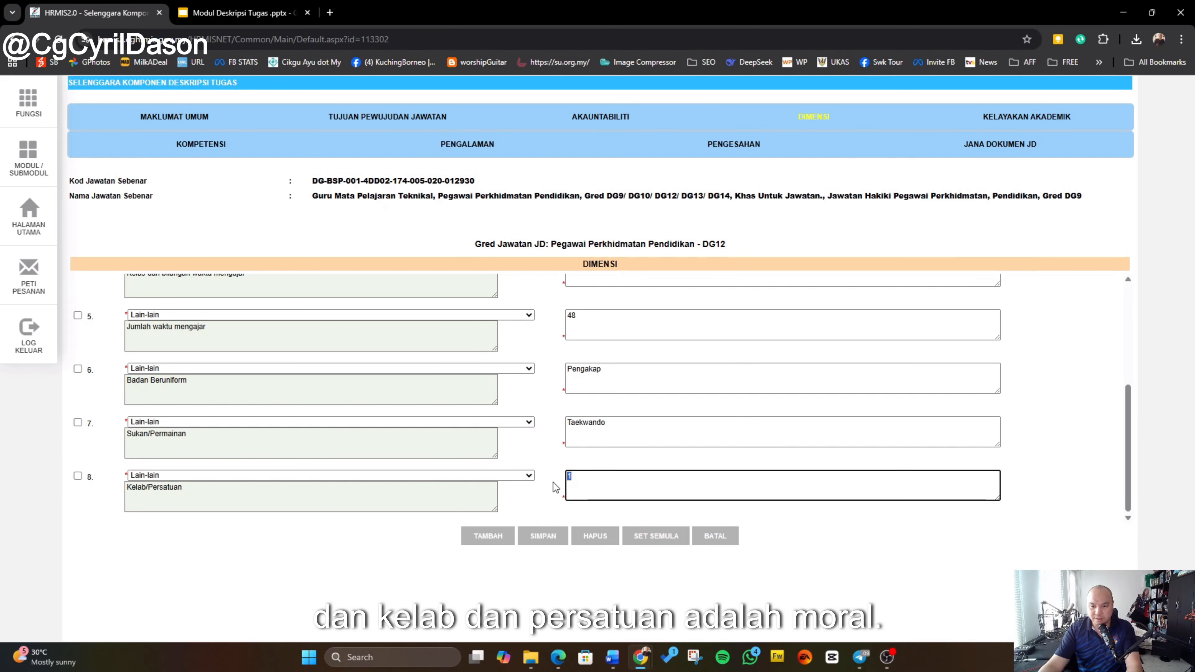
text(Moral)
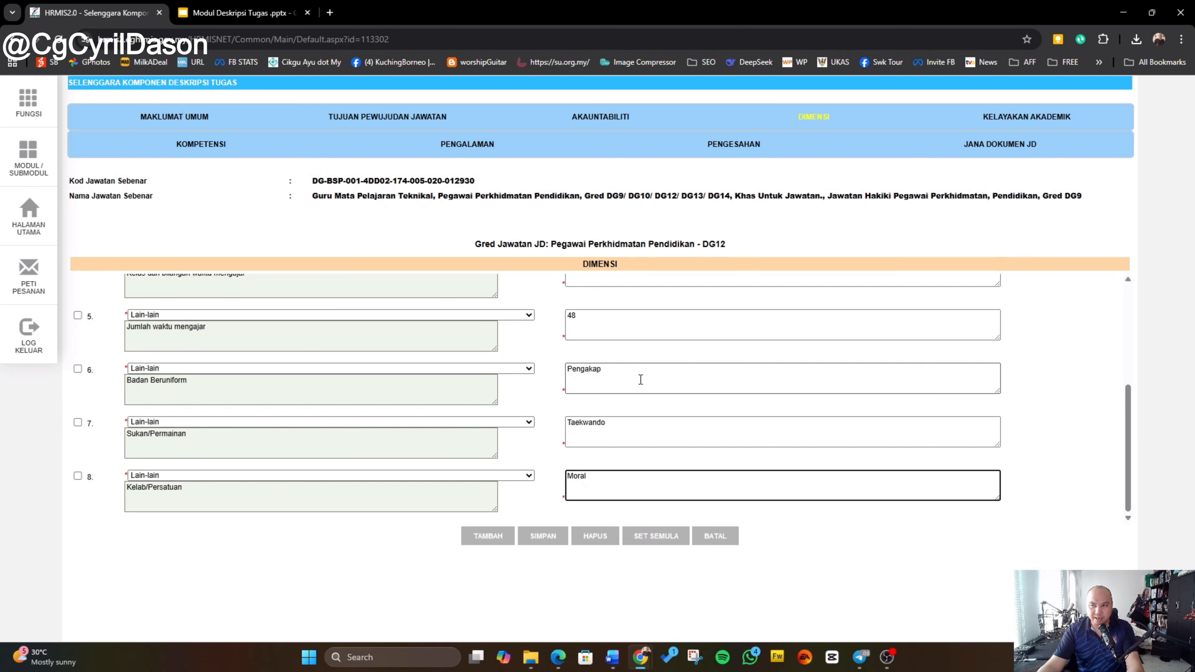
click(549, 550)
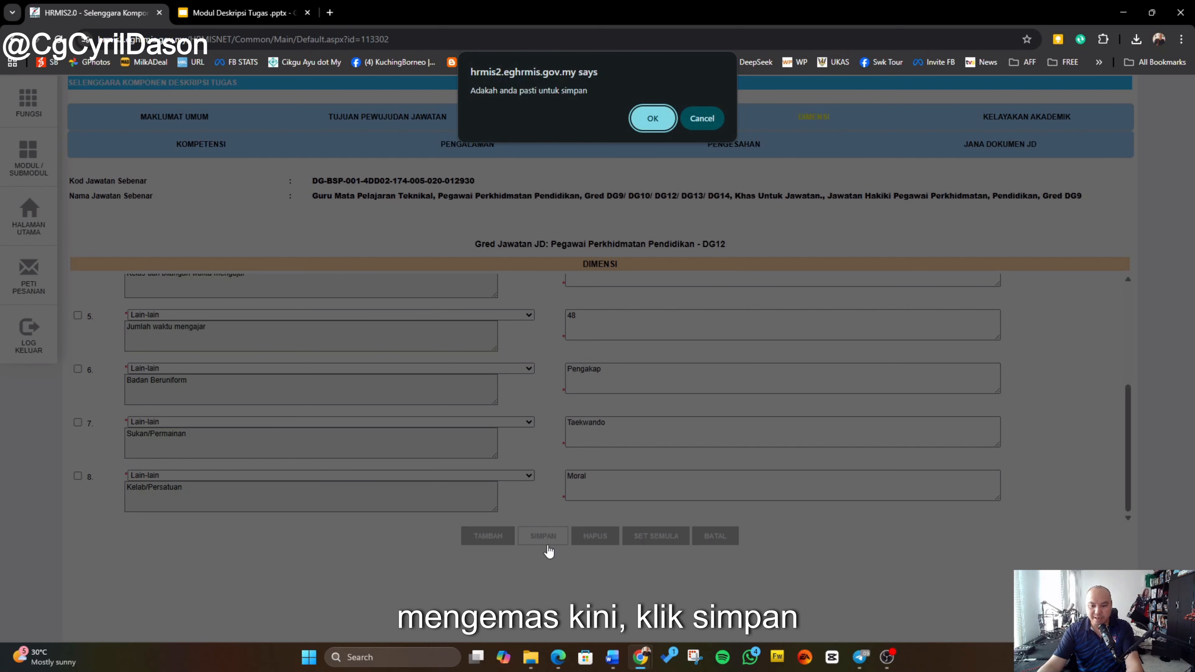
click(653, 122)
click(704, 118)
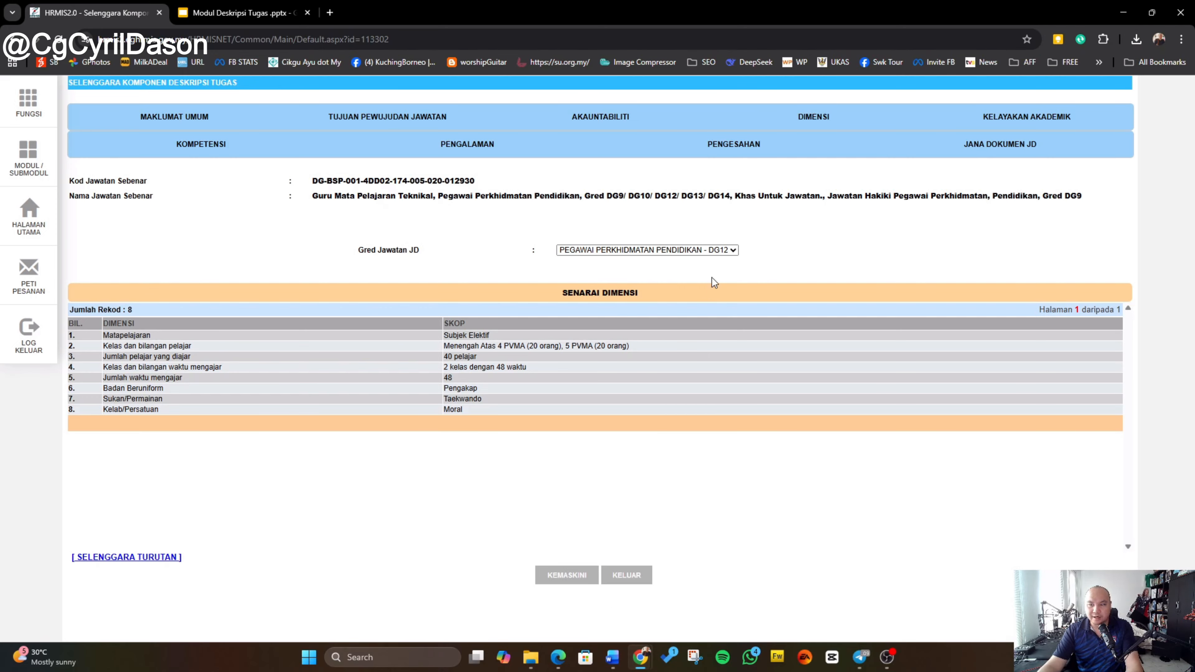
Step: Switch the job grade to DG14 to view its dimensions, then switch back to DG12
click(727, 250)
click(687, 323)
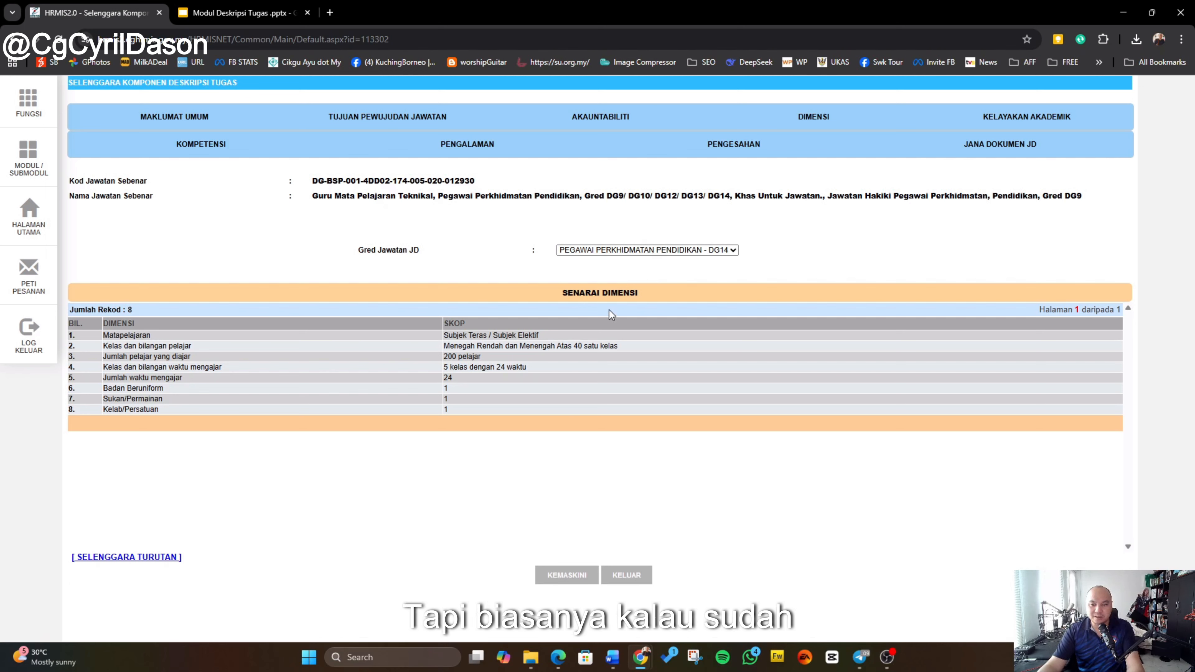
click(636, 254)
click(653, 299)
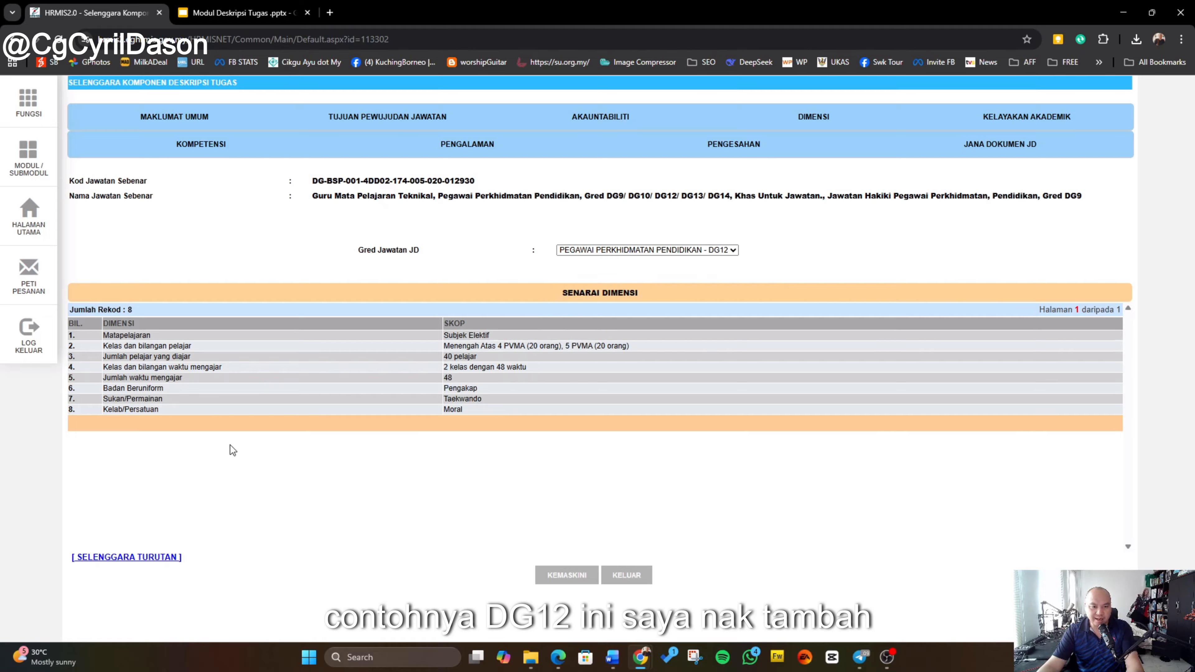
Step: Edit the dimensions again and add a ninth dimension row of type Lain-lain
click(563, 581)
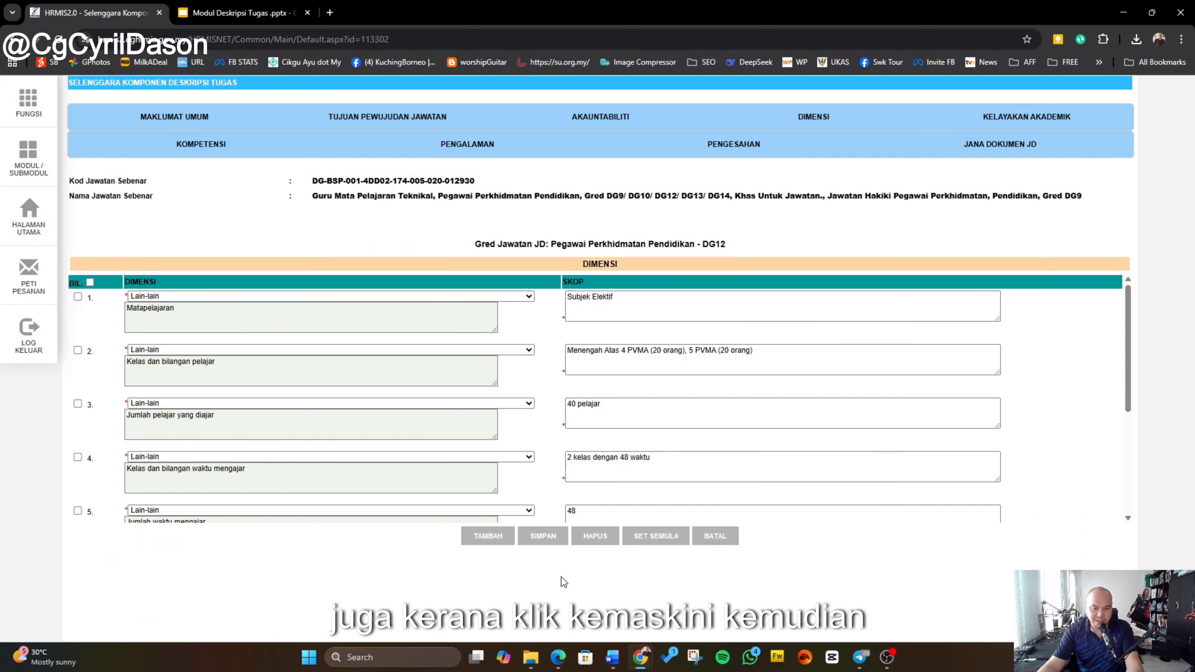
click(500, 538)
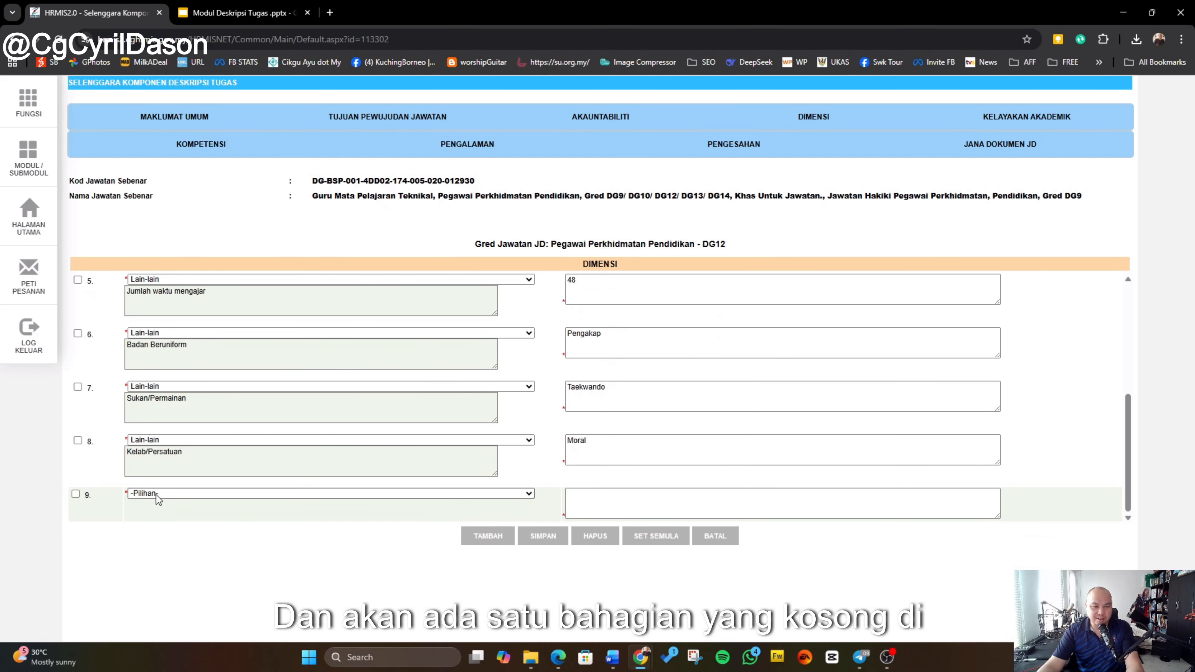
click(181, 493)
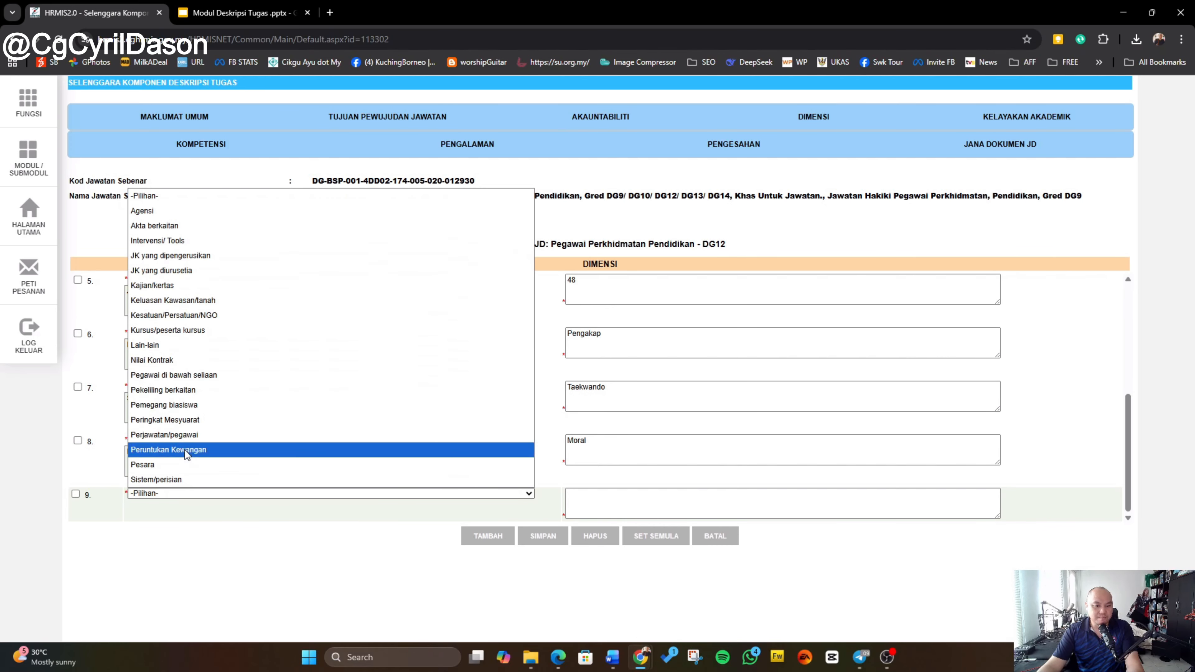
click(186, 346)
click(175, 514)
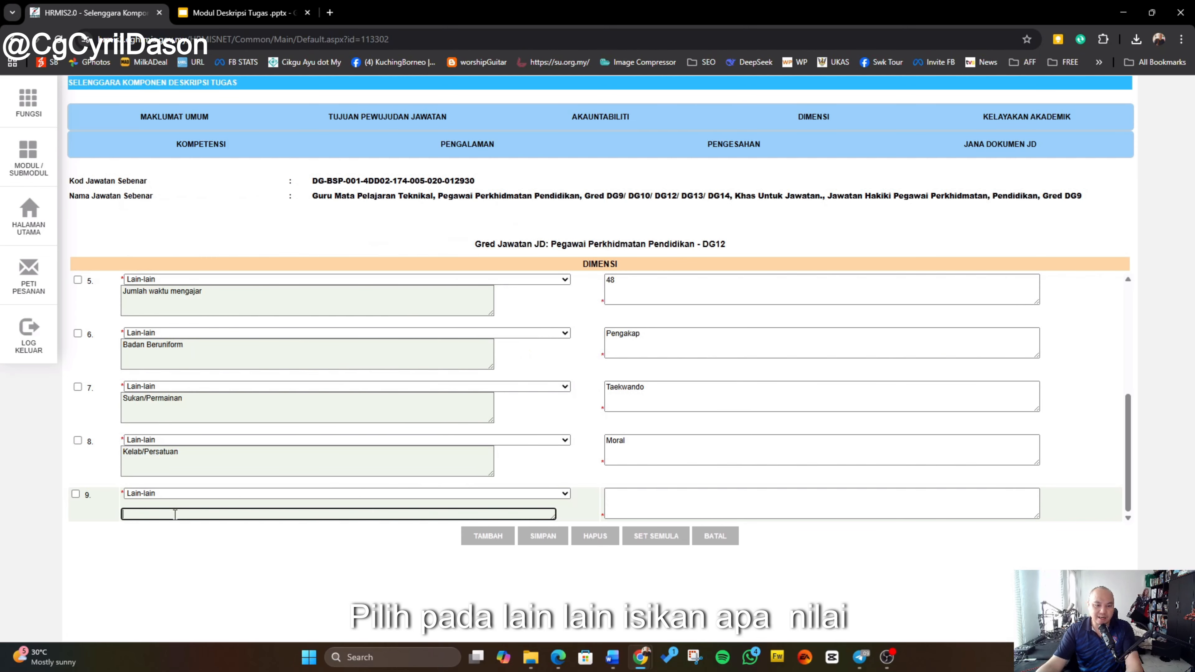
click(642, 499)
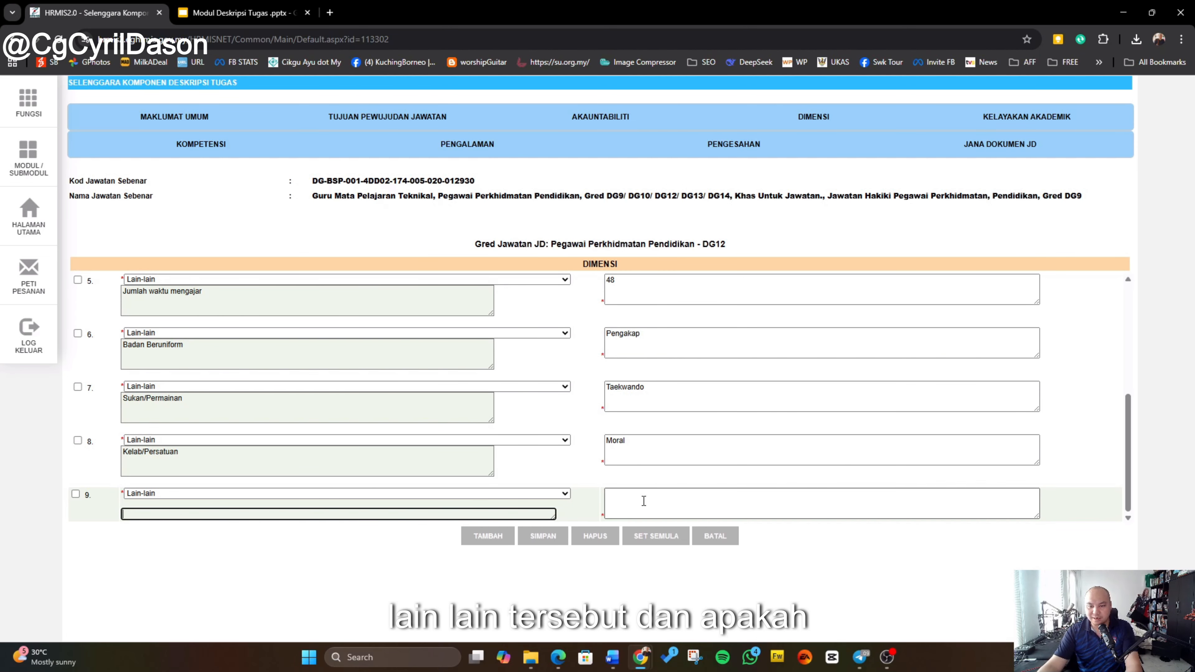
Step: Try to delete the unsaved ninth dimension row, acknowledging the message
scroll(751, 462, up, 1)
scroll(752, 462, up, 5)
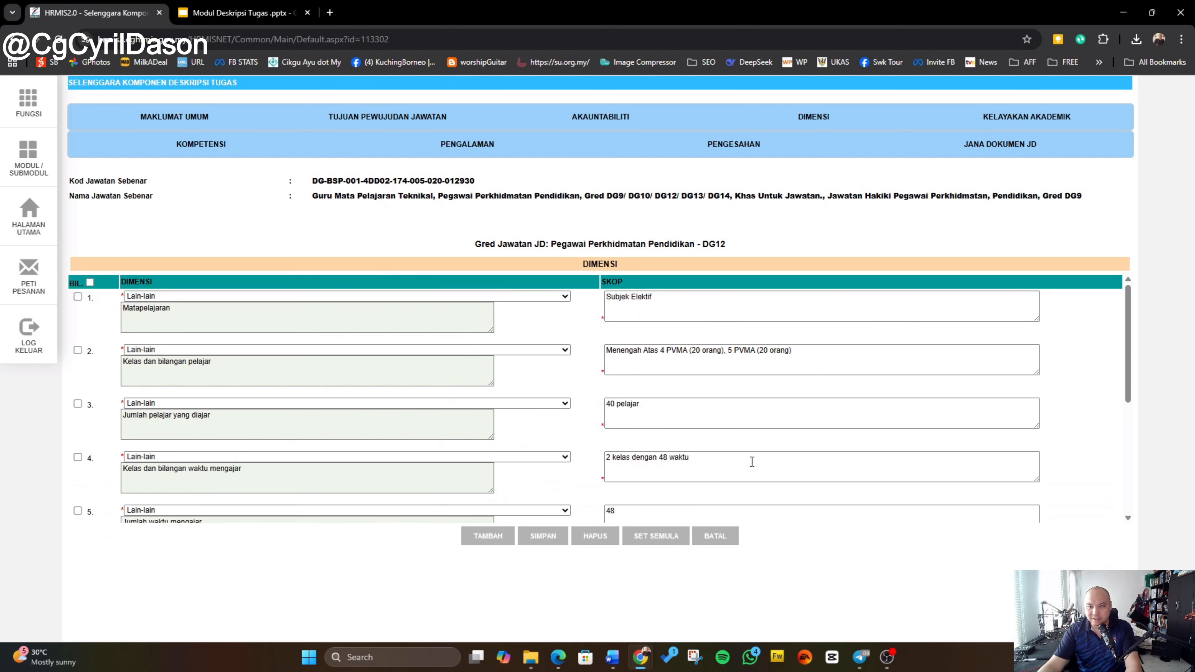
scroll(706, 501, down, 6)
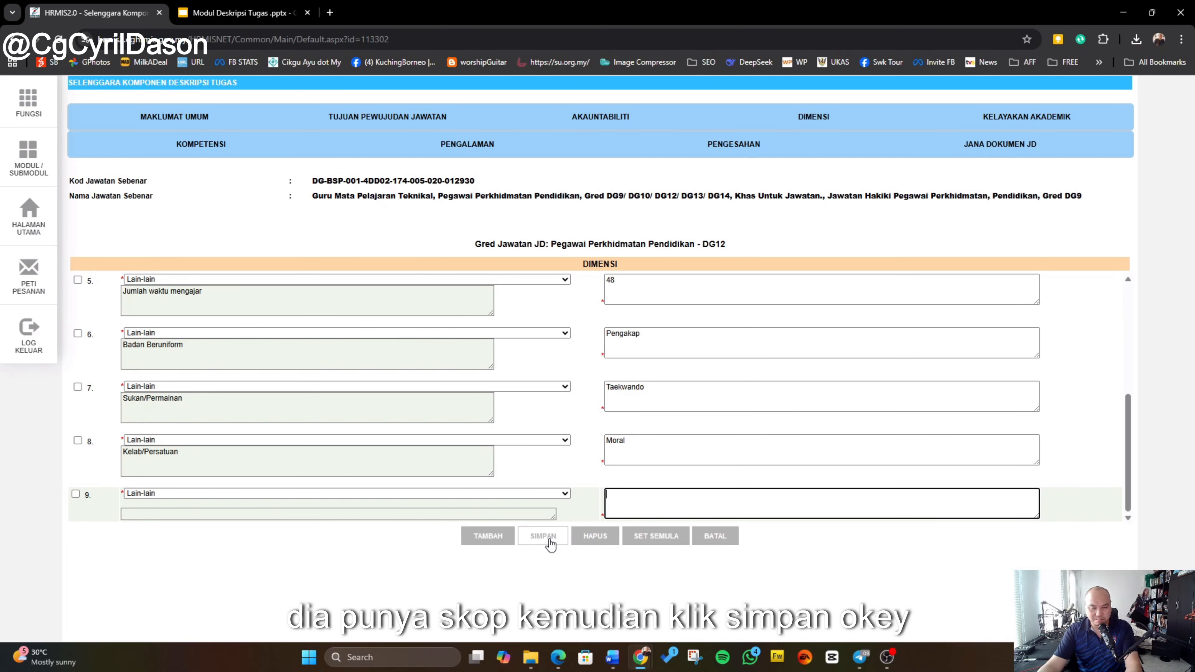
click(76, 494)
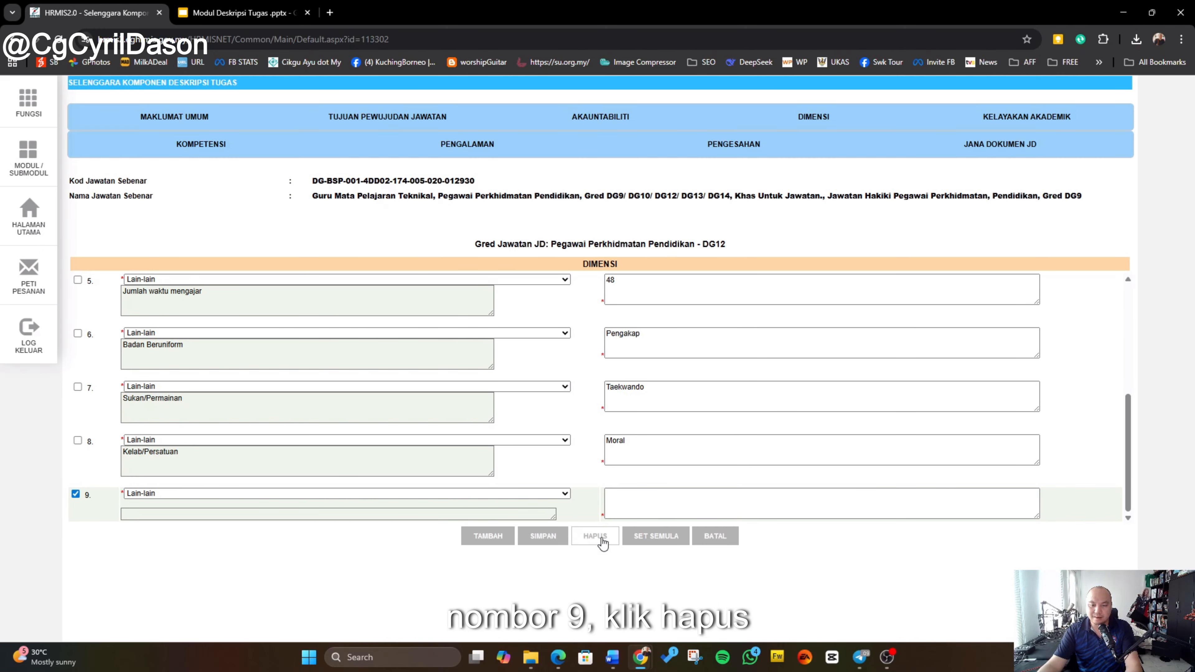
click(593, 537)
click(652, 120)
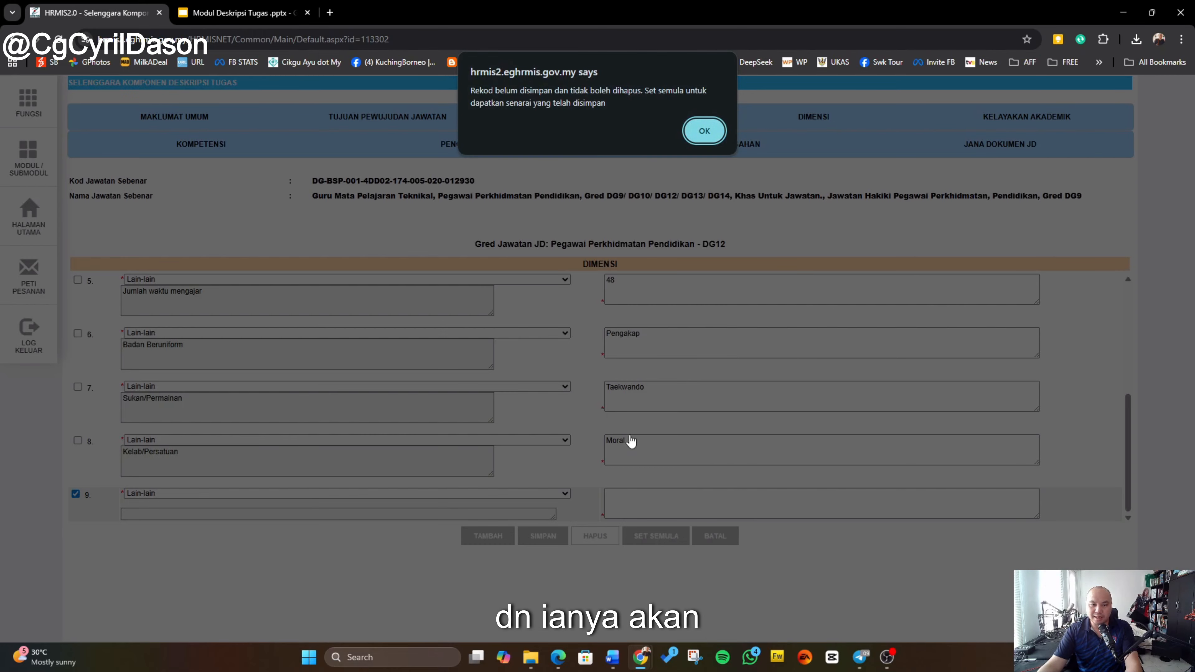
click(704, 133)
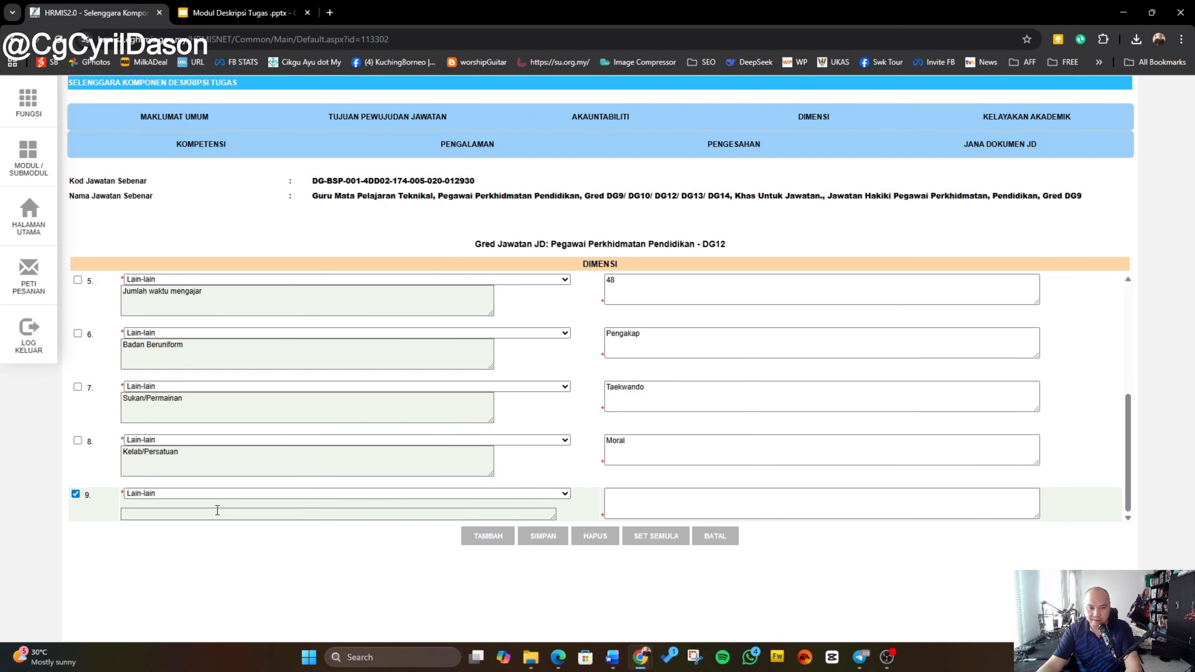
Step: Fill the ninth dimension and its scope with 'test' and save it, confirming the prompts
click(507, 495)
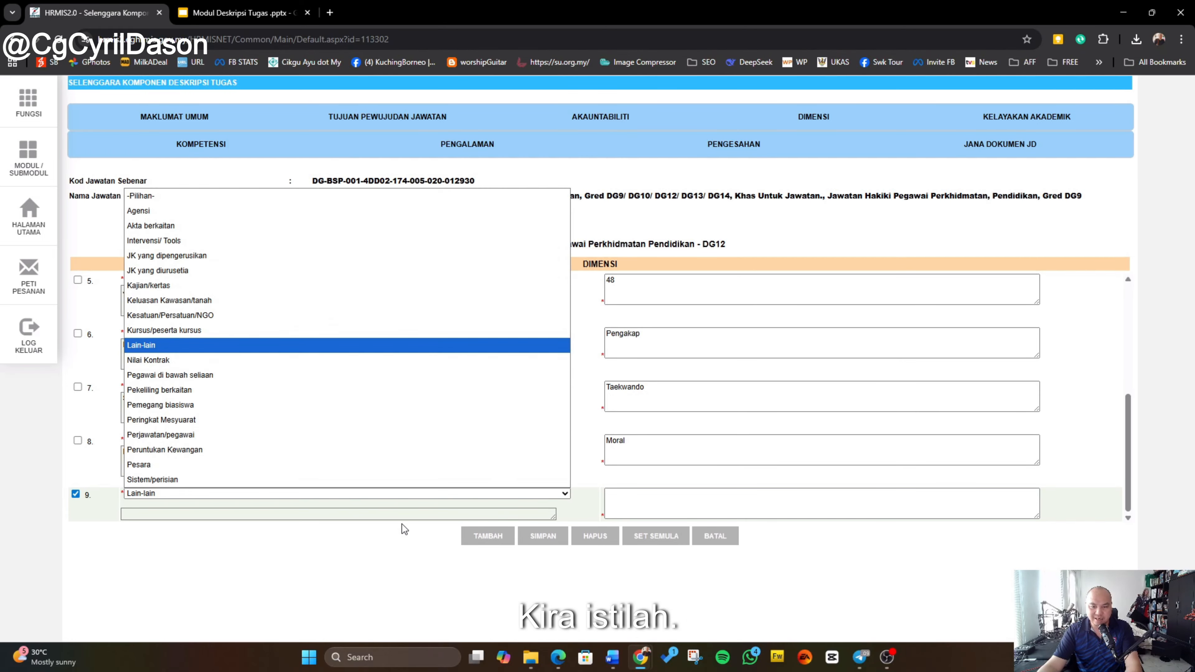
click(404, 514)
text(test)
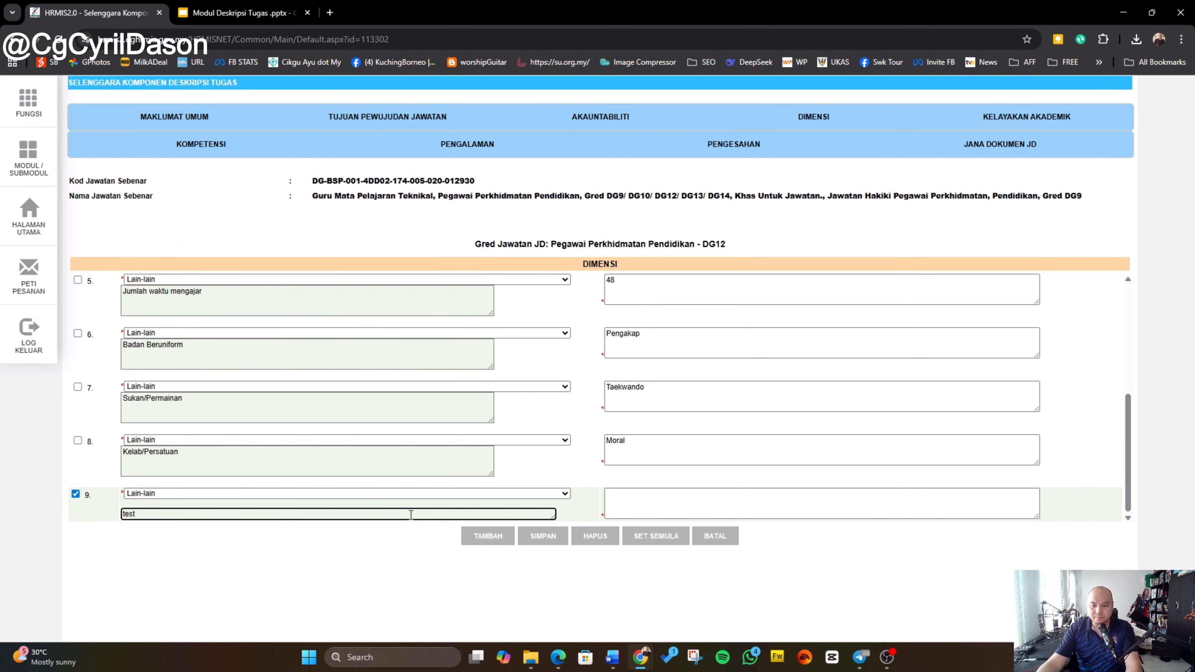
click(619, 507)
text(test)
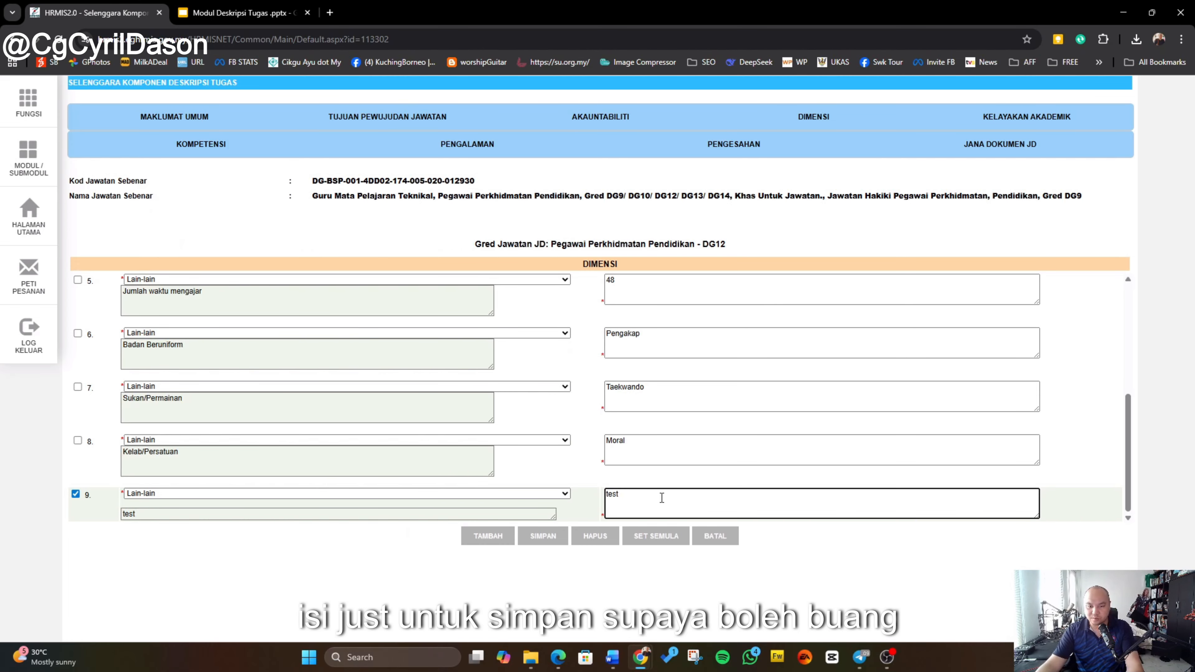
click(542, 537)
click(653, 118)
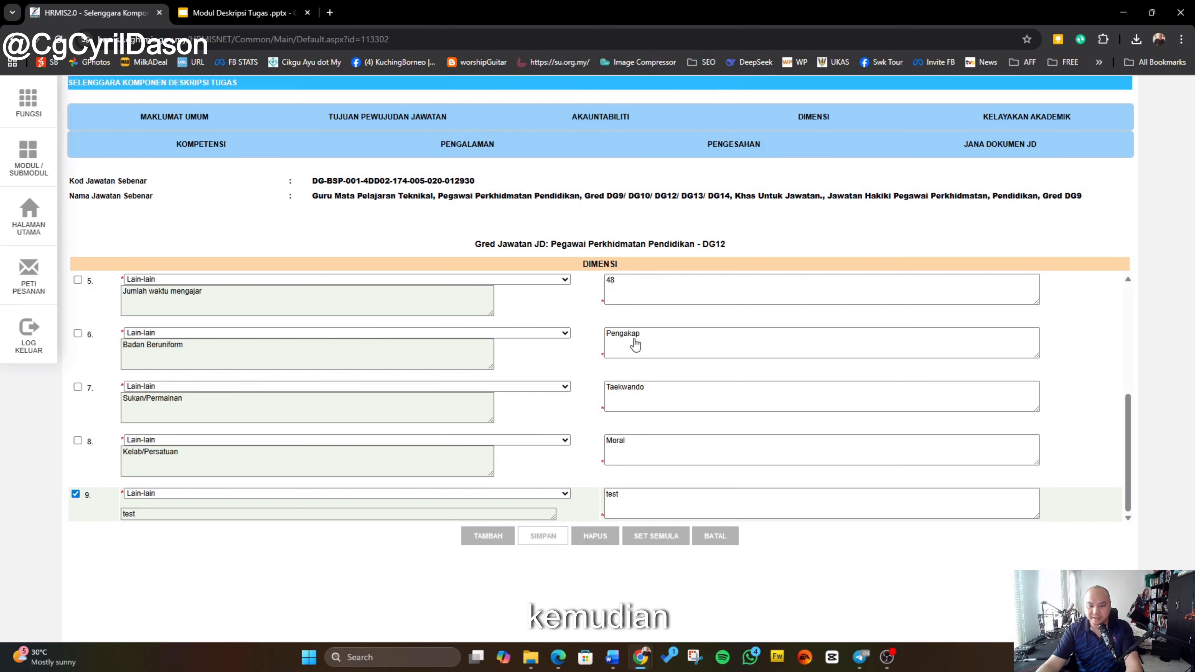
key(Return)
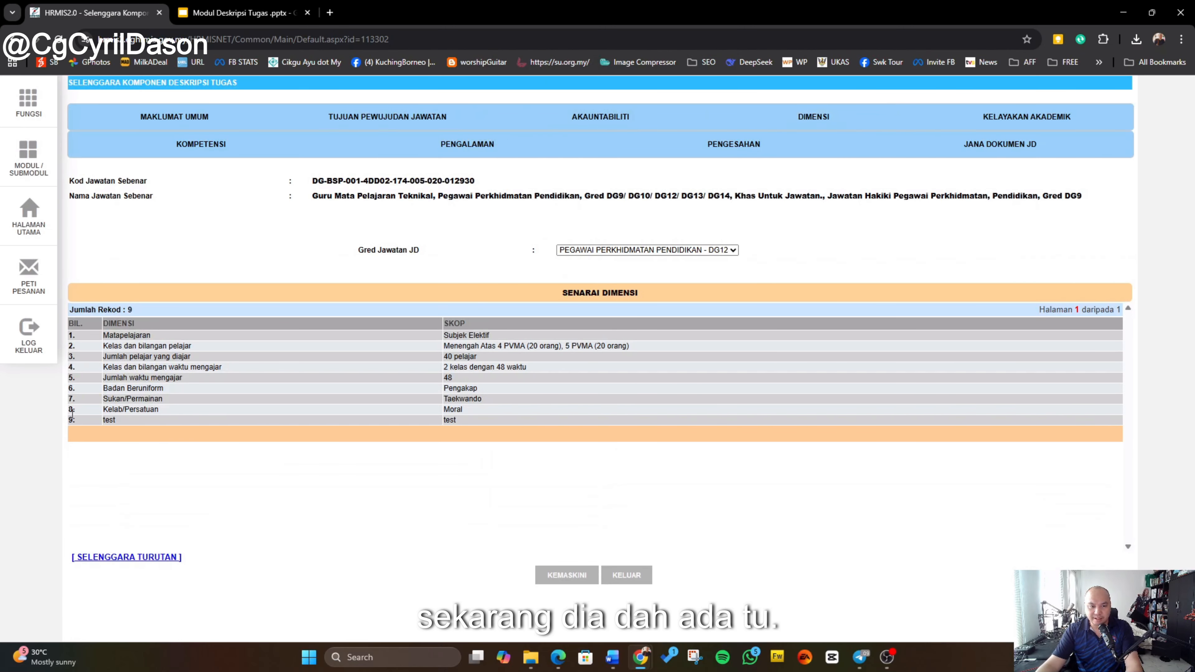
Step: Edit the dimensions and delete the ninth 'test' row, confirming the deletion
click(567, 575)
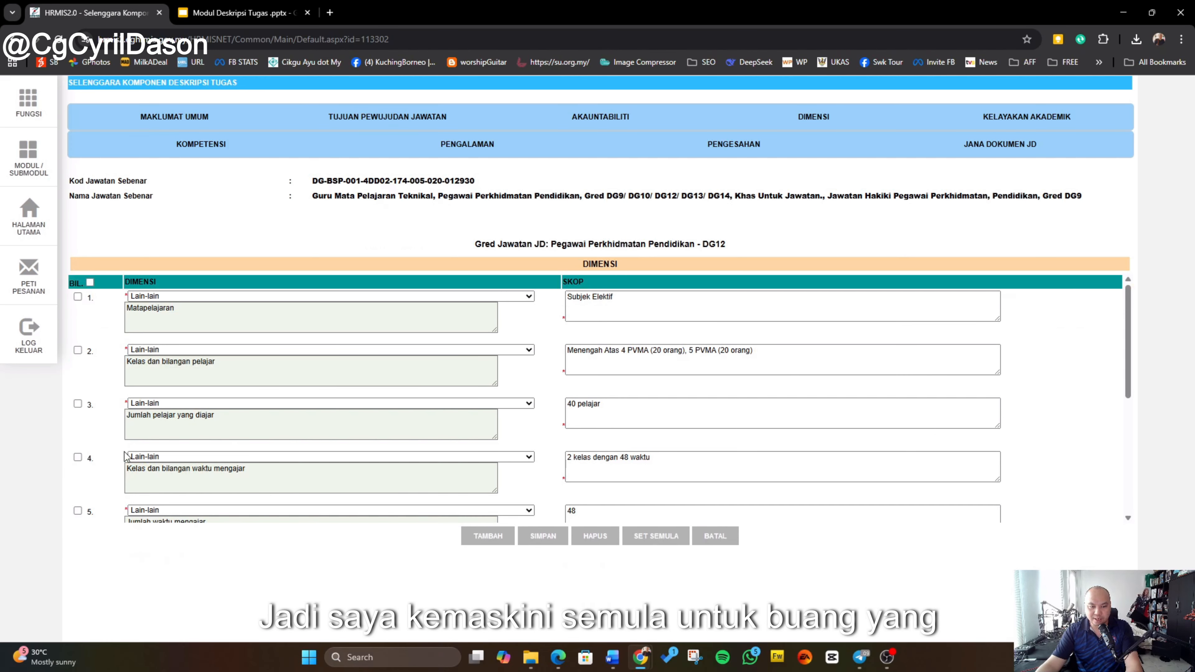
scroll(125, 457, down, 5)
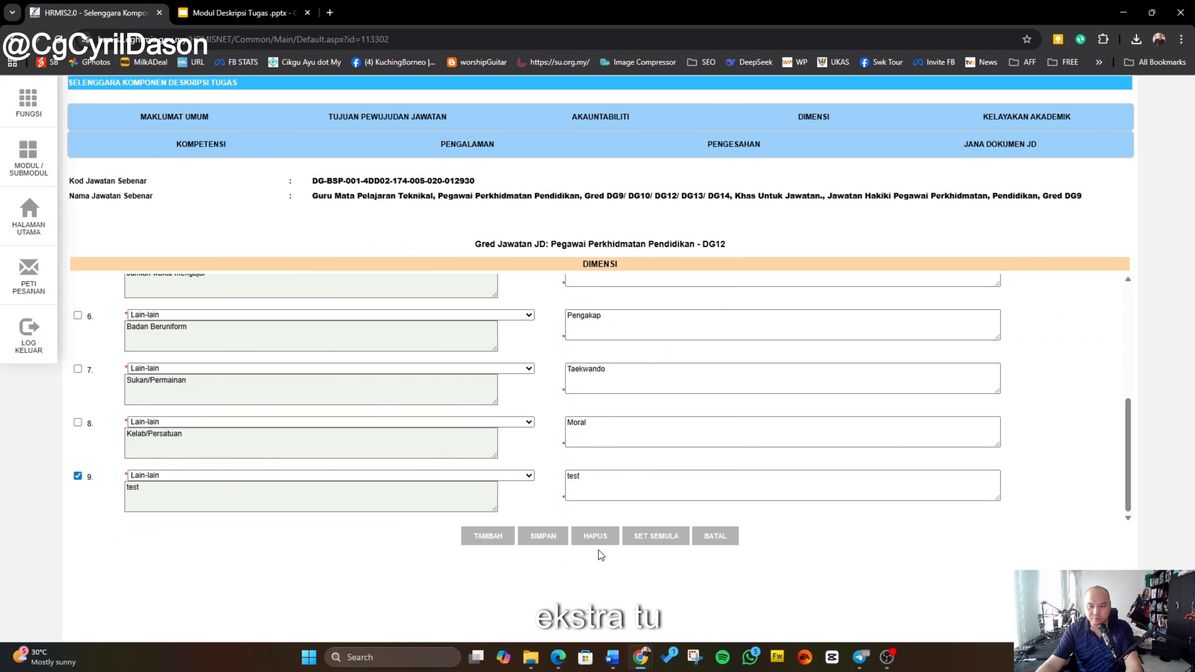
click(595, 537)
click(653, 113)
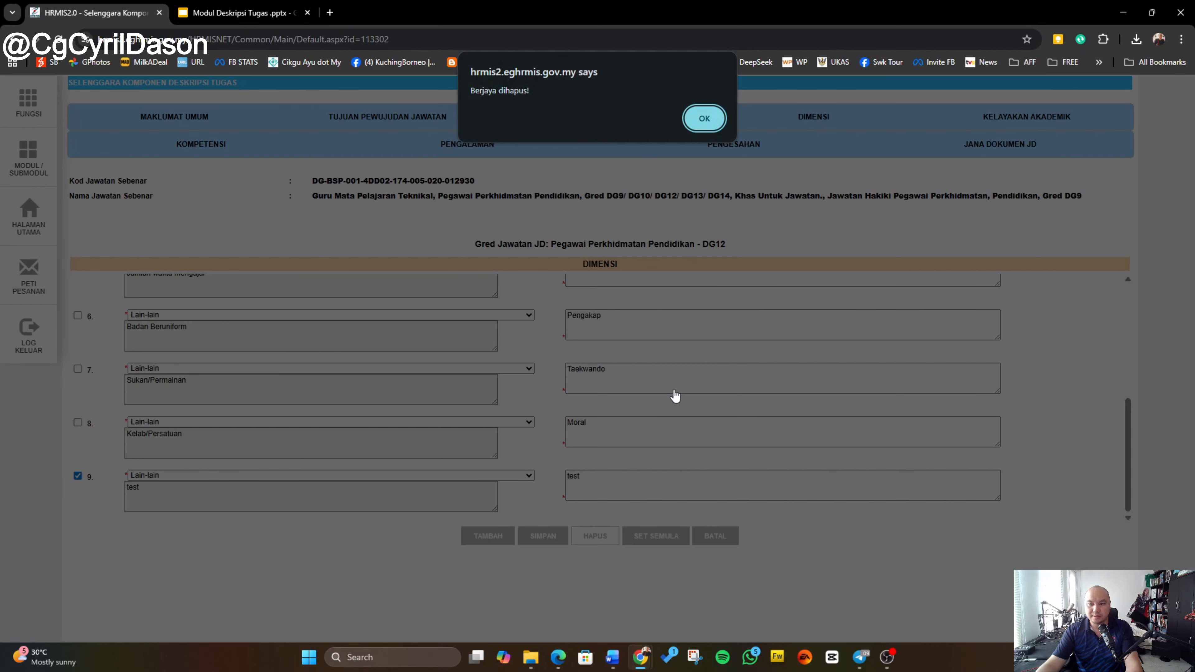
click(704, 118)
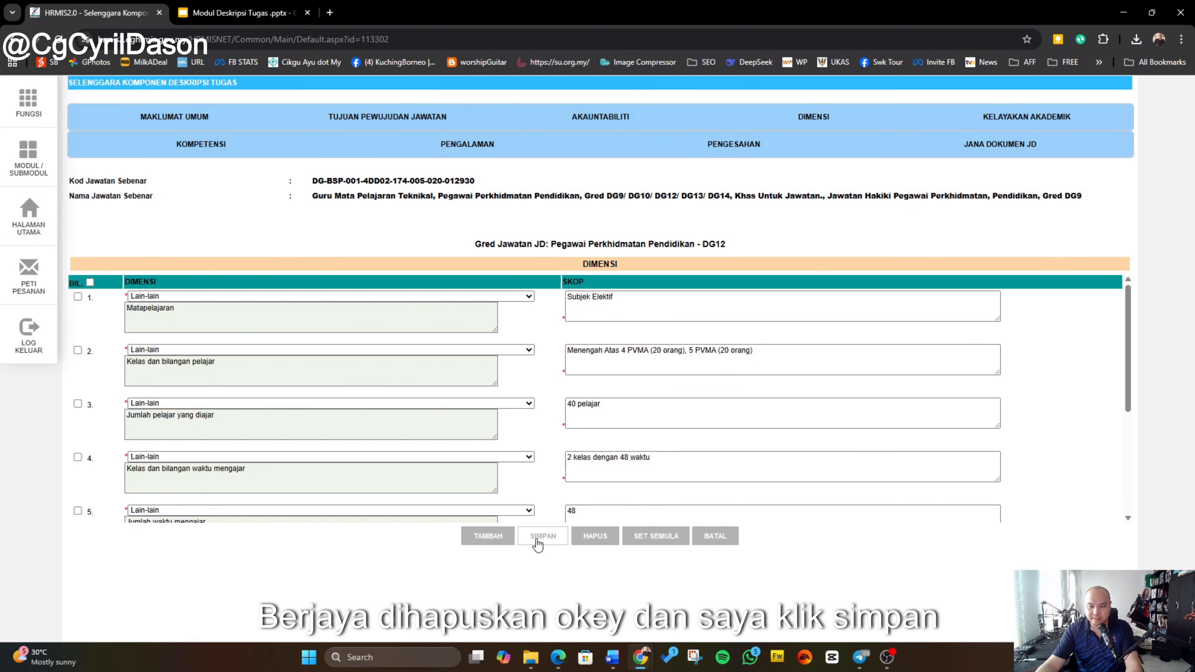
Step: Save the DG12 dimensions list, confirming the prompts
click(538, 541)
click(654, 116)
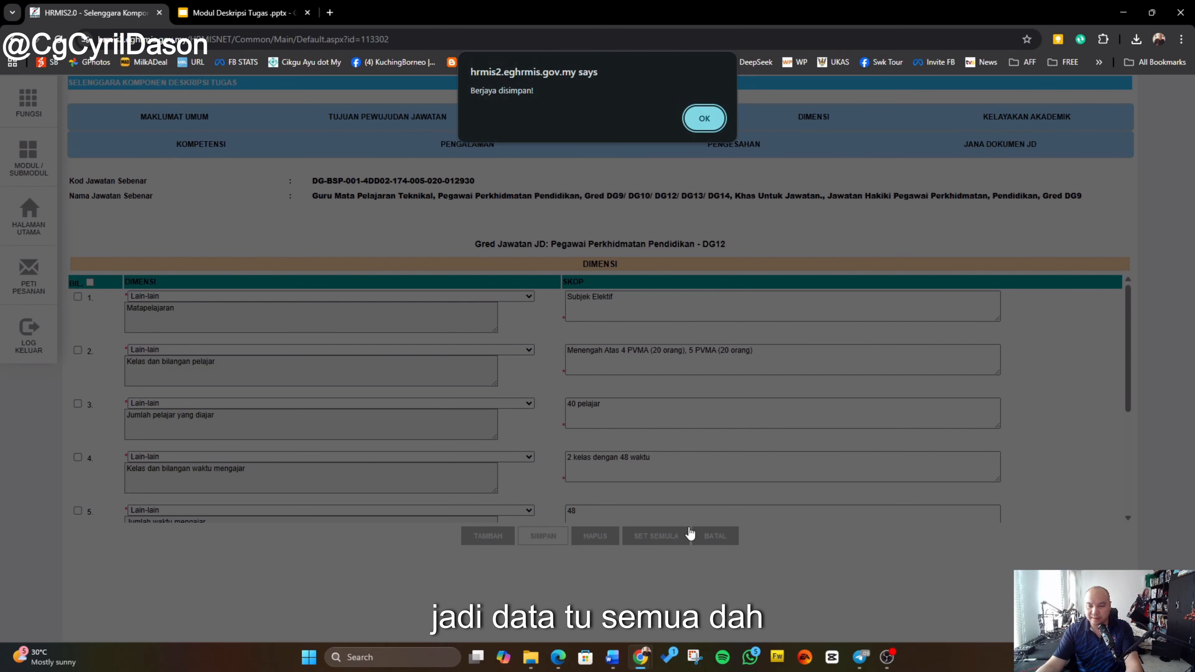
click(713, 127)
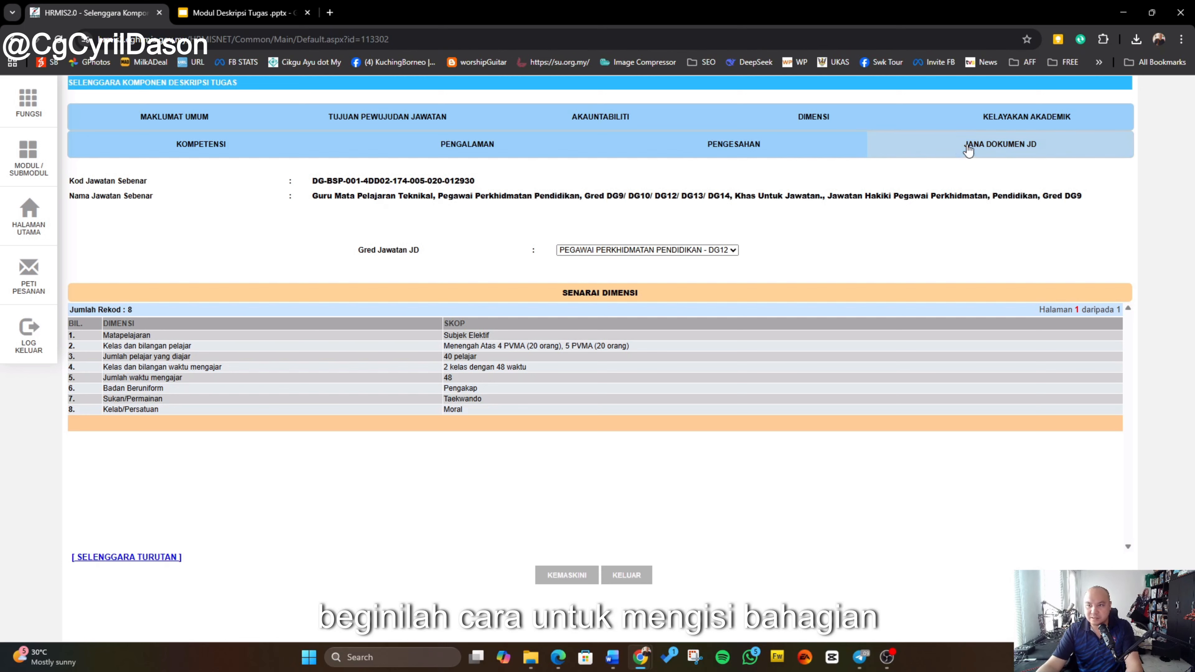
Step: Open the Kelayakan Akademik section and then the Kompetensi section to review their entries
click(1022, 117)
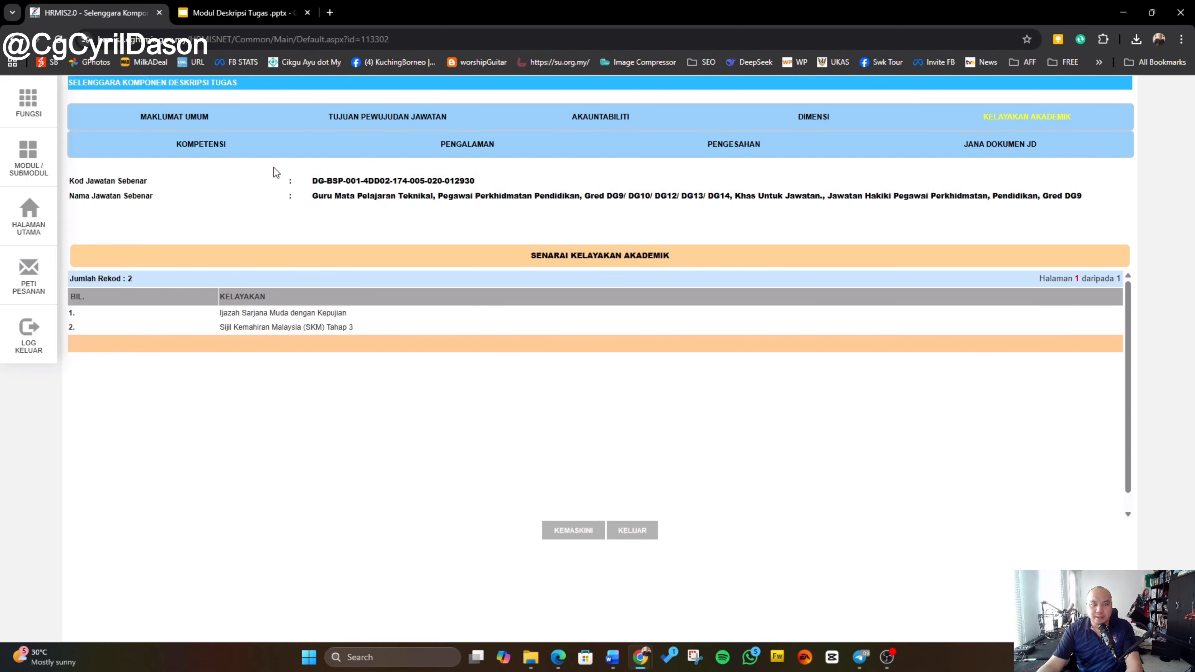
click(169, 149)
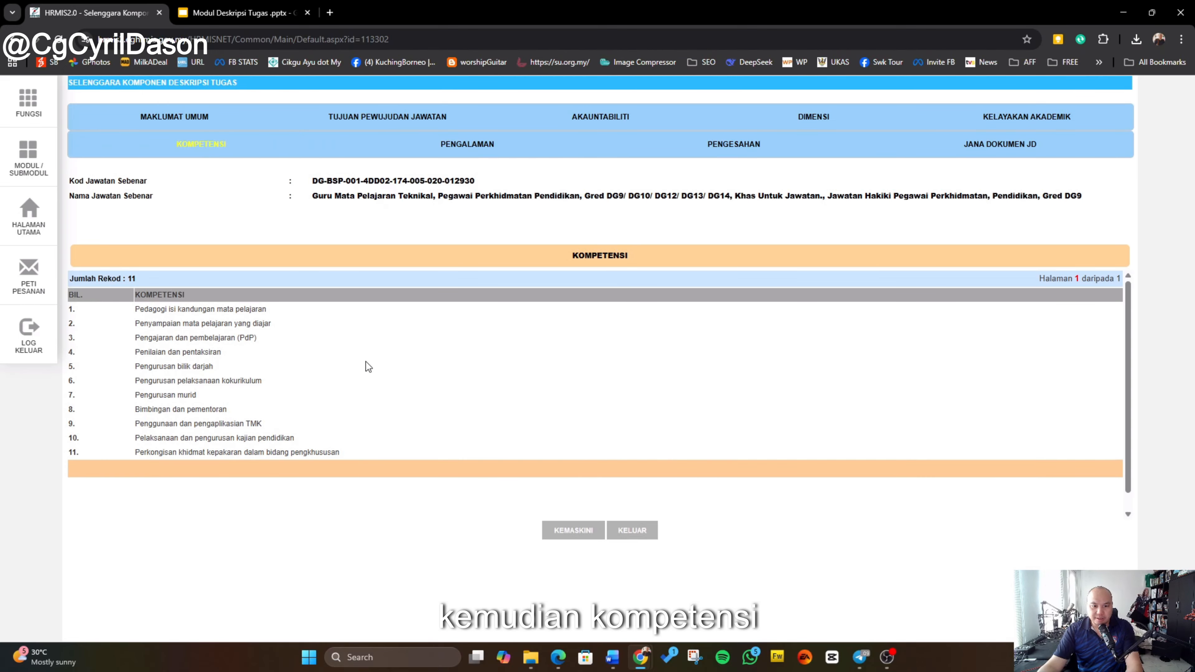
Step: Compare the Kompetensi entries against the Kompetensi table in the reference job description document
mouse_move(614, 658)
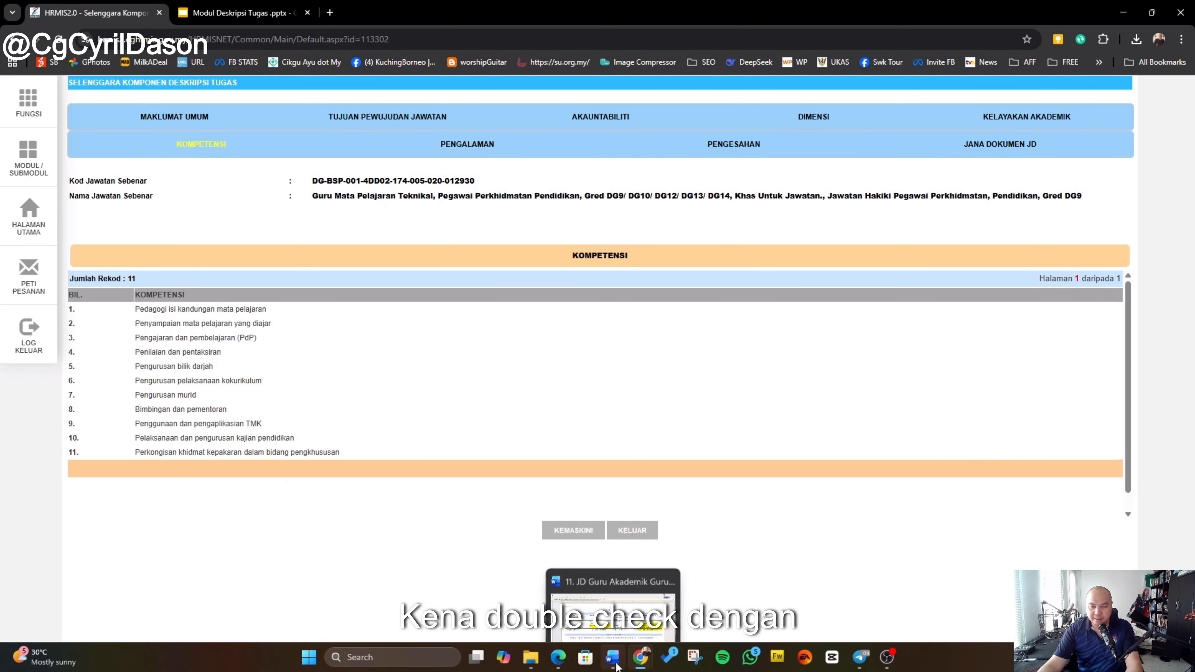
click(613, 600)
scroll(453, 380, down, 6)
scroll(454, 377, down, 20)
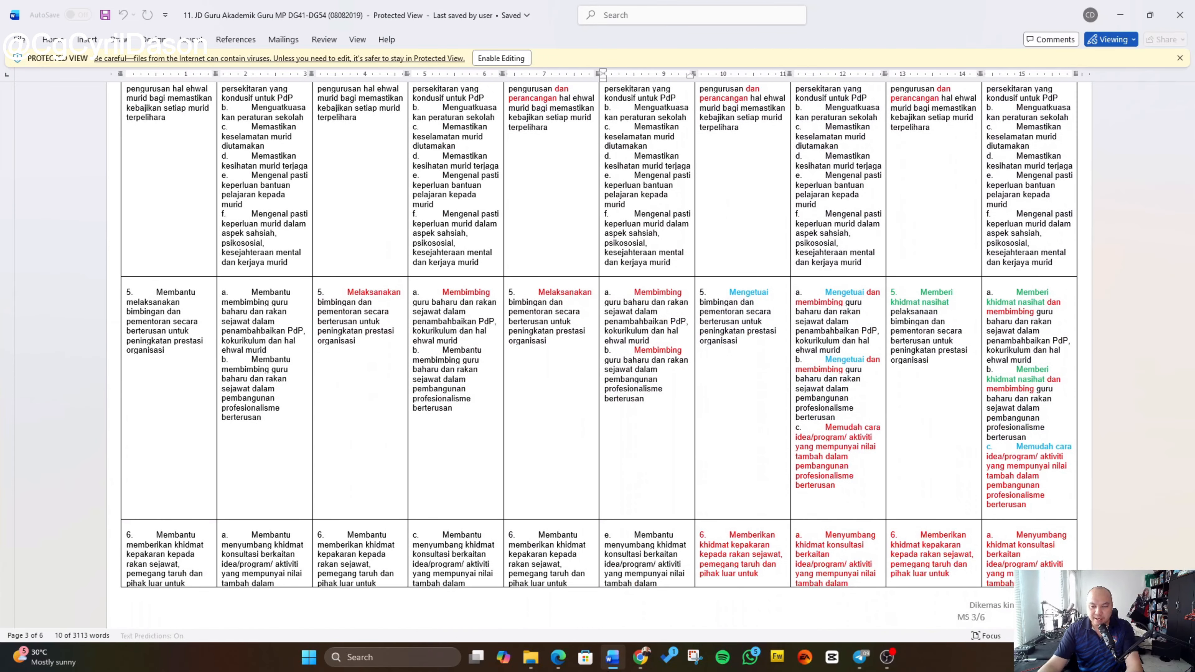
mouse_move(640, 658)
click(678, 612)
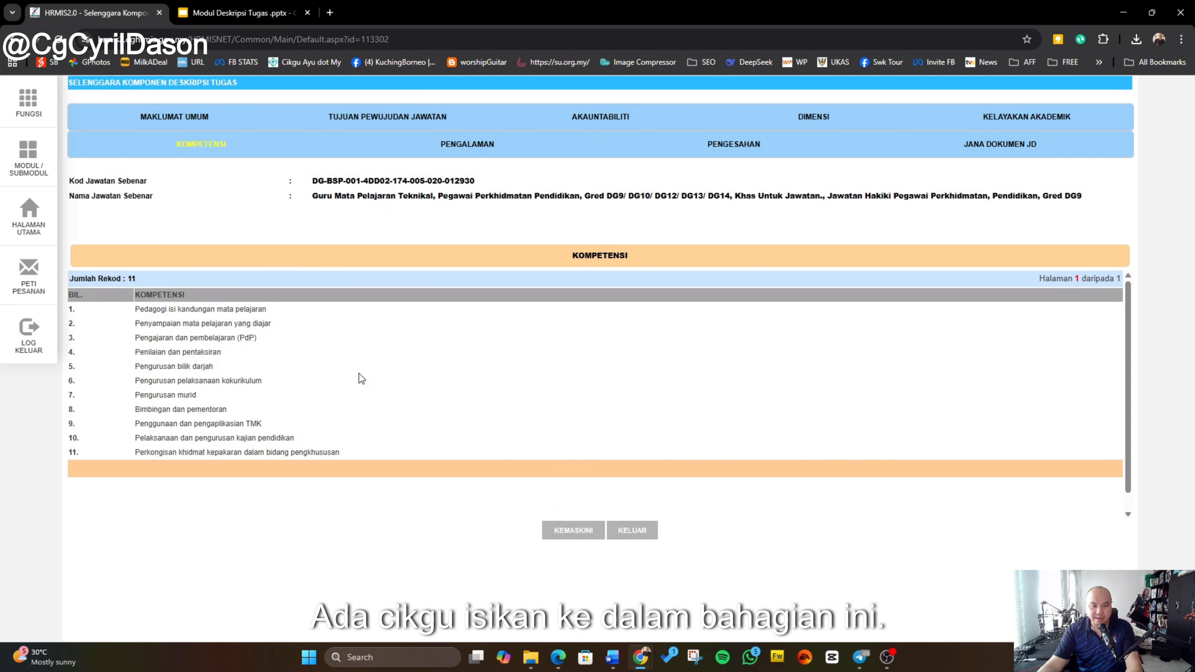
mouse_move(613, 657)
click(617, 622)
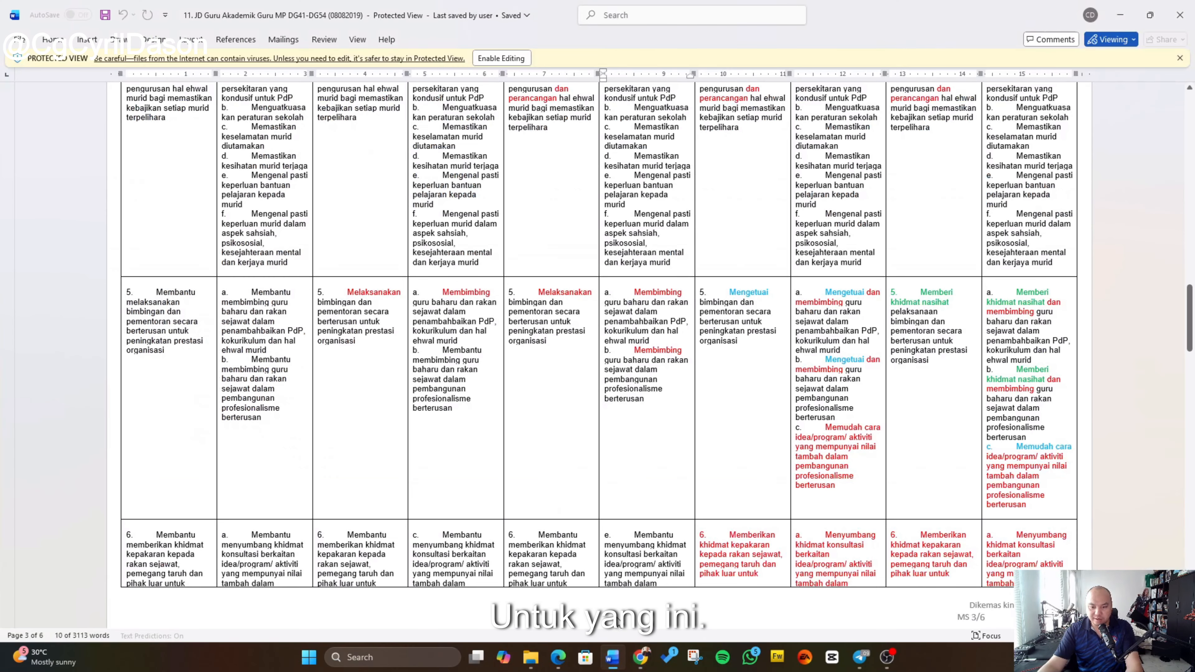
scroll(572, 500, down, 20)
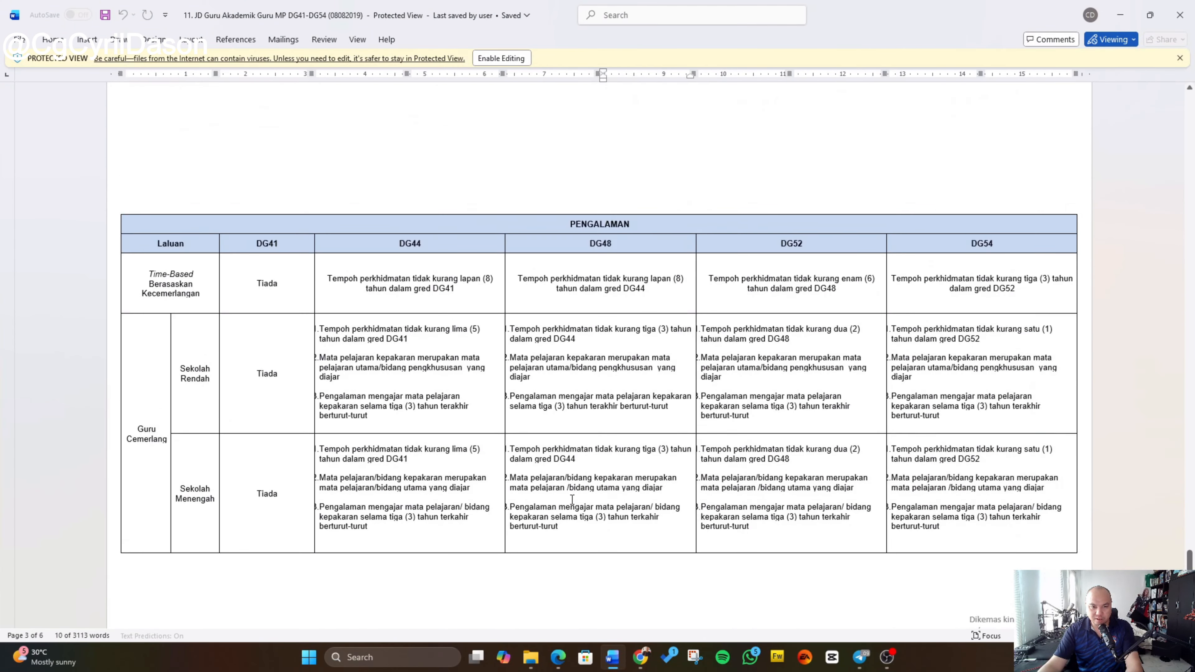
scroll(572, 500, up, 3)
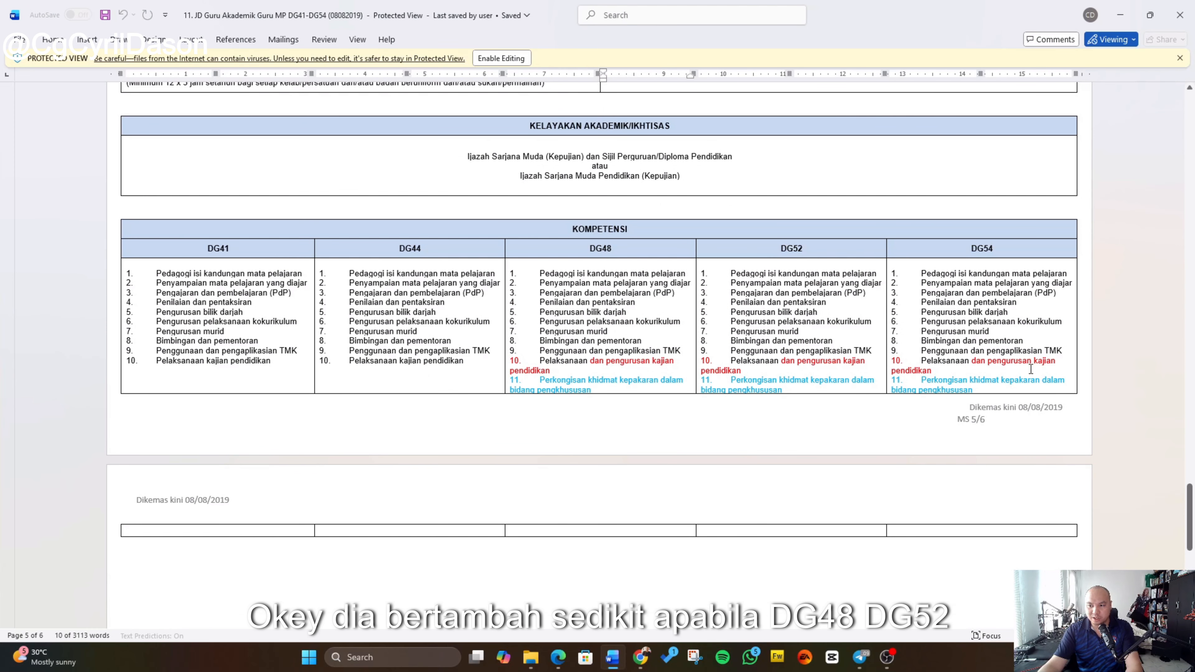
scroll(827, 475, down, 1)
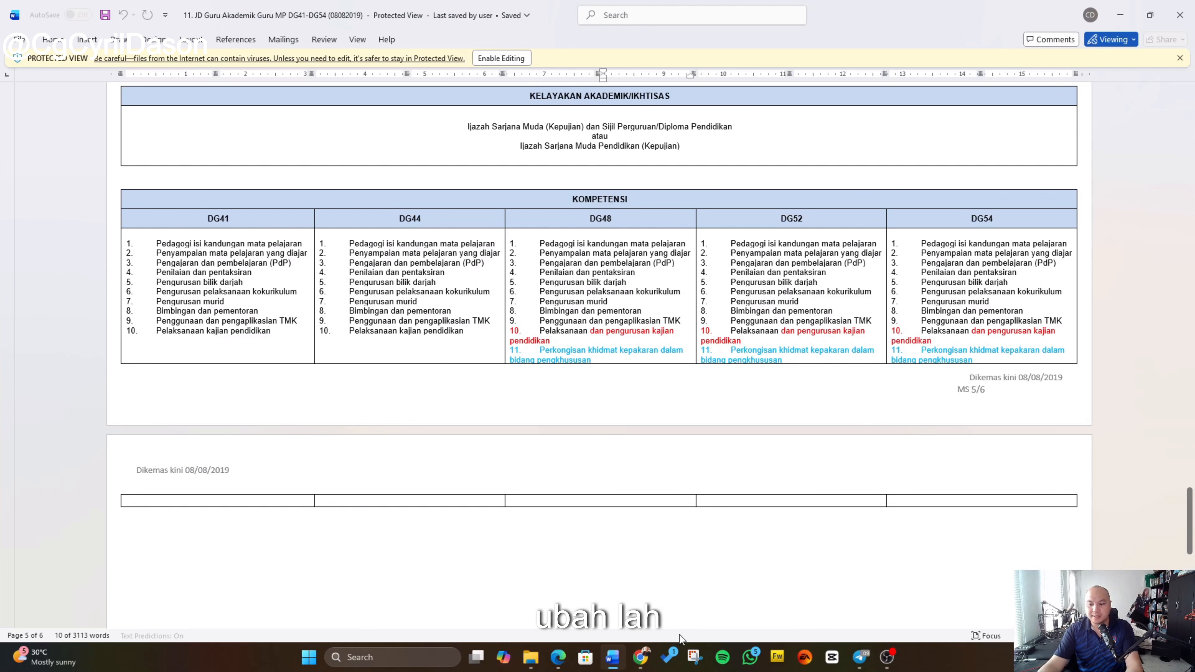
Step: Edit the Kompetensi list and save it unchanged, confirming the prompts
mouse_move(652, 641)
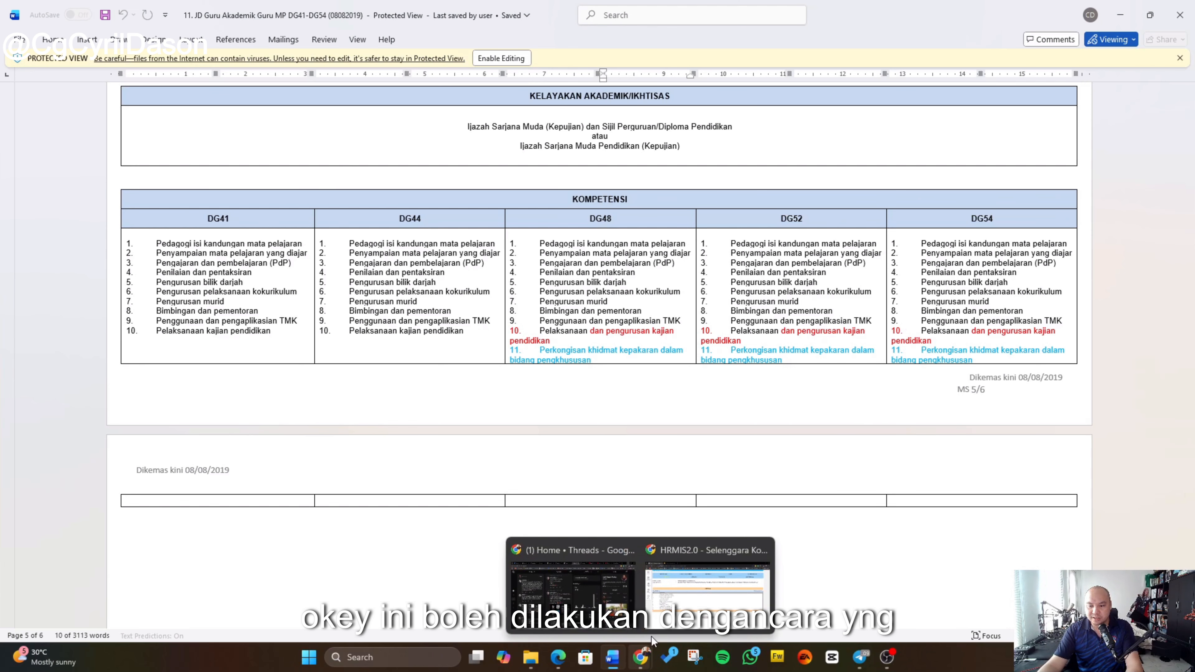
click(669, 567)
click(573, 540)
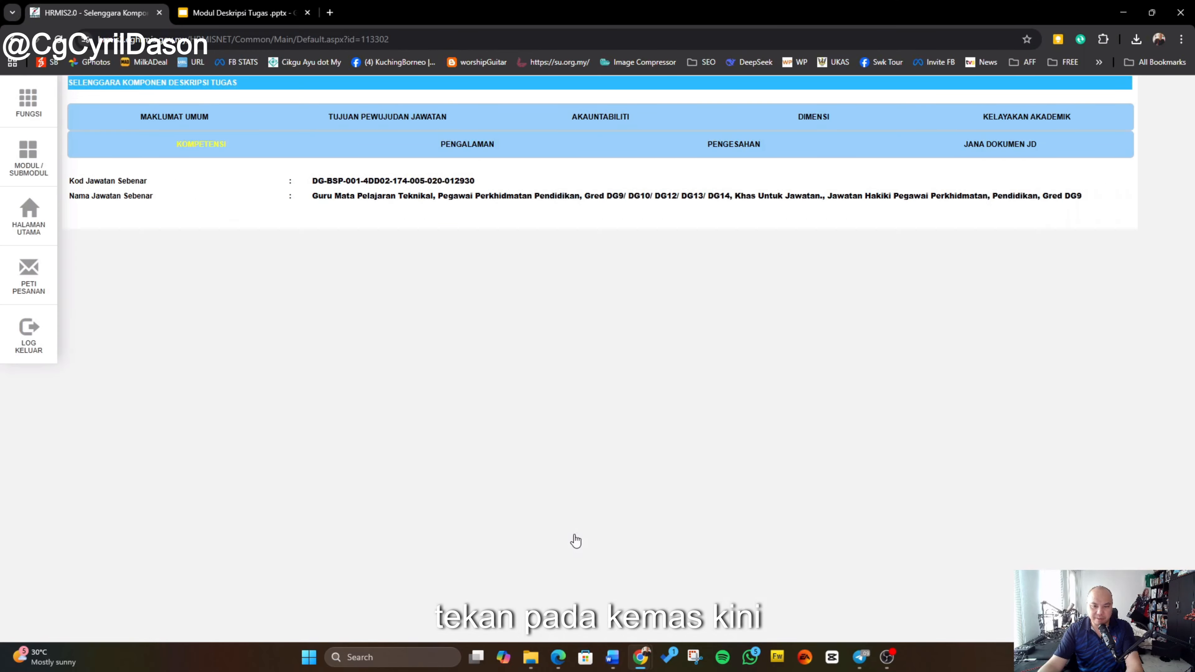
scroll(190, 423, down, 5)
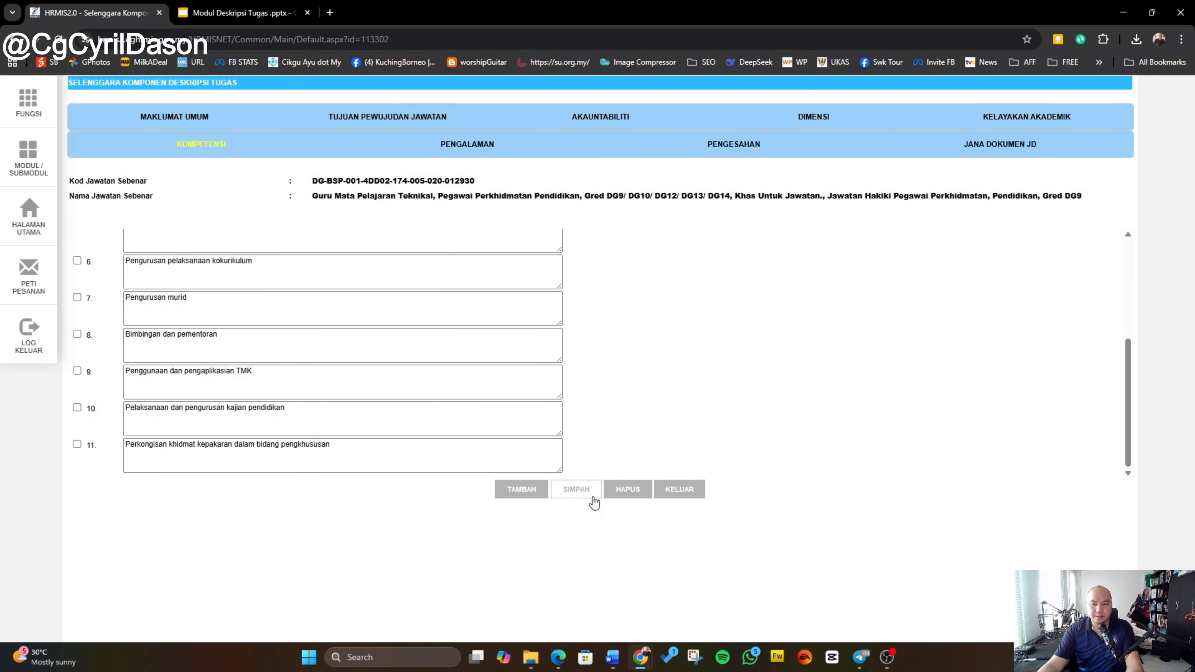
click(580, 498)
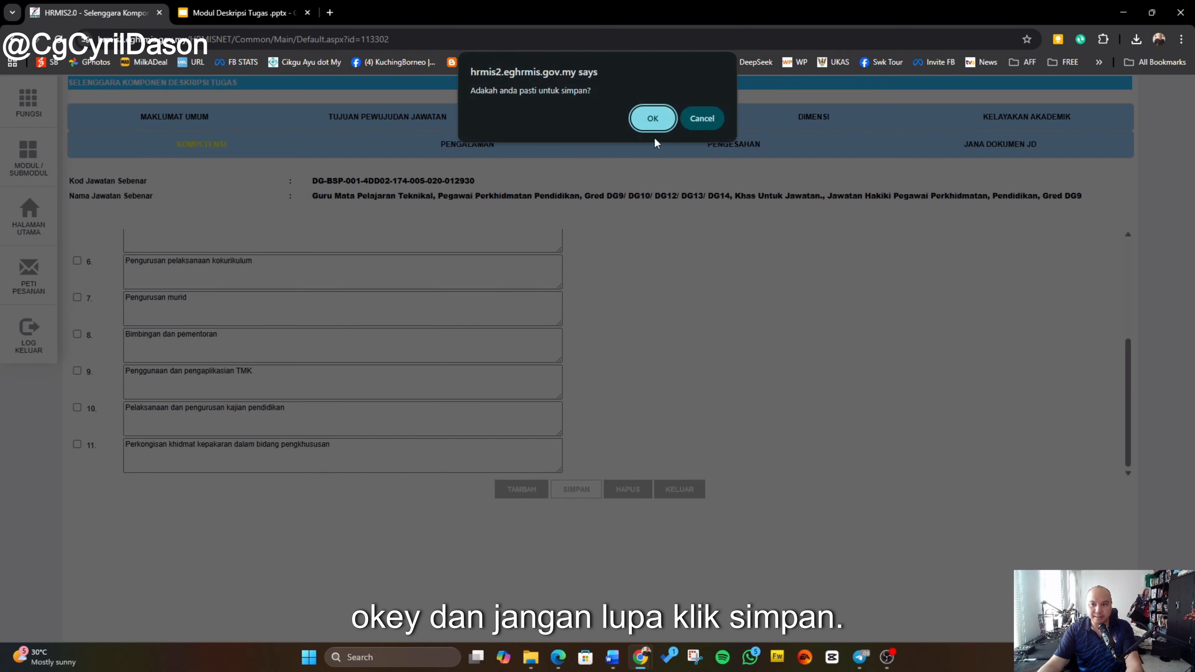
click(648, 118)
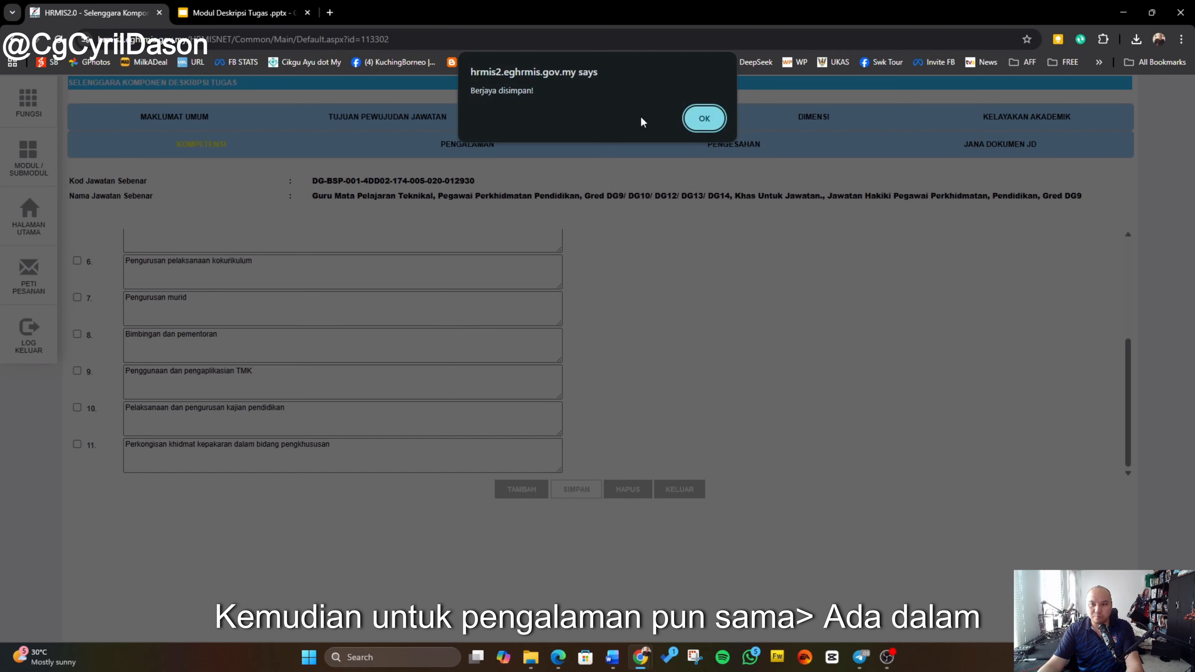
click(704, 111)
Step: Open the Pengalaman section and compare its entries with the Pengalaman table in the reference document
click(553, 146)
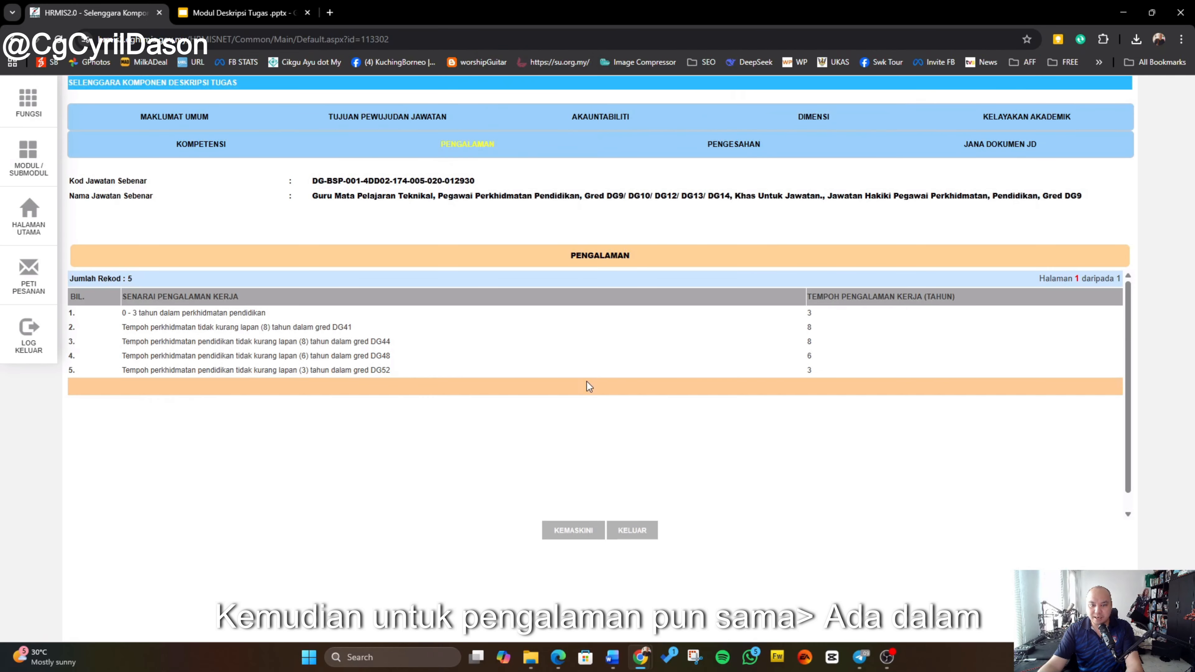
click(612, 657)
scroll(579, 424, down, 10)
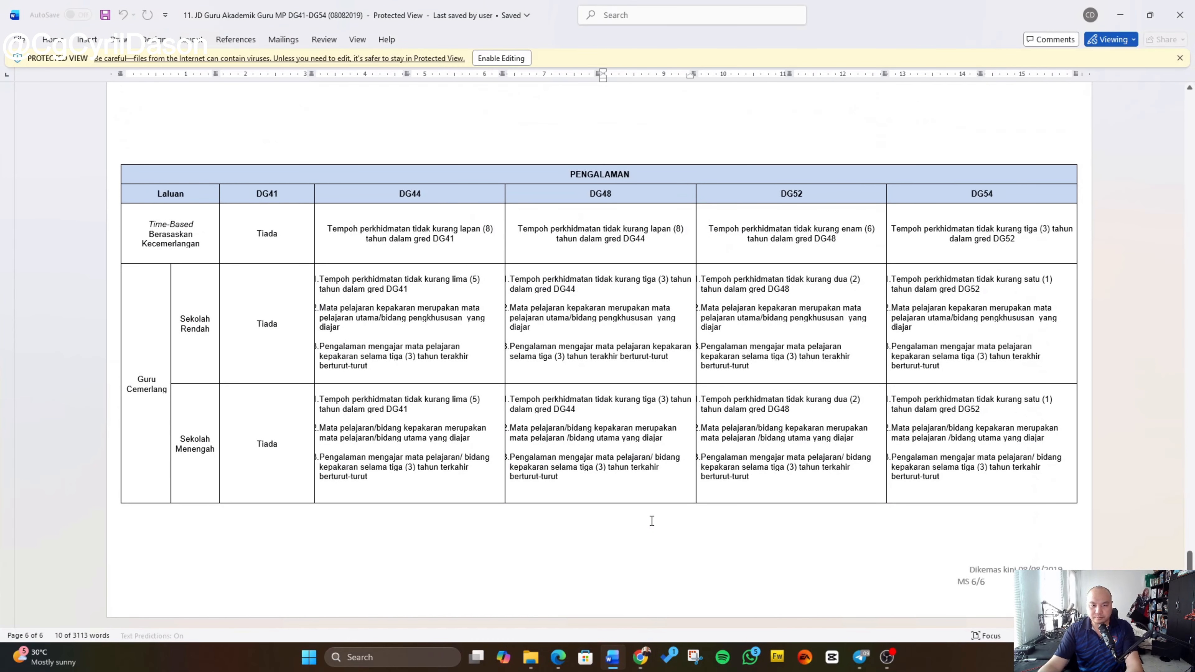
scroll(649, 520, up, 2)
scroll(652, 520, up, 2)
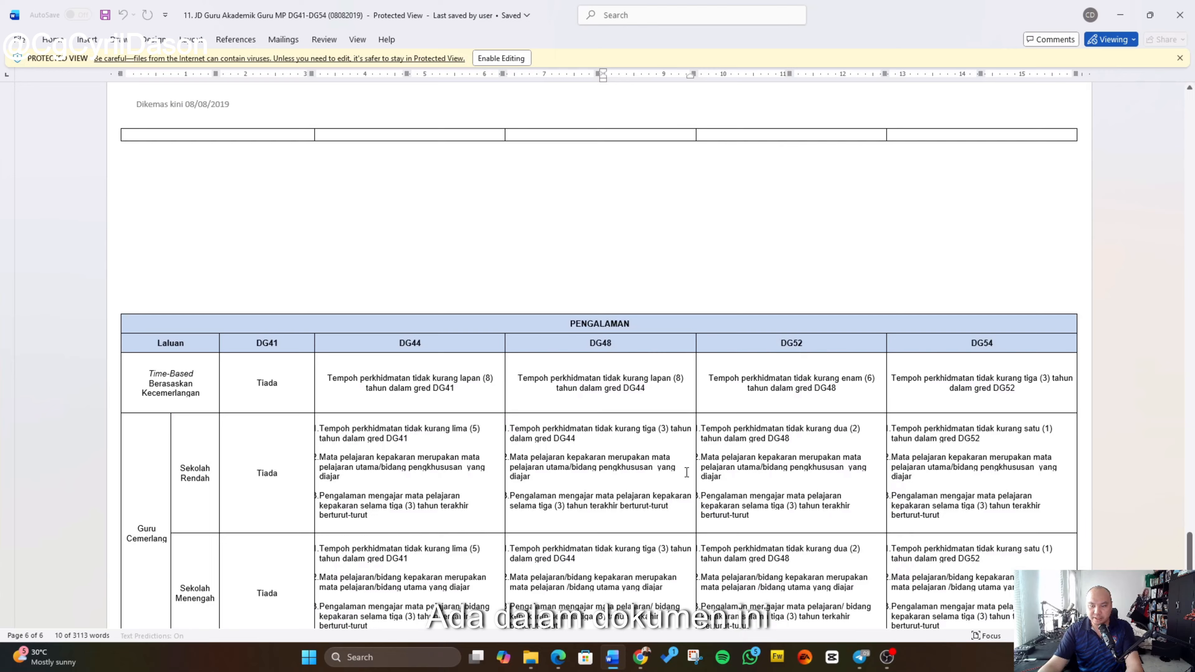
mouse_move(648, 662)
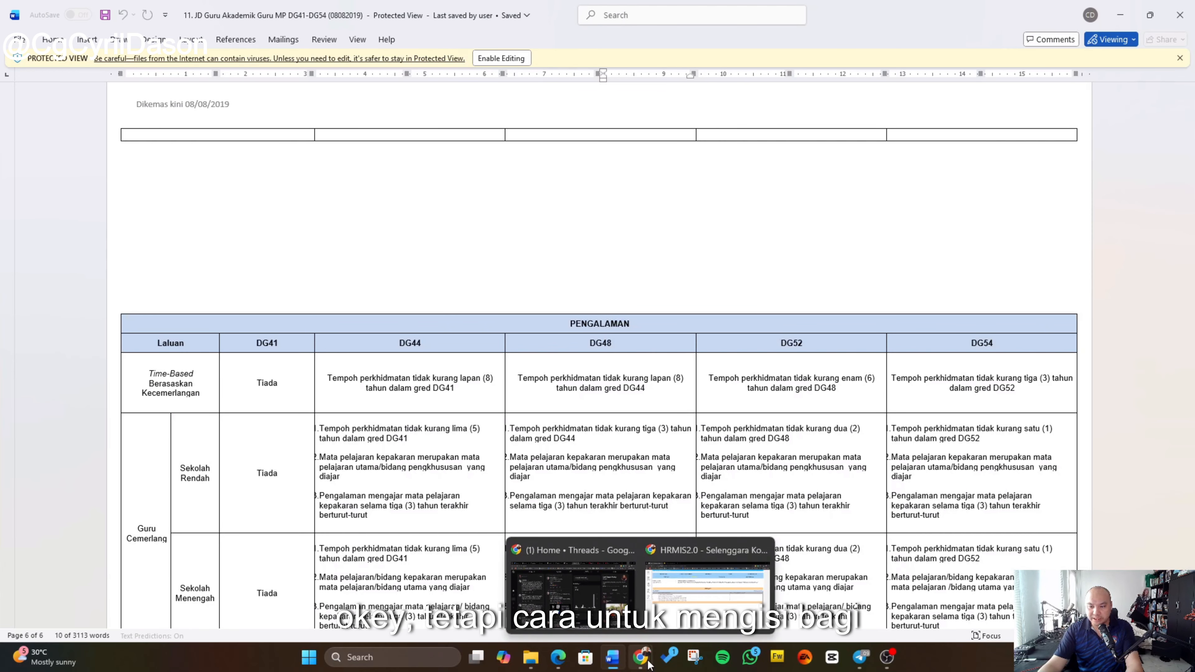
click(708, 593)
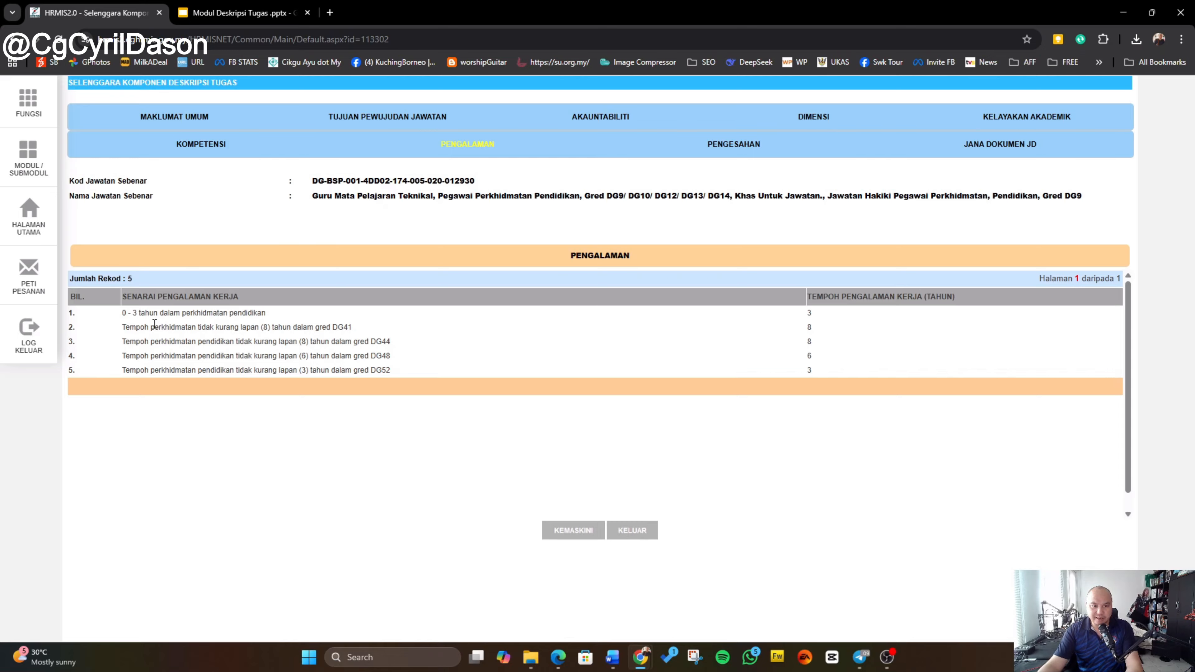
Step: Edit the Pengalaman entries and save them, confirming the prompts
click(569, 532)
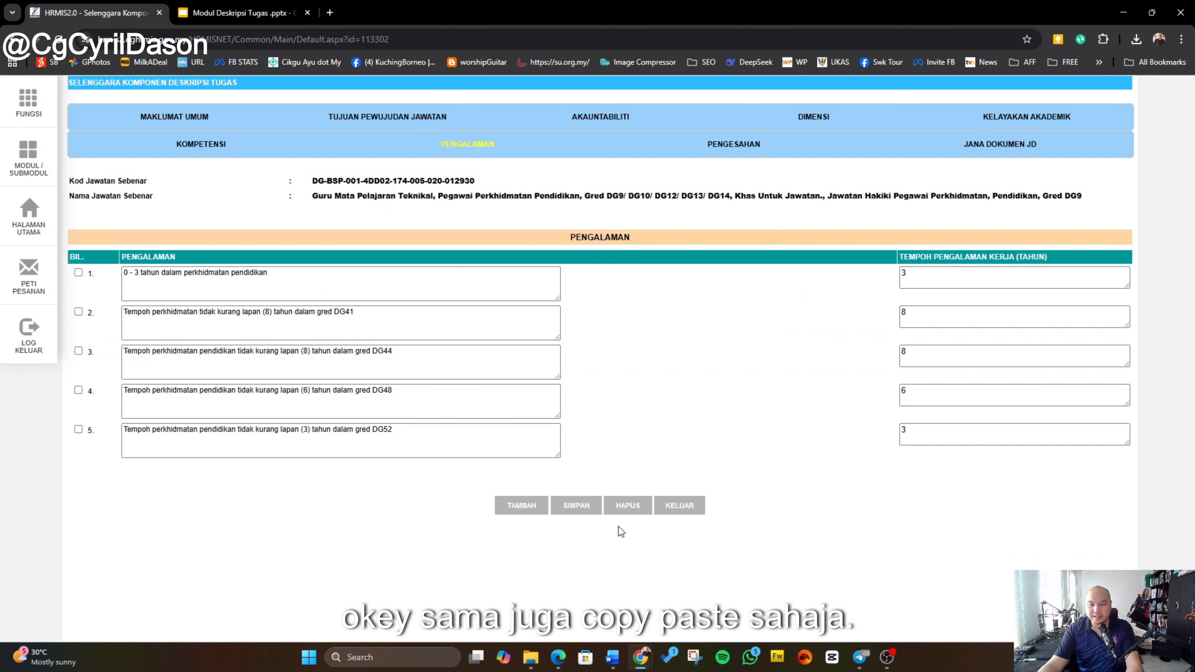
click(578, 505)
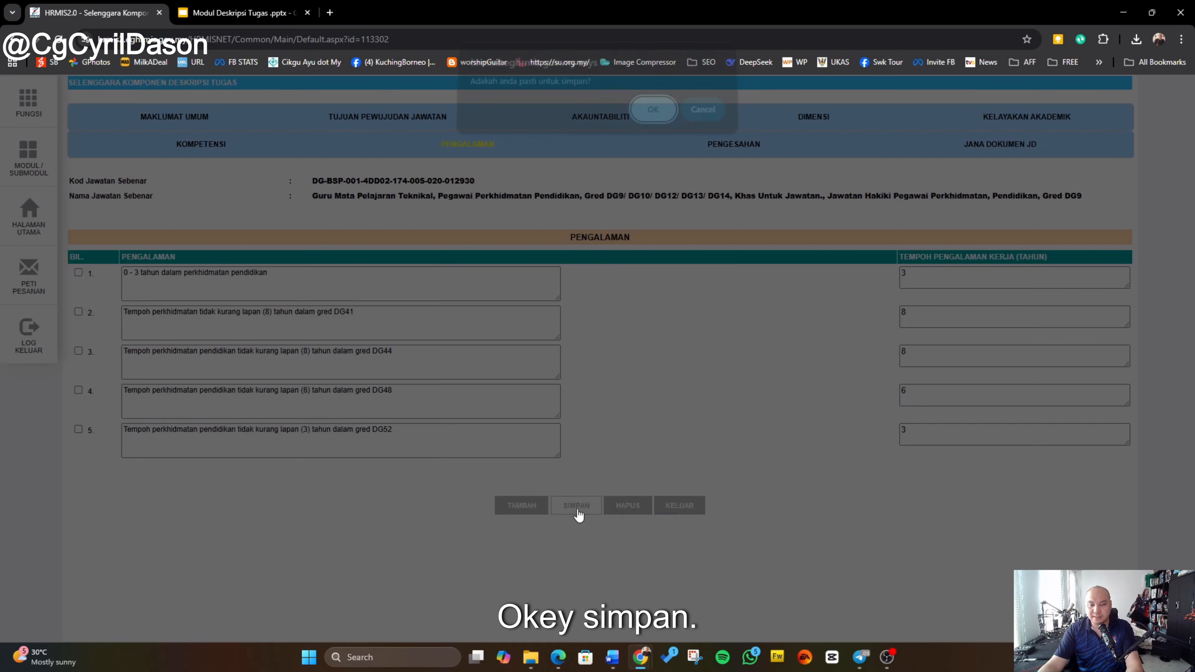
click(649, 117)
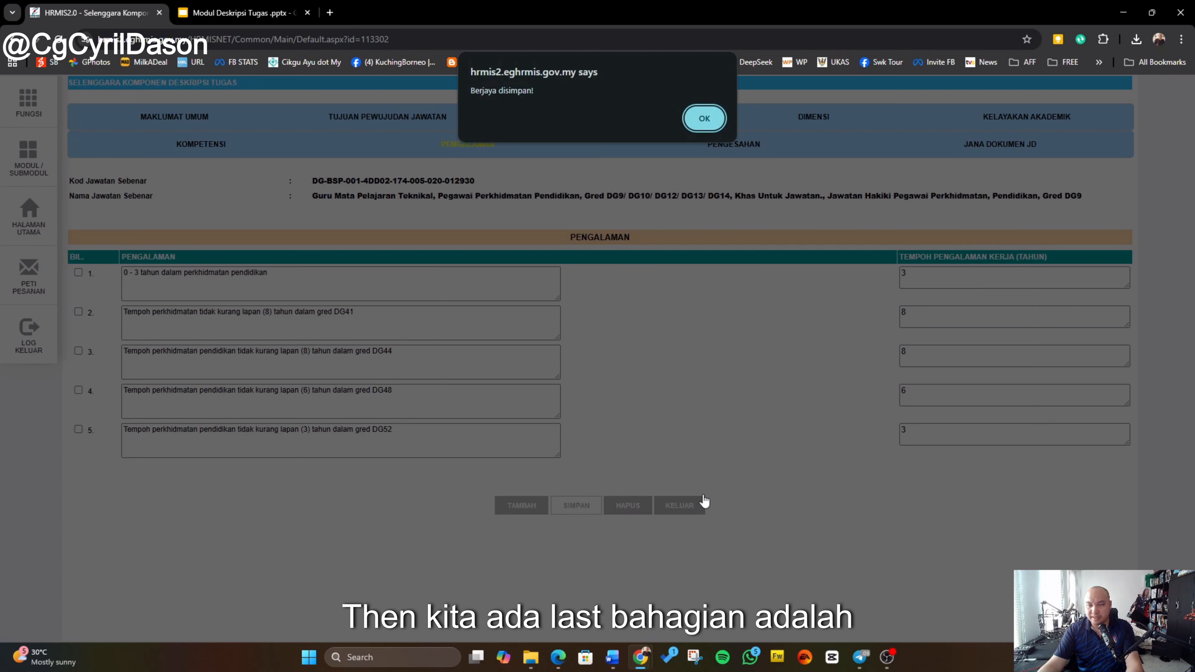
click(703, 118)
Step: Open the Pengesahan section and select PEGAWAI PERKHIDMATAN PENDIDIKAN - DG12 as the draft JD
click(704, 158)
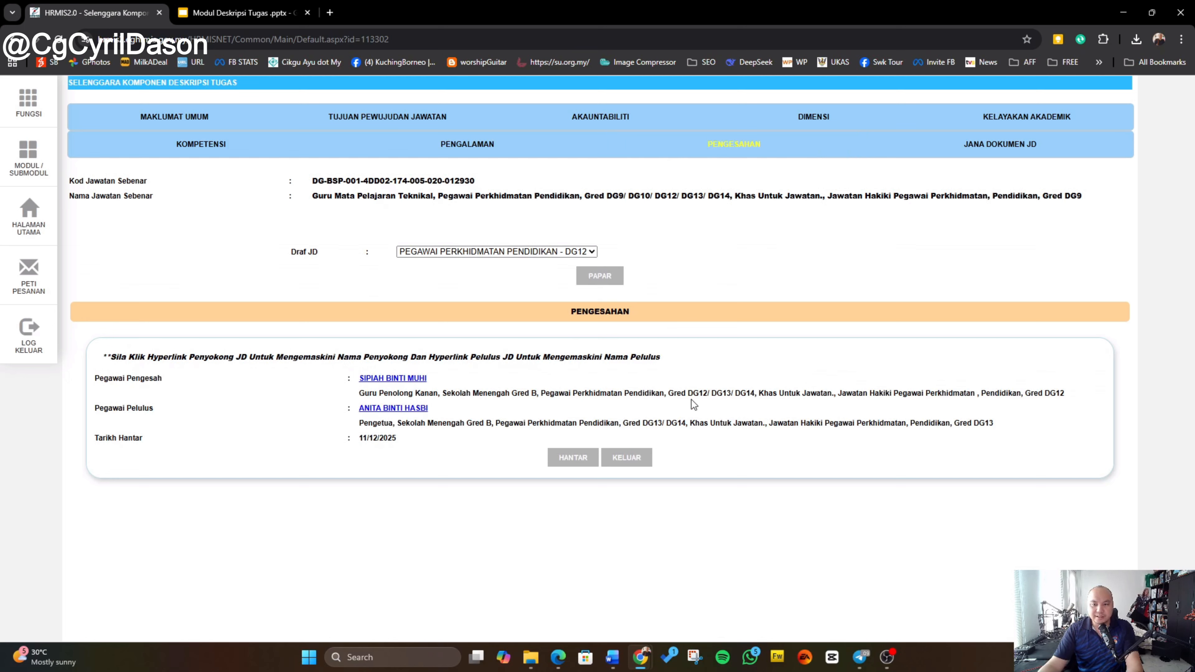
click(582, 256)
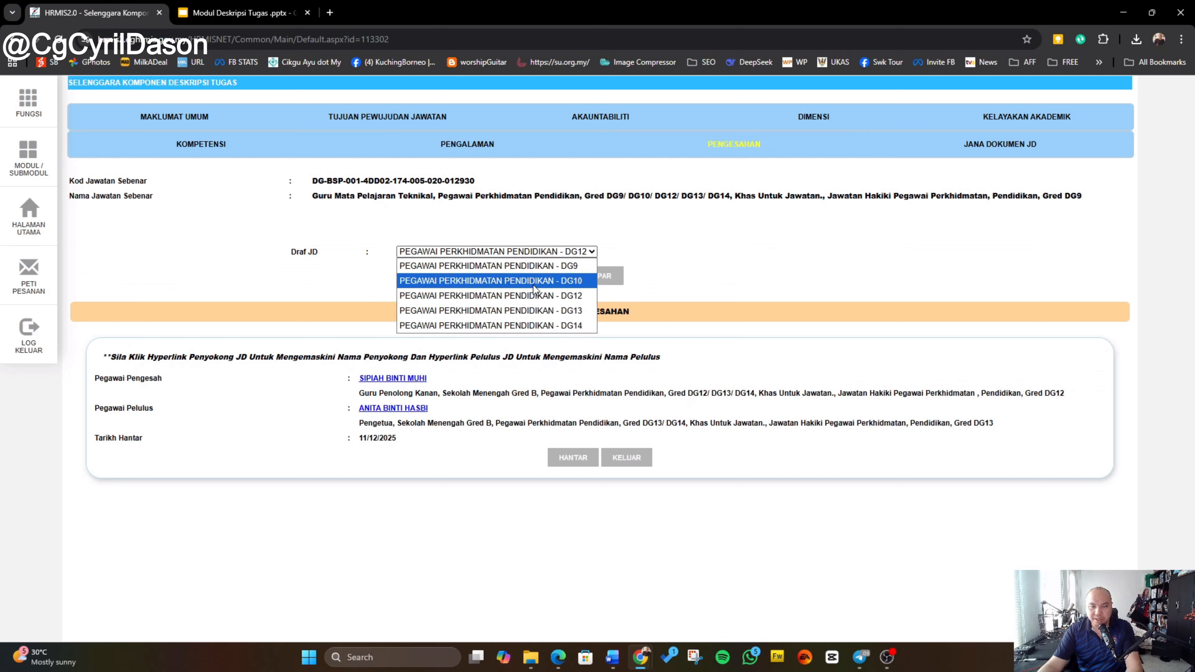
click(525, 300)
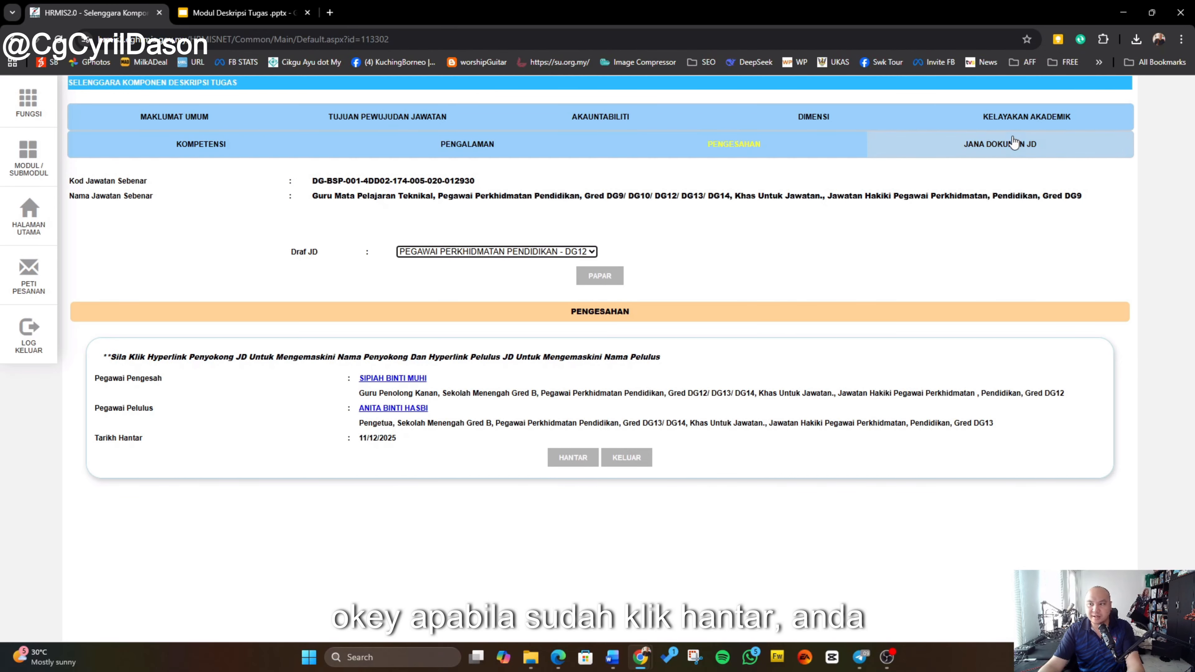
Step: Try to open the Jana Dokumen JD section and dismiss the prompt
click(990, 150)
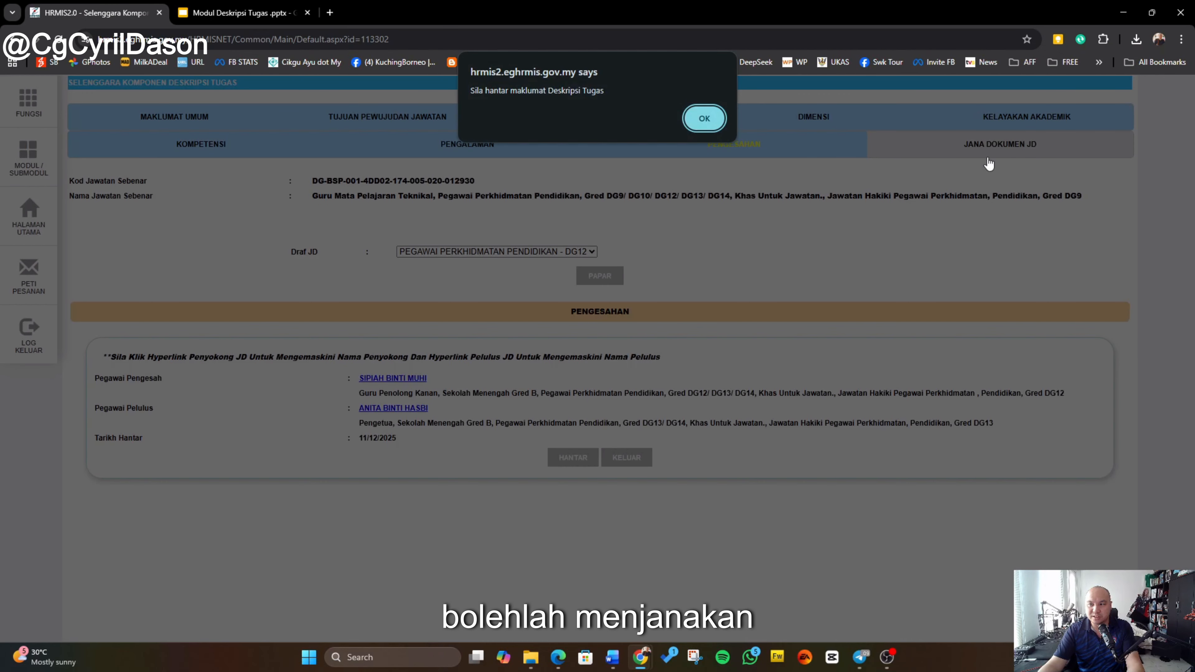
click(713, 125)
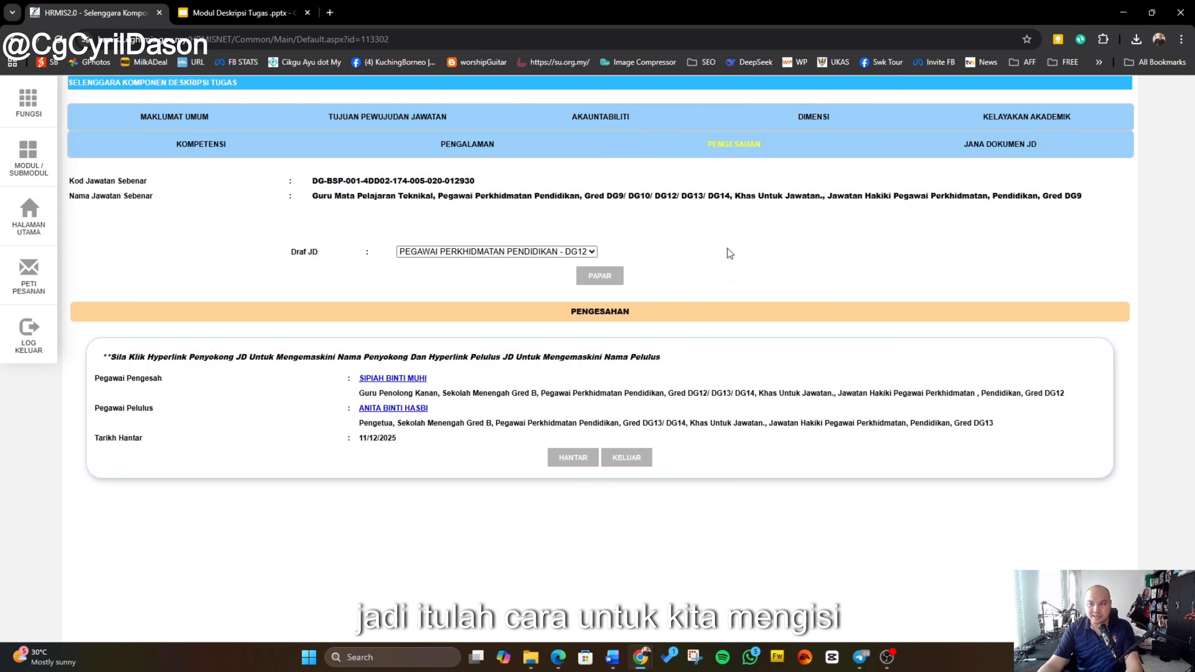